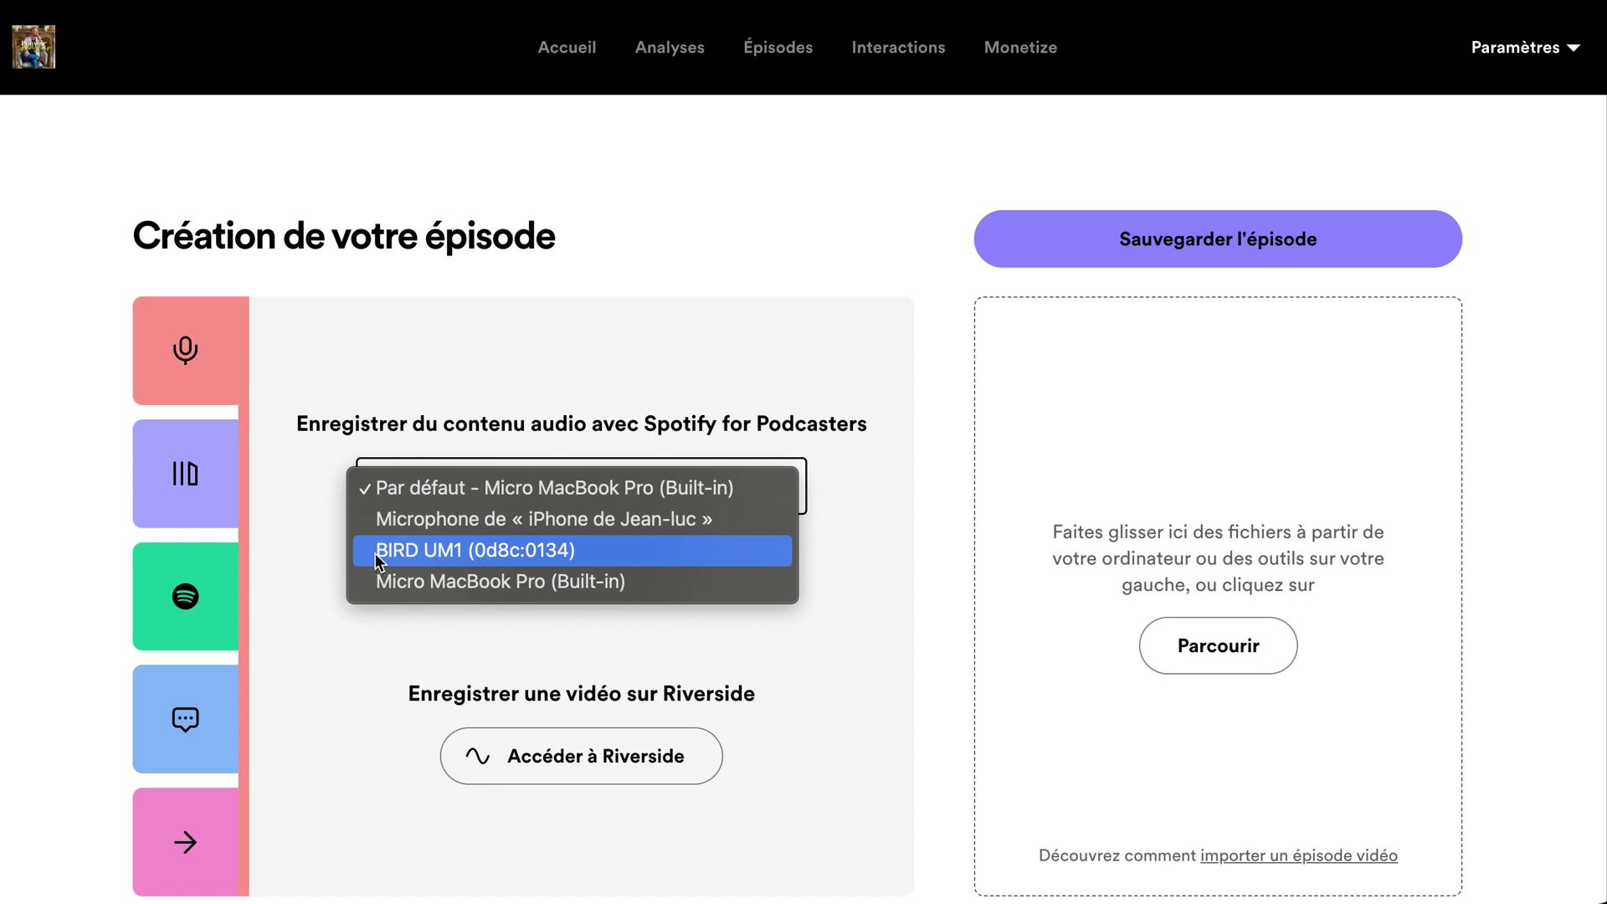
# - Add the 03/11/2023 recording lasting 15:59 from the audio library to the episode
pyautogui.click(316, 556)
pyautogui.click(202, 479)
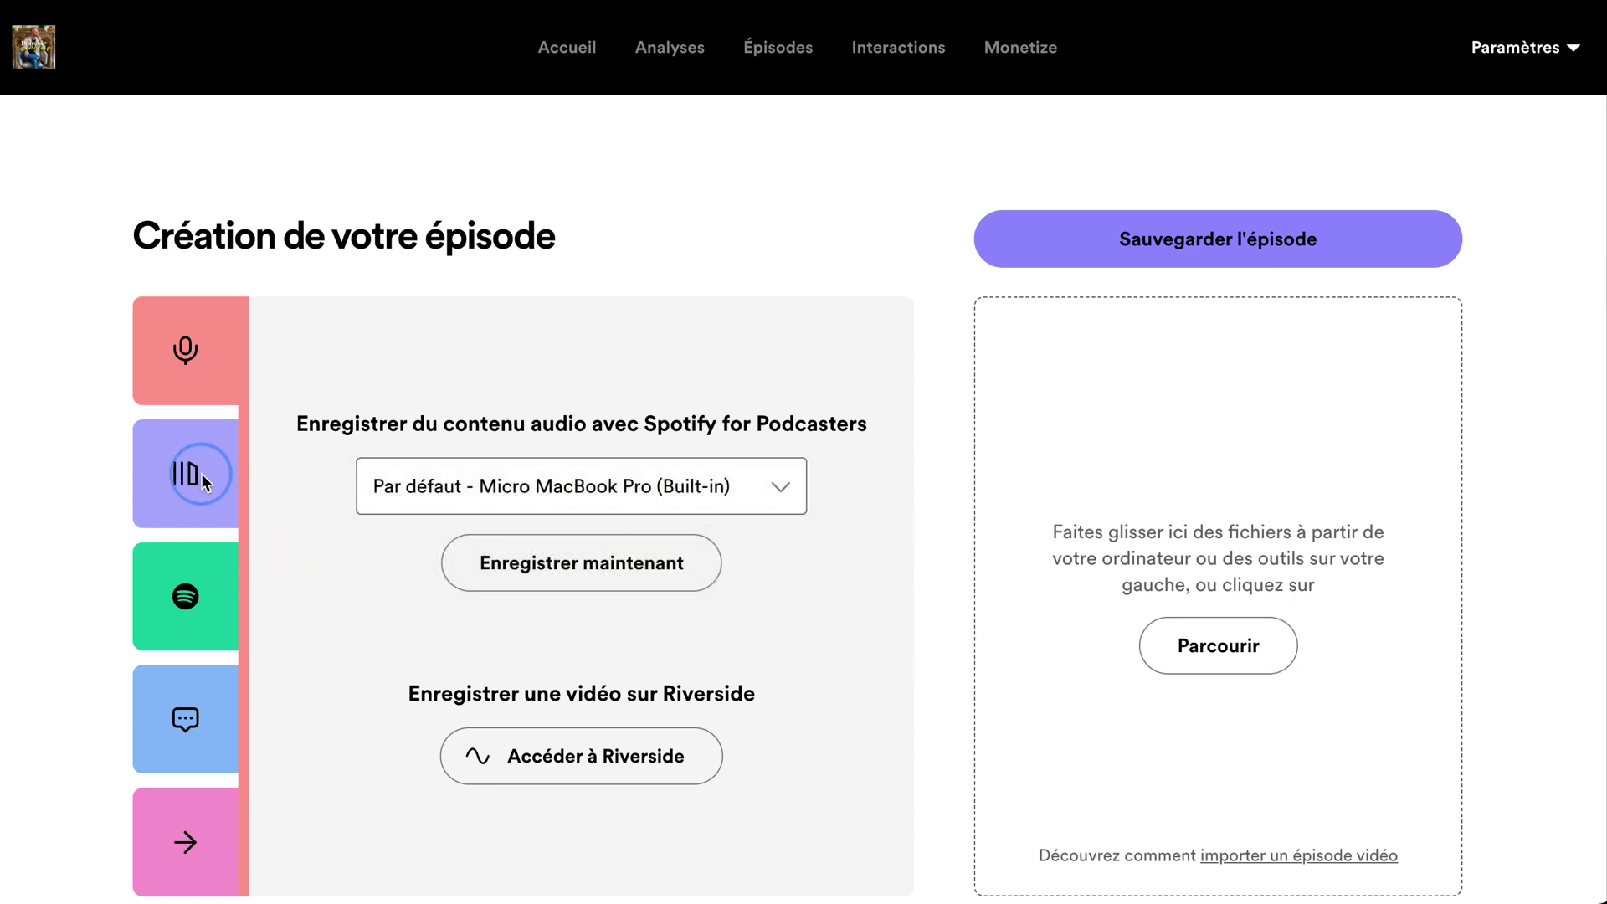
pyautogui.click(188, 484)
pyautogui.click(190, 490)
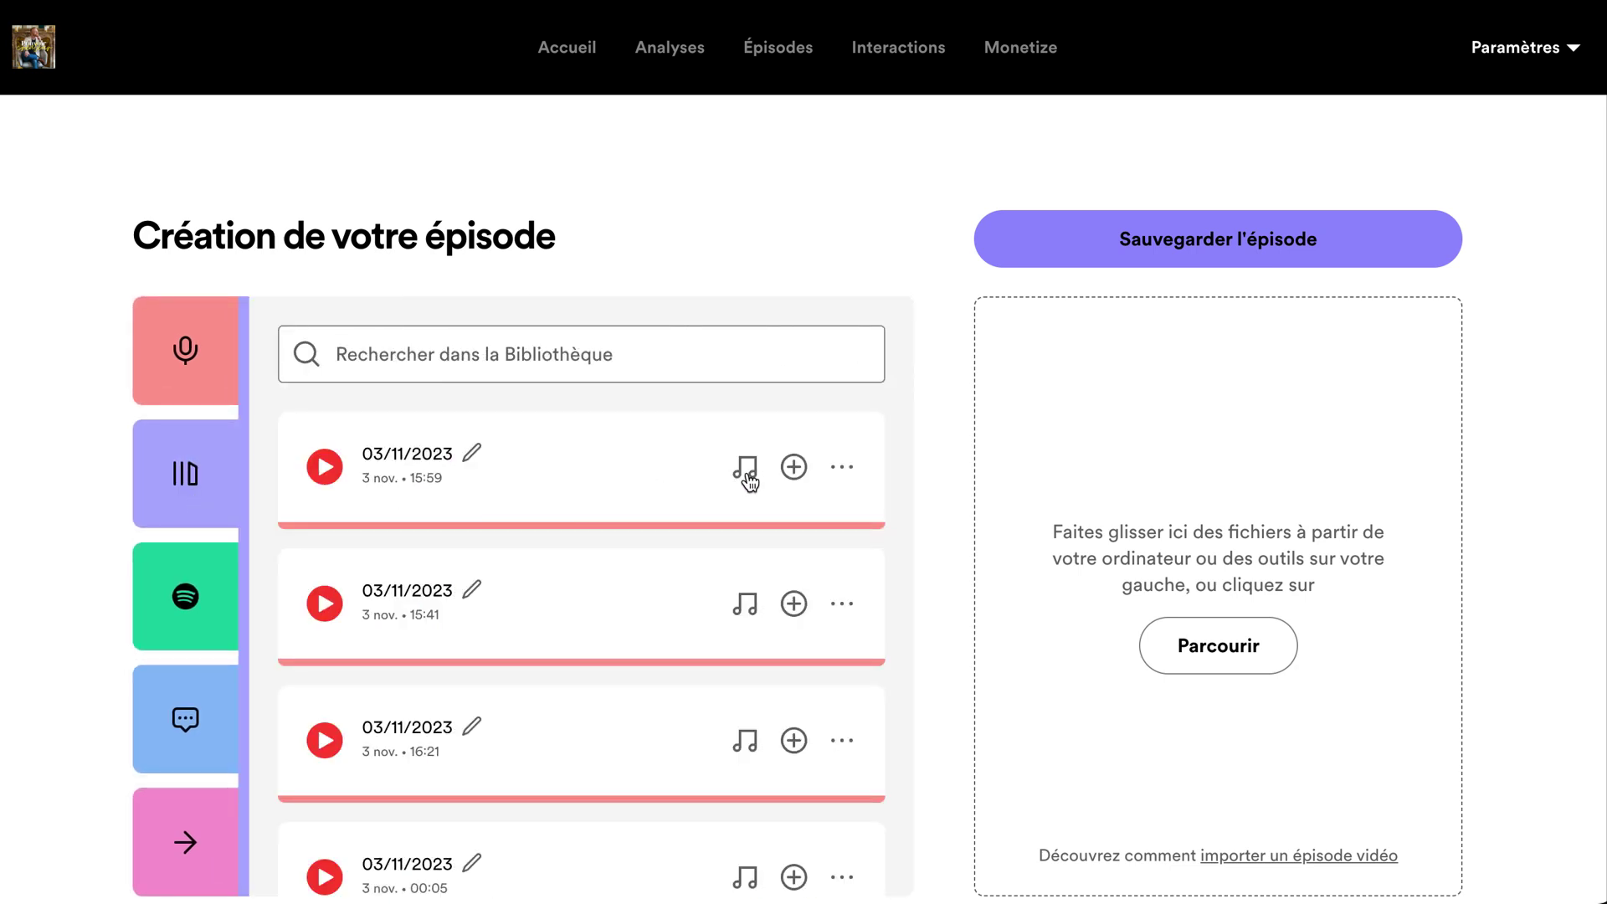
pyautogui.click(795, 467)
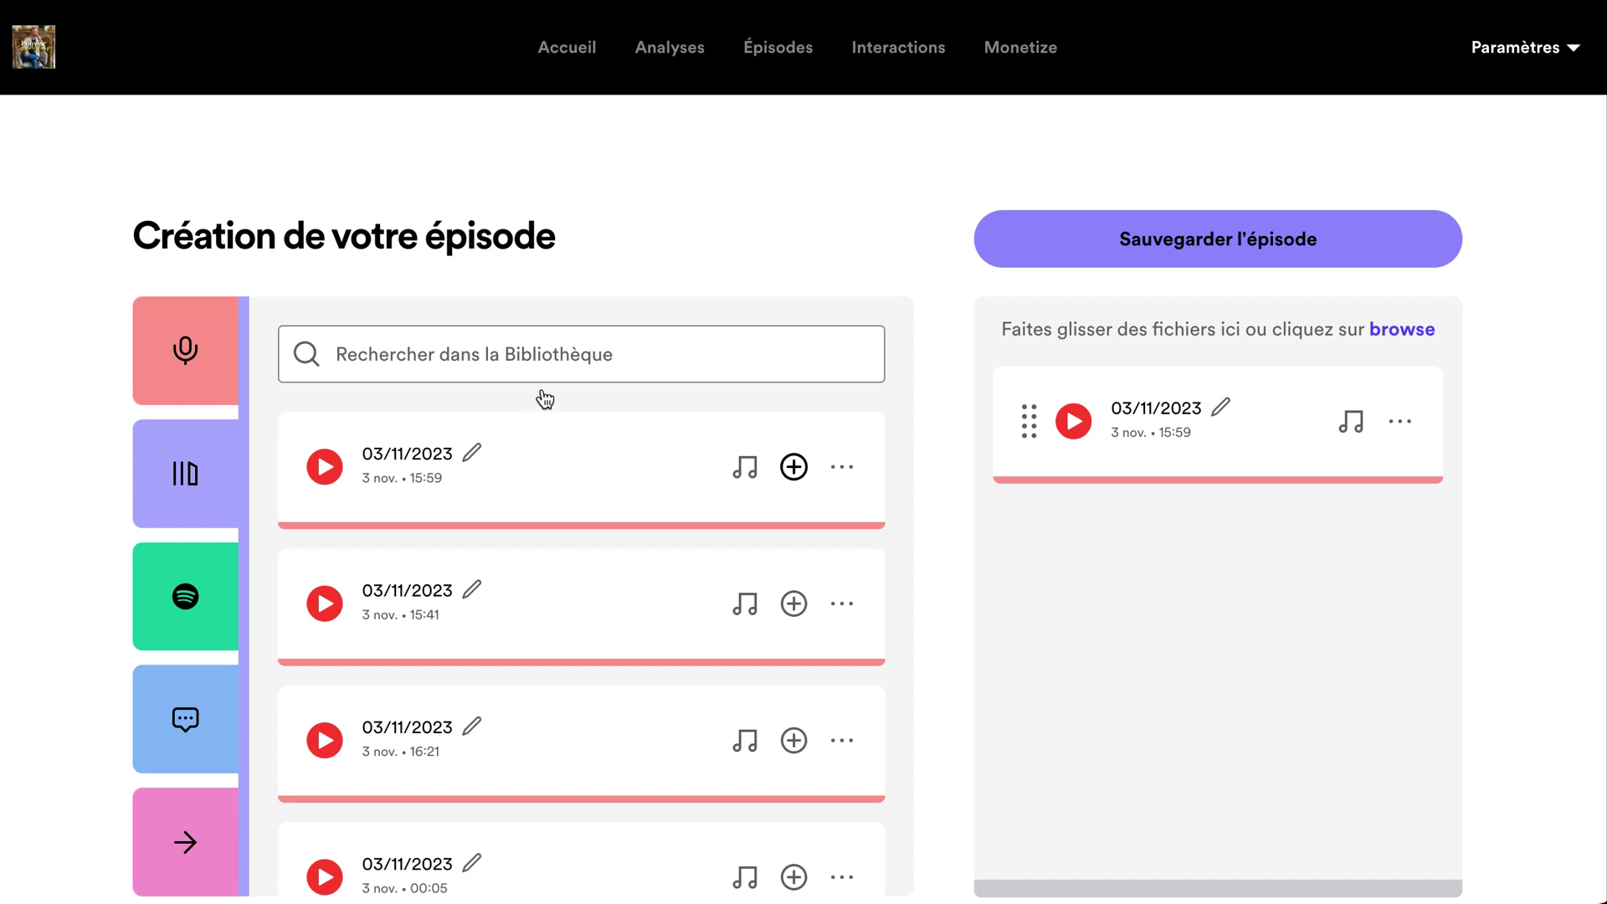
# - Search the library for "intro", add the Intro NEW clip and place it before the recording in the episode
pyautogui.click(519, 347)
pyautogui.write('intro')
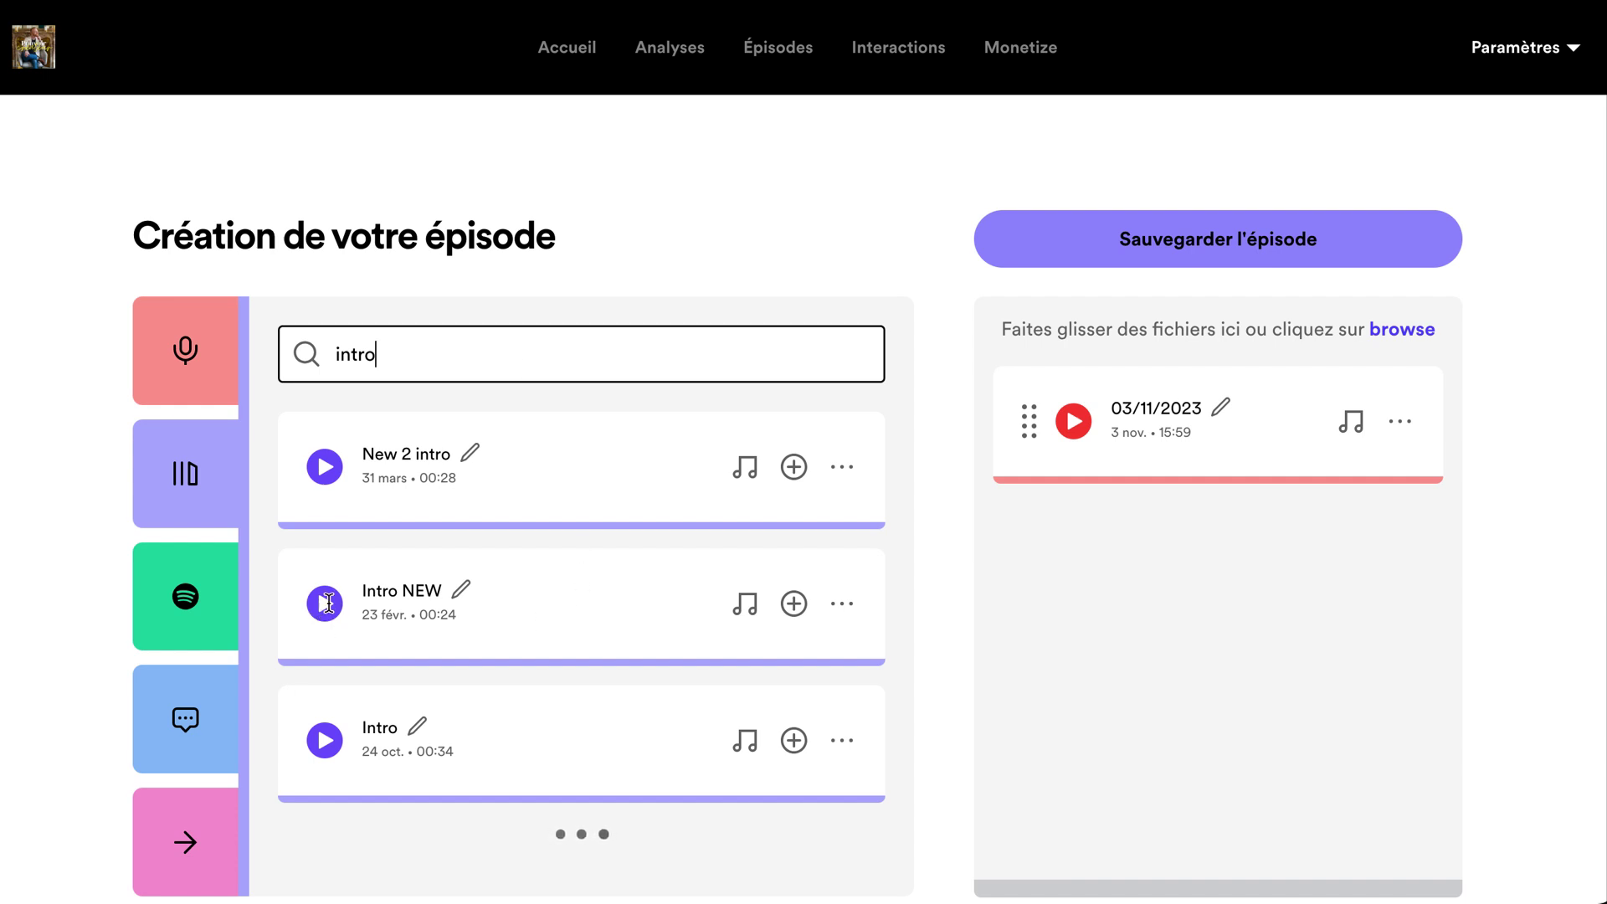
pyautogui.click(794, 604)
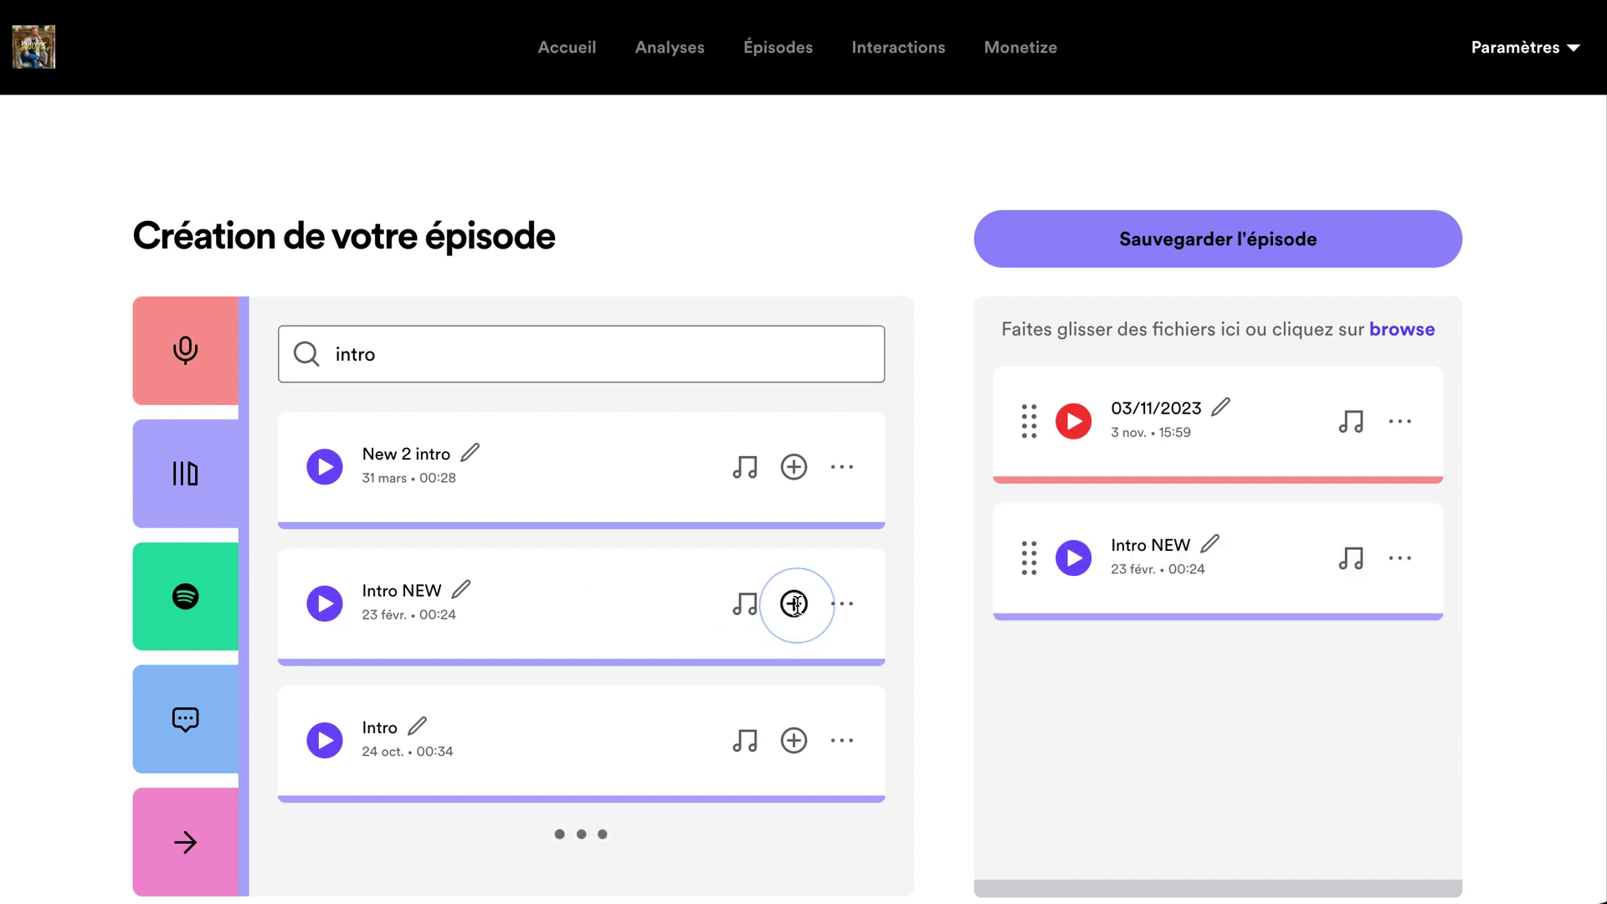
pyautogui.moveTo(1030, 544); pyautogui.dragTo(1035, 366)
pyautogui.moveTo(1029, 550); pyautogui.dragTo(1028, 401)
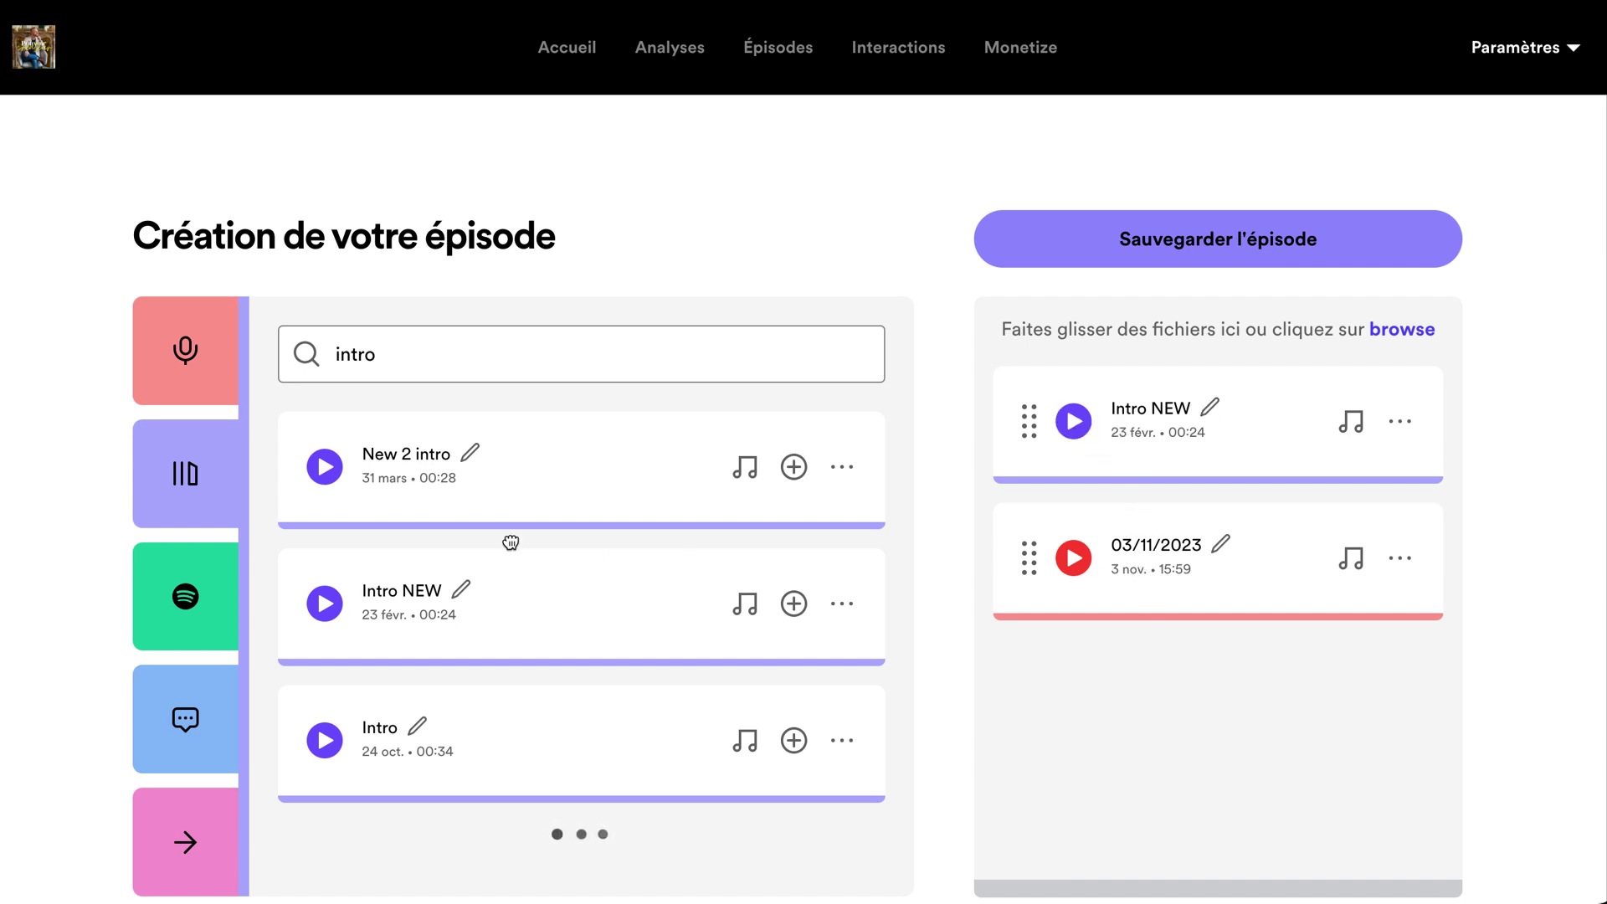
# - Search the library for "outro" and add the New 2 Outro clip after the recording in the episode
pyautogui.click(400, 362)
pyautogui.click(291, 355)
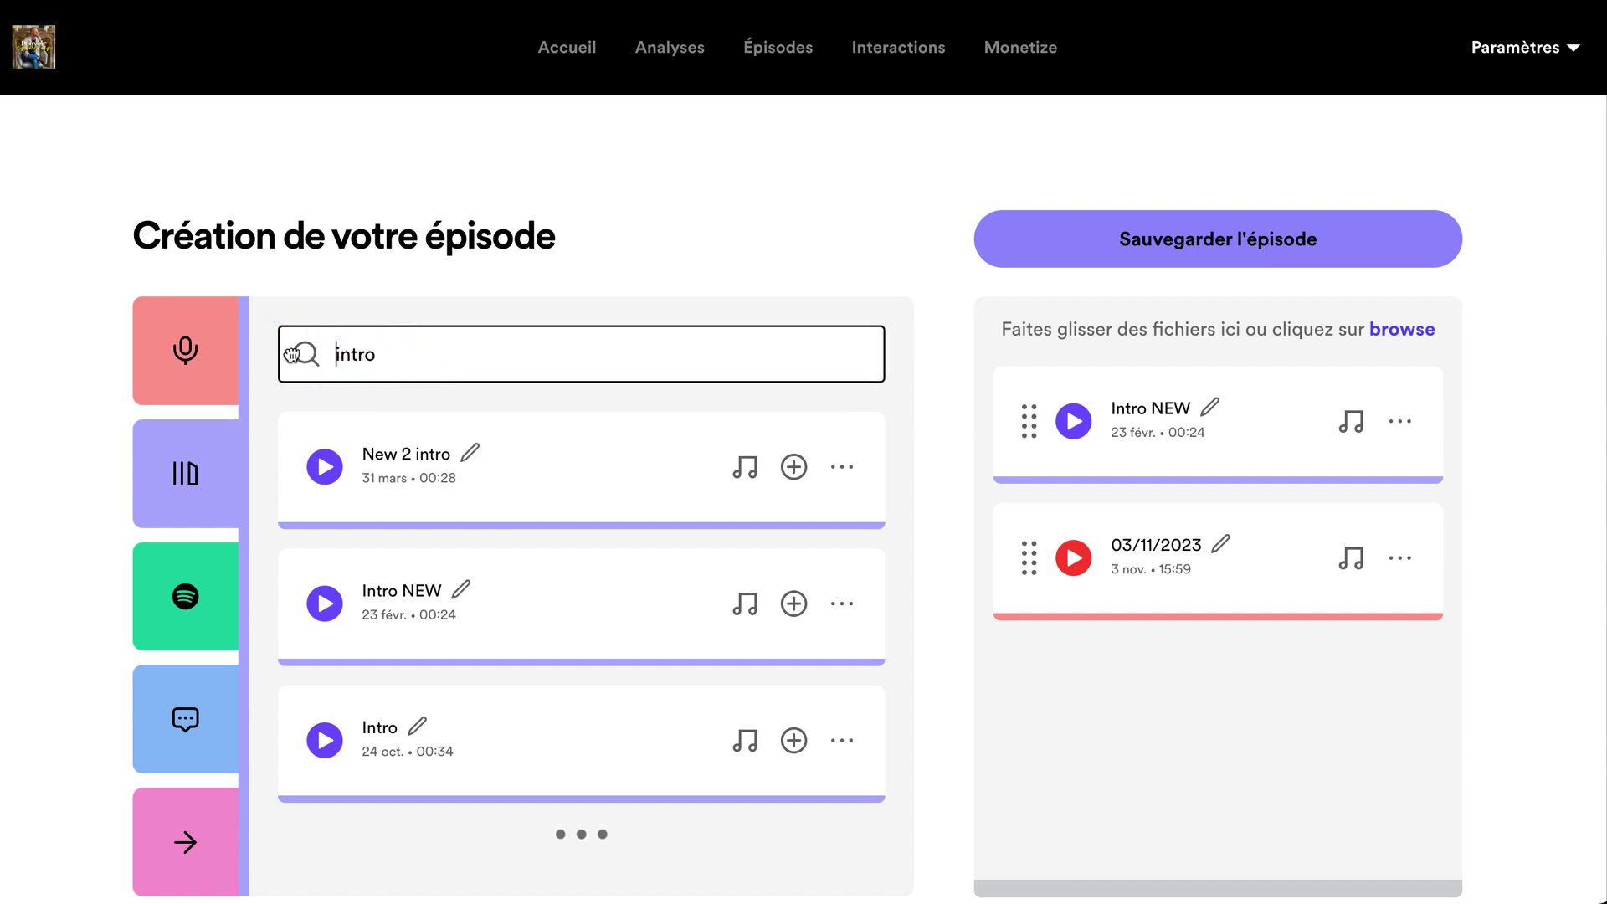
pyautogui.write('outr')
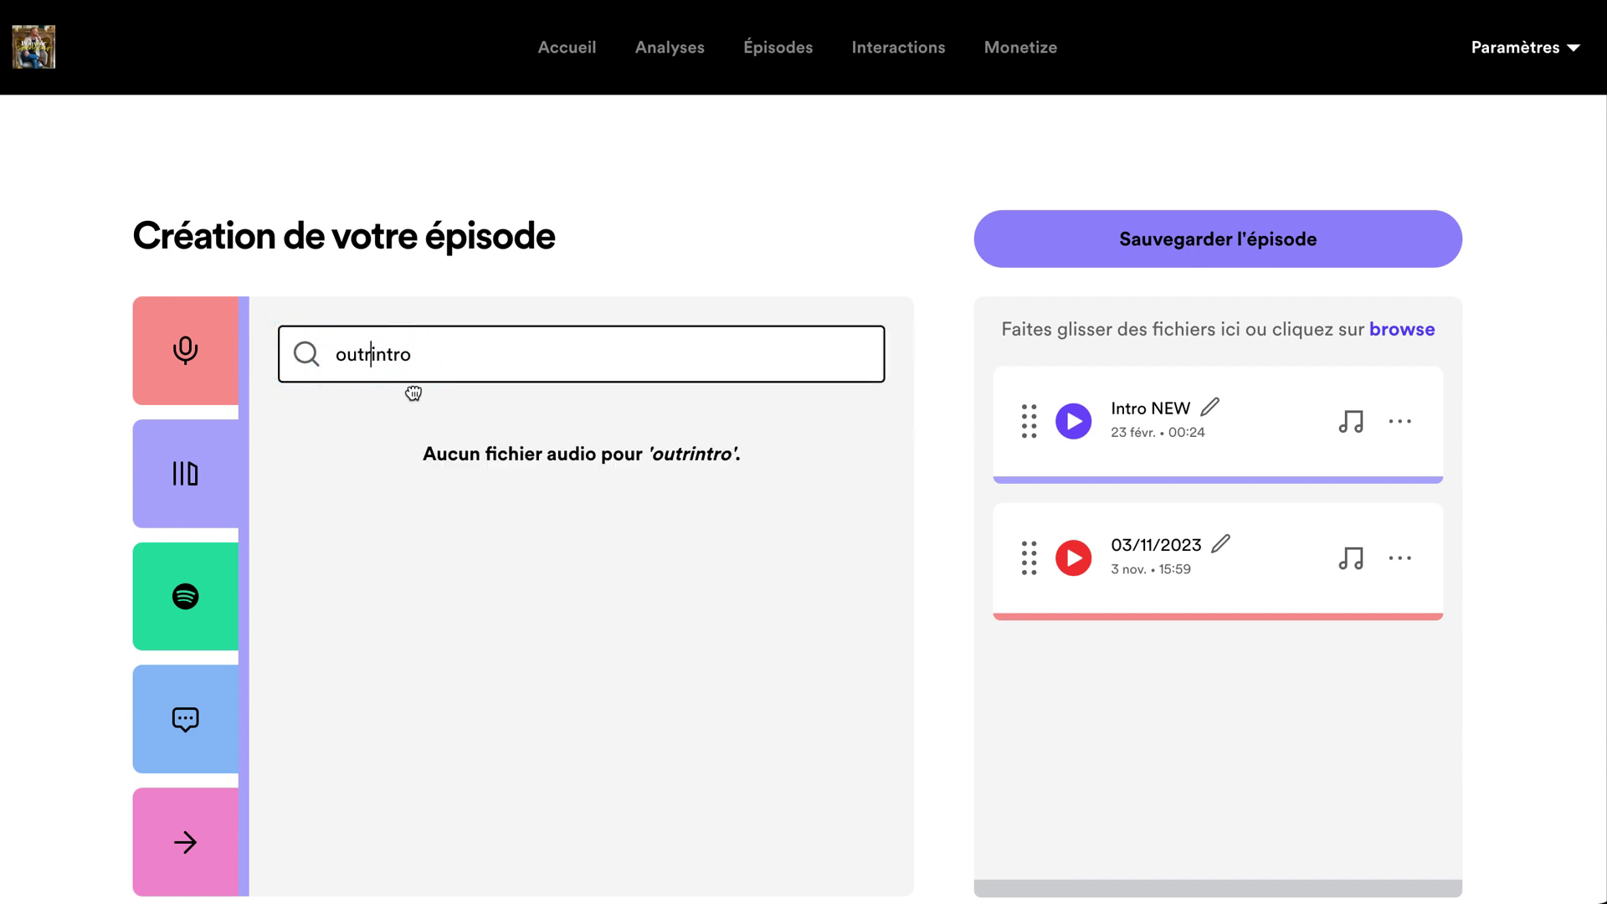
pyautogui.click(456, 356)
pyautogui.press('BackSpace')
pyautogui.press('BackSpace')
pyautogui.press('BackSpace')
pyautogui.press('BackSpace')
pyautogui.press('BackSpace')
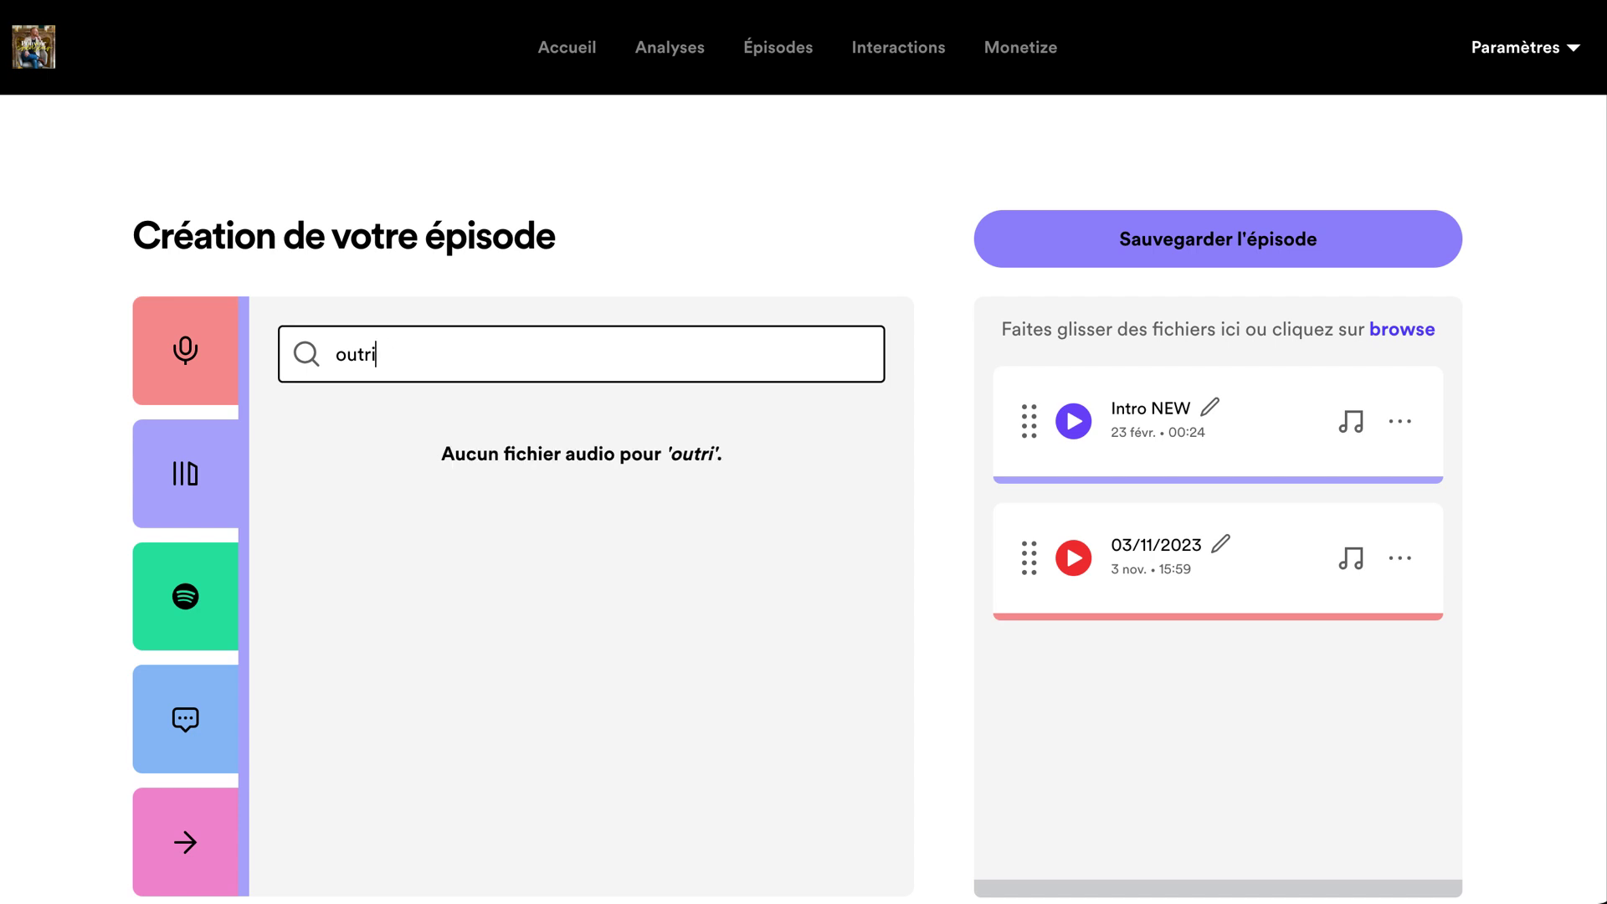
pyautogui.write('o')
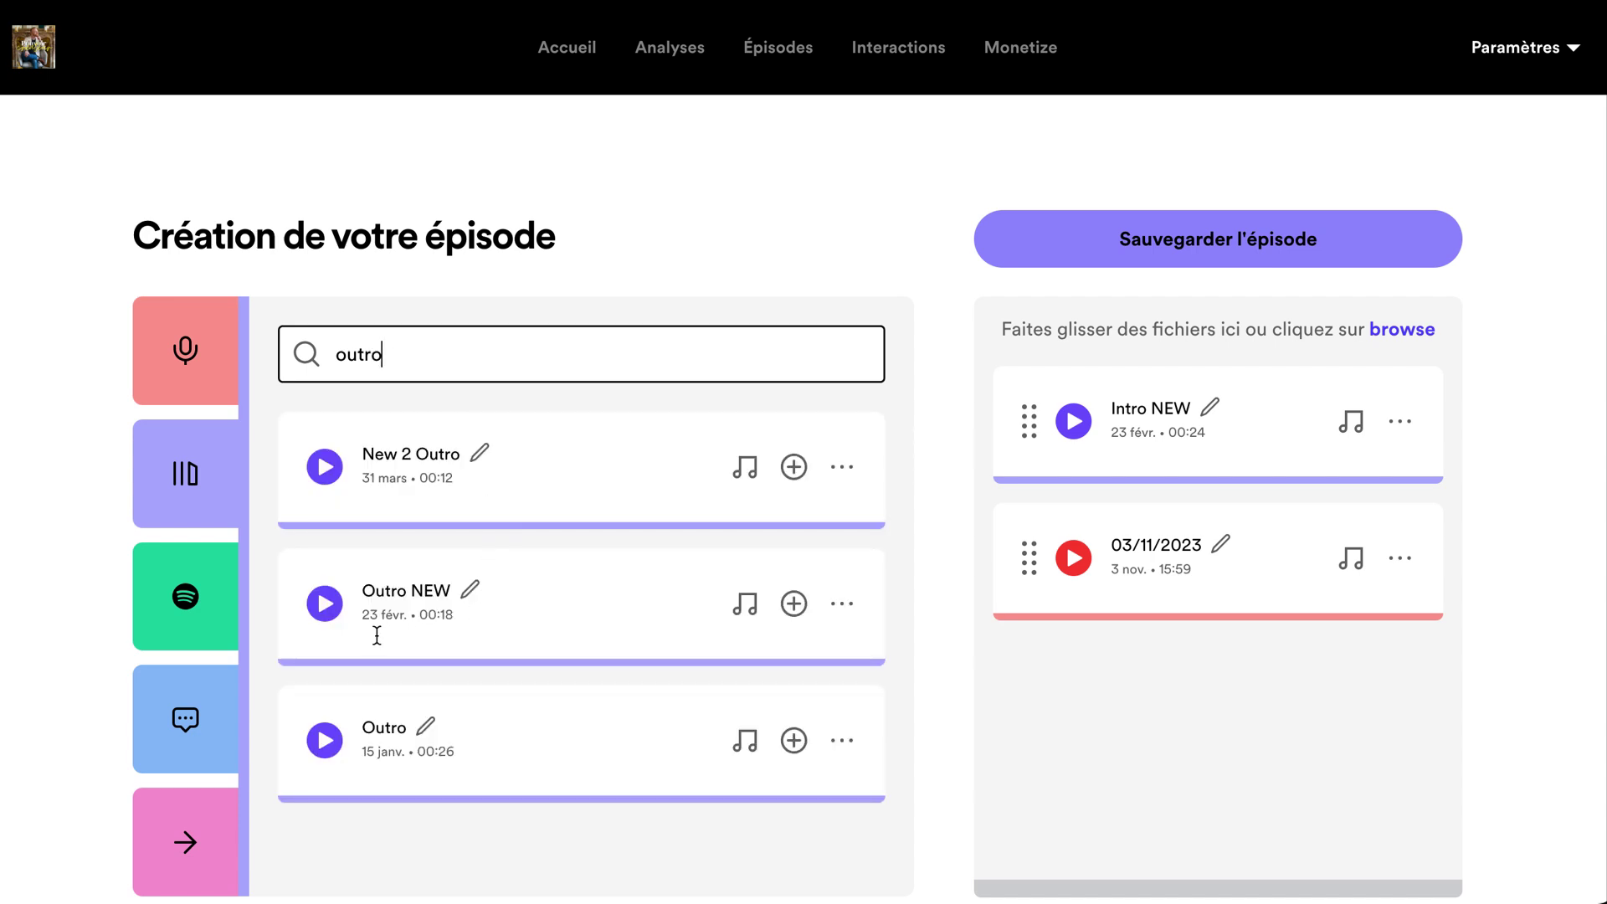
pyautogui.click(793, 467)
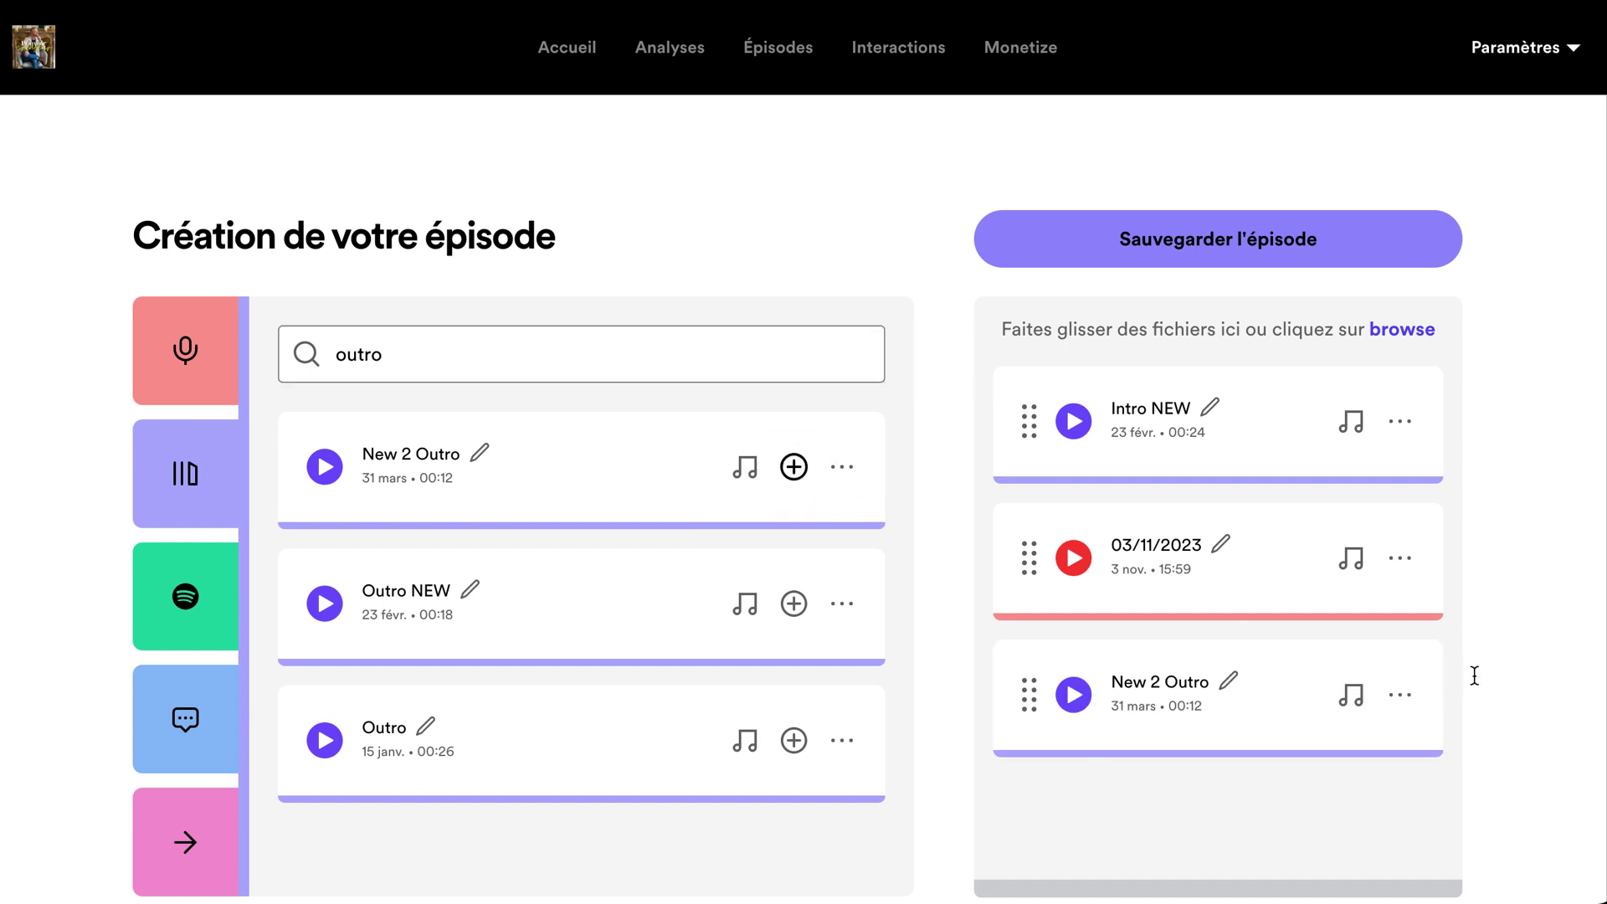
# - Save the assembled episode and continue to its information form
pyautogui.scroll(-1, 1474, 677)
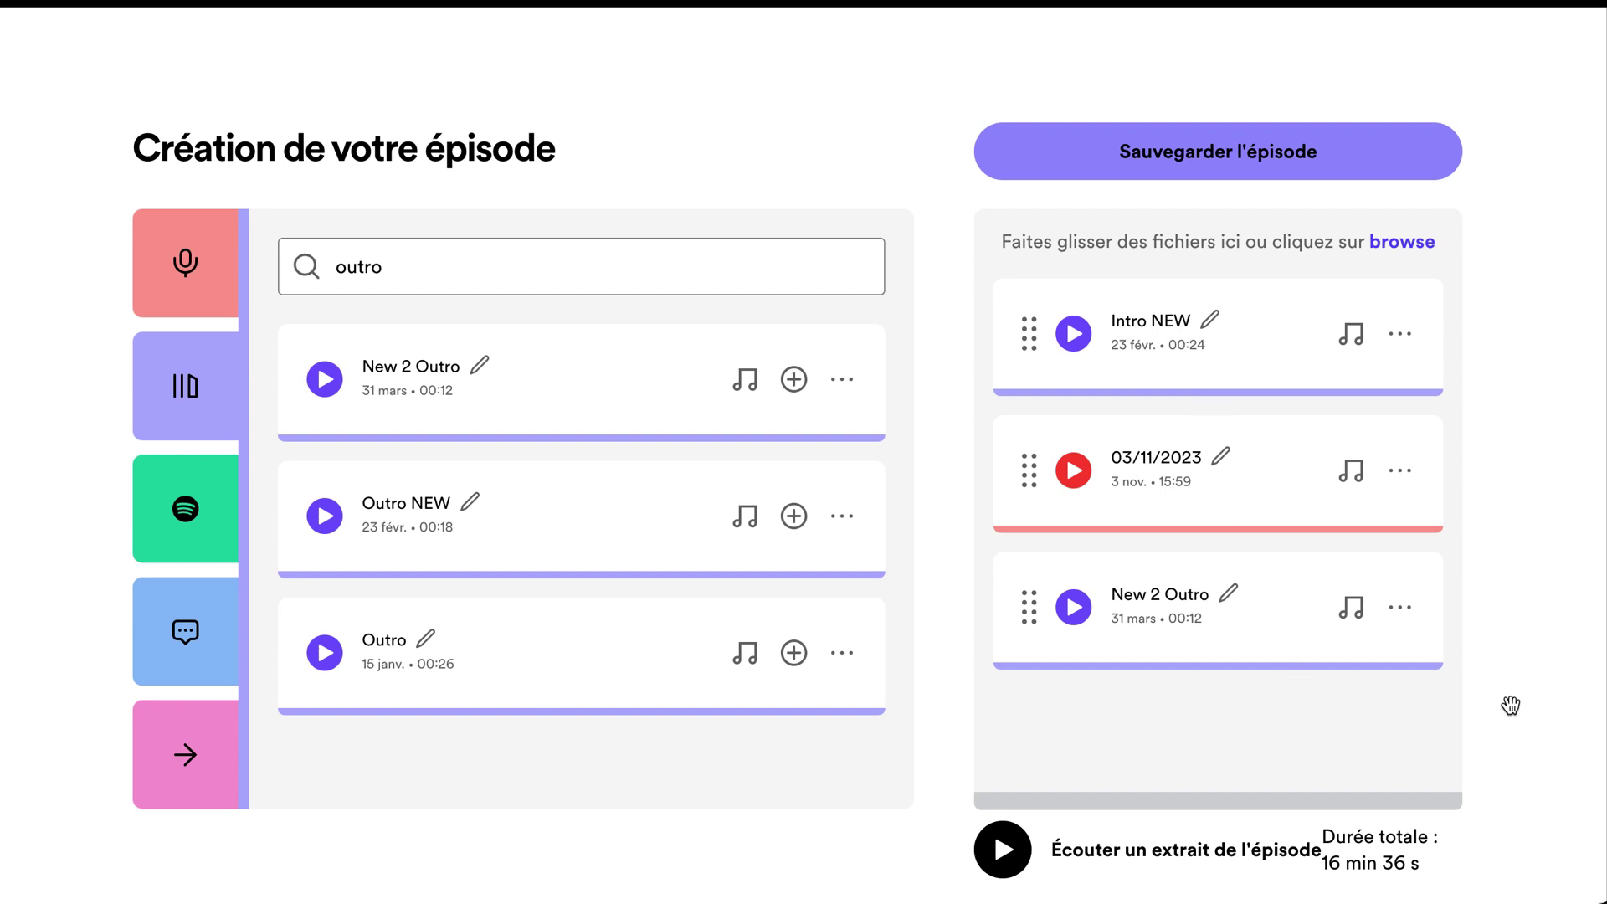
pyautogui.scroll(-2, 1507, 703)
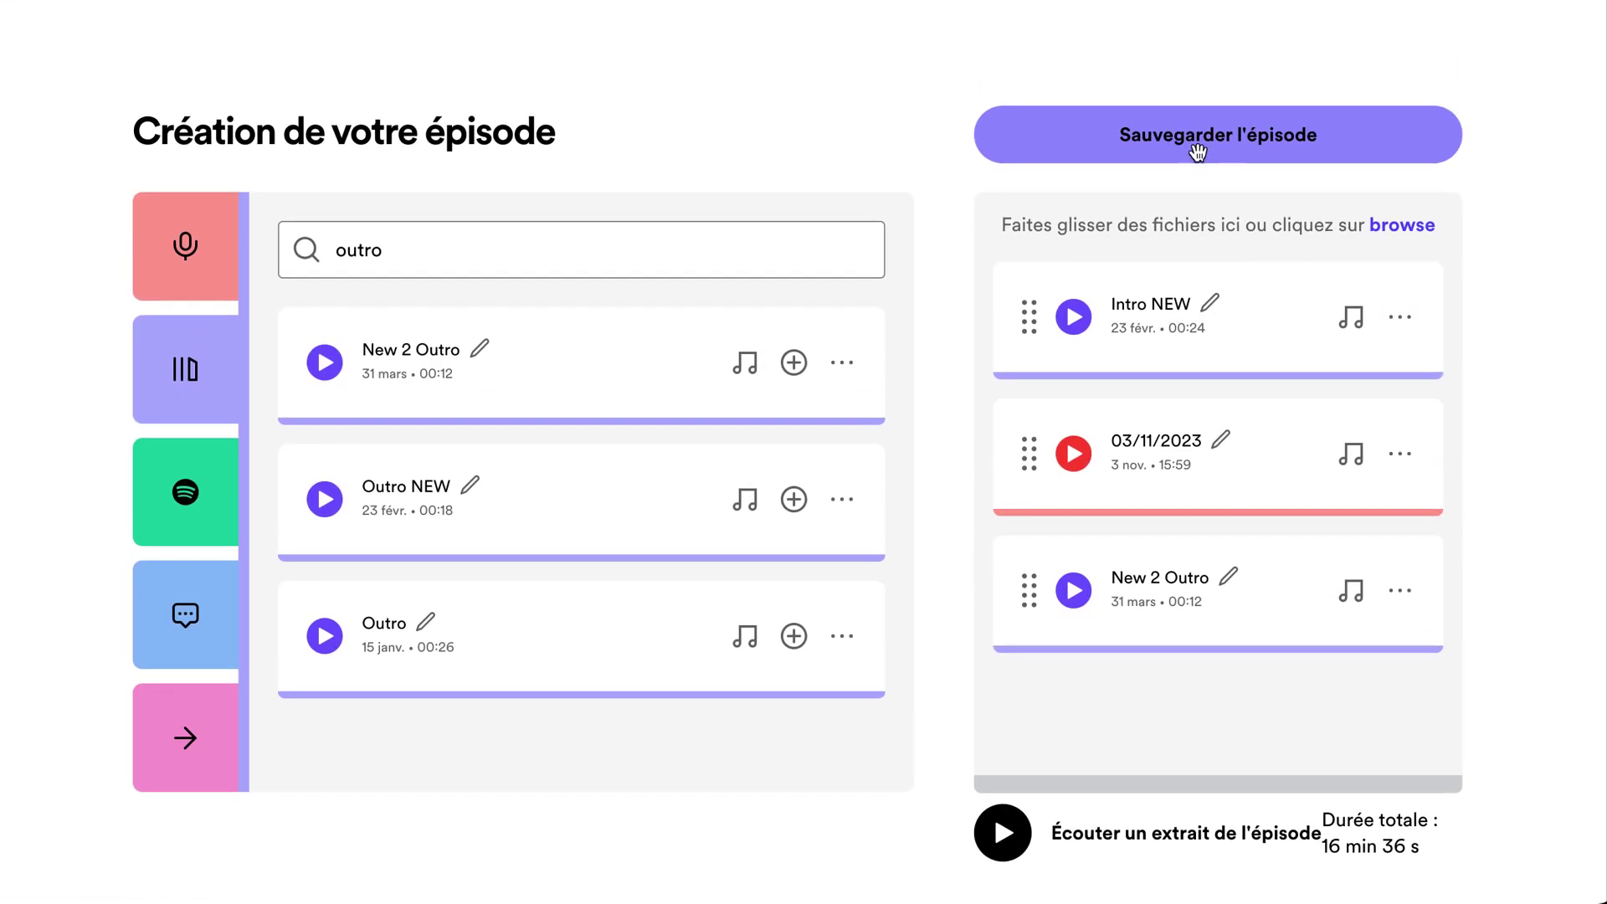
pyautogui.click(1207, 139)
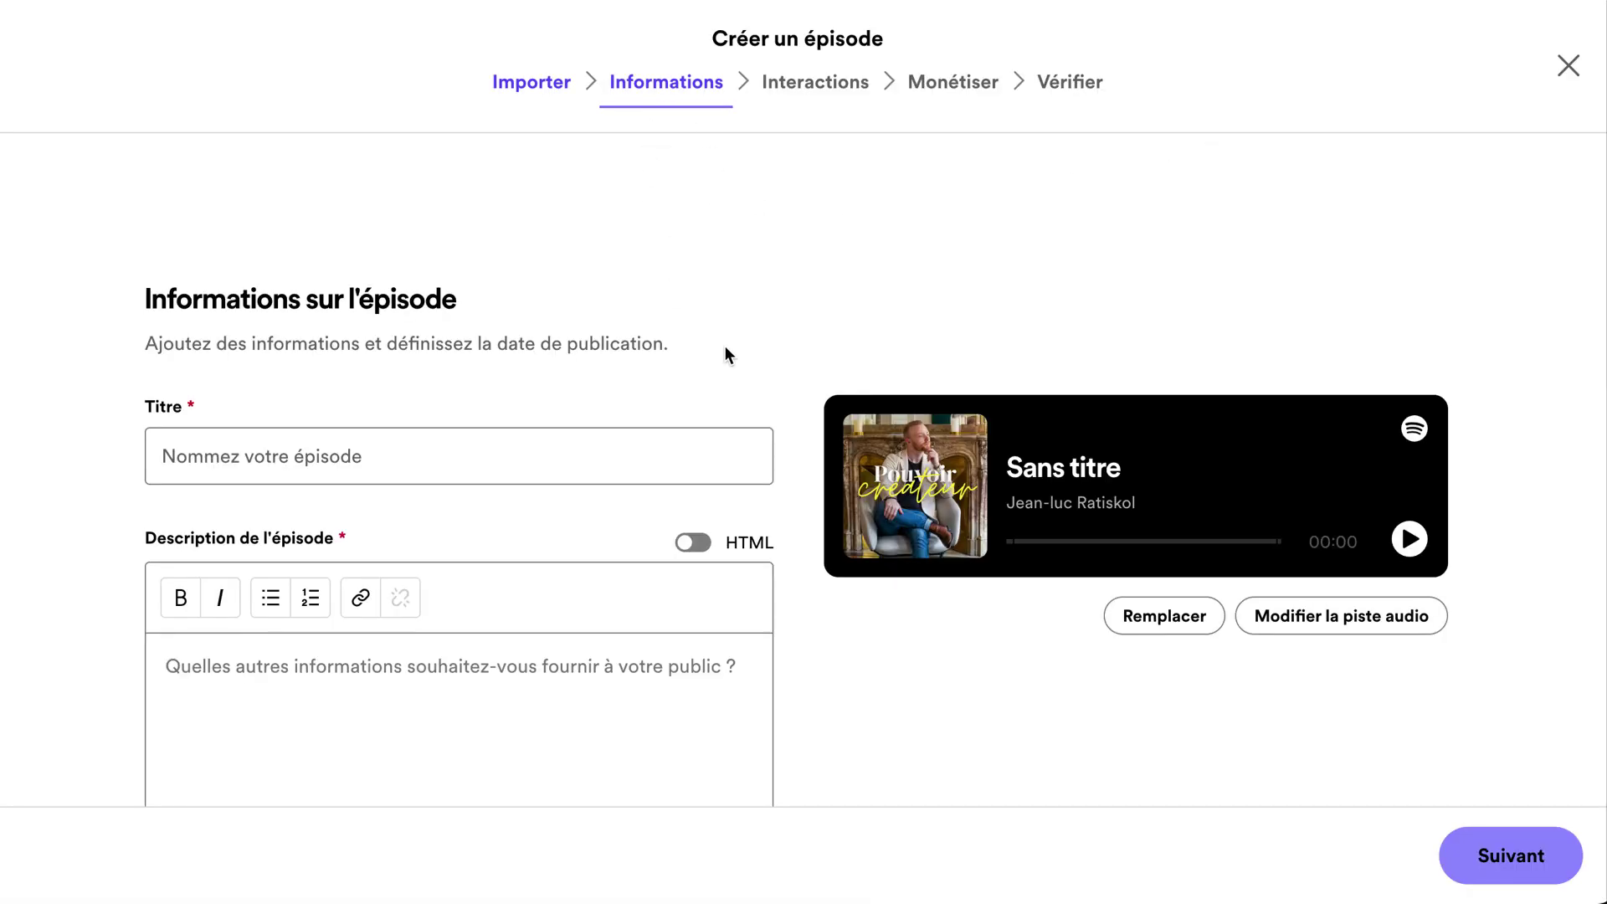
pyautogui.scroll(-1, 209, 330)
pyautogui.click(215, 396)
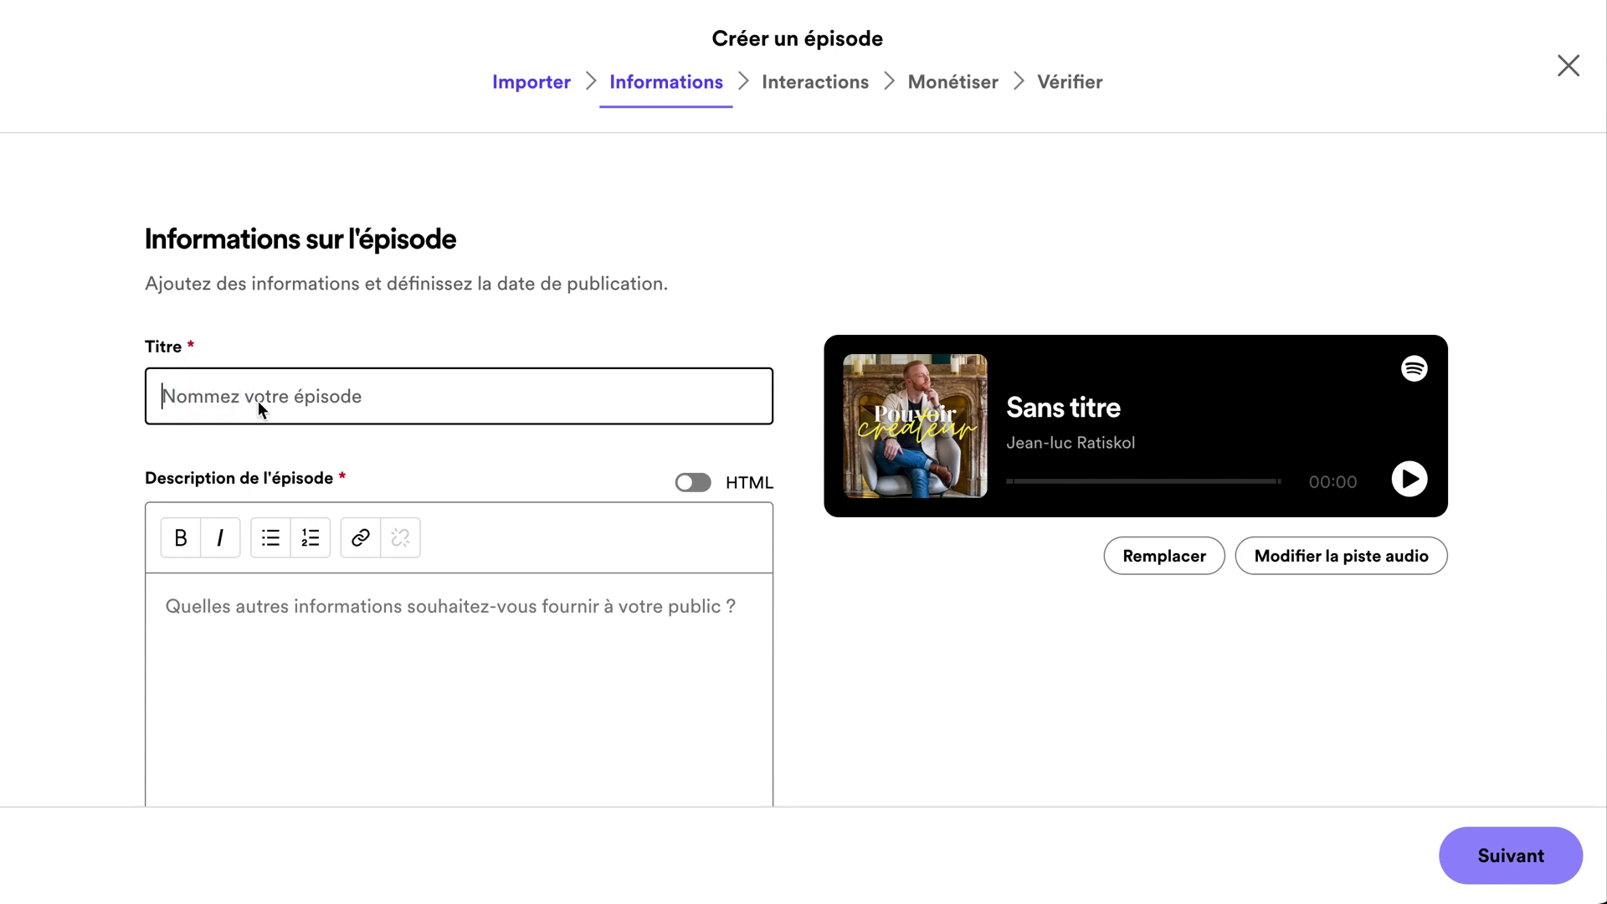
pyautogui.scroll(-1, 85, 424)
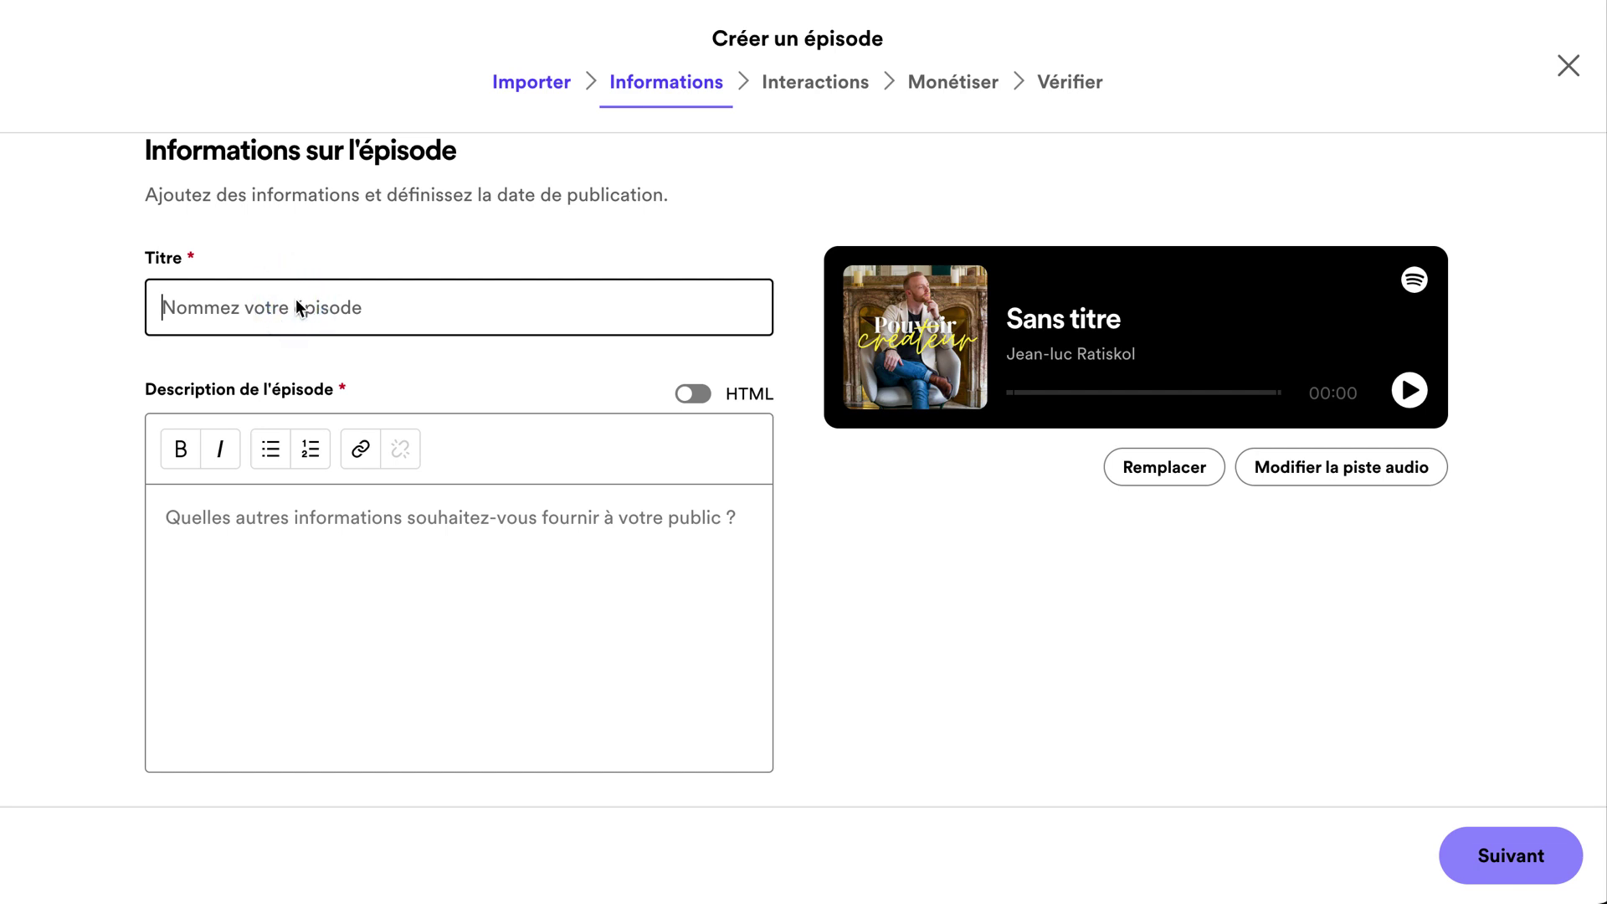
pyautogui.click(268, 514)
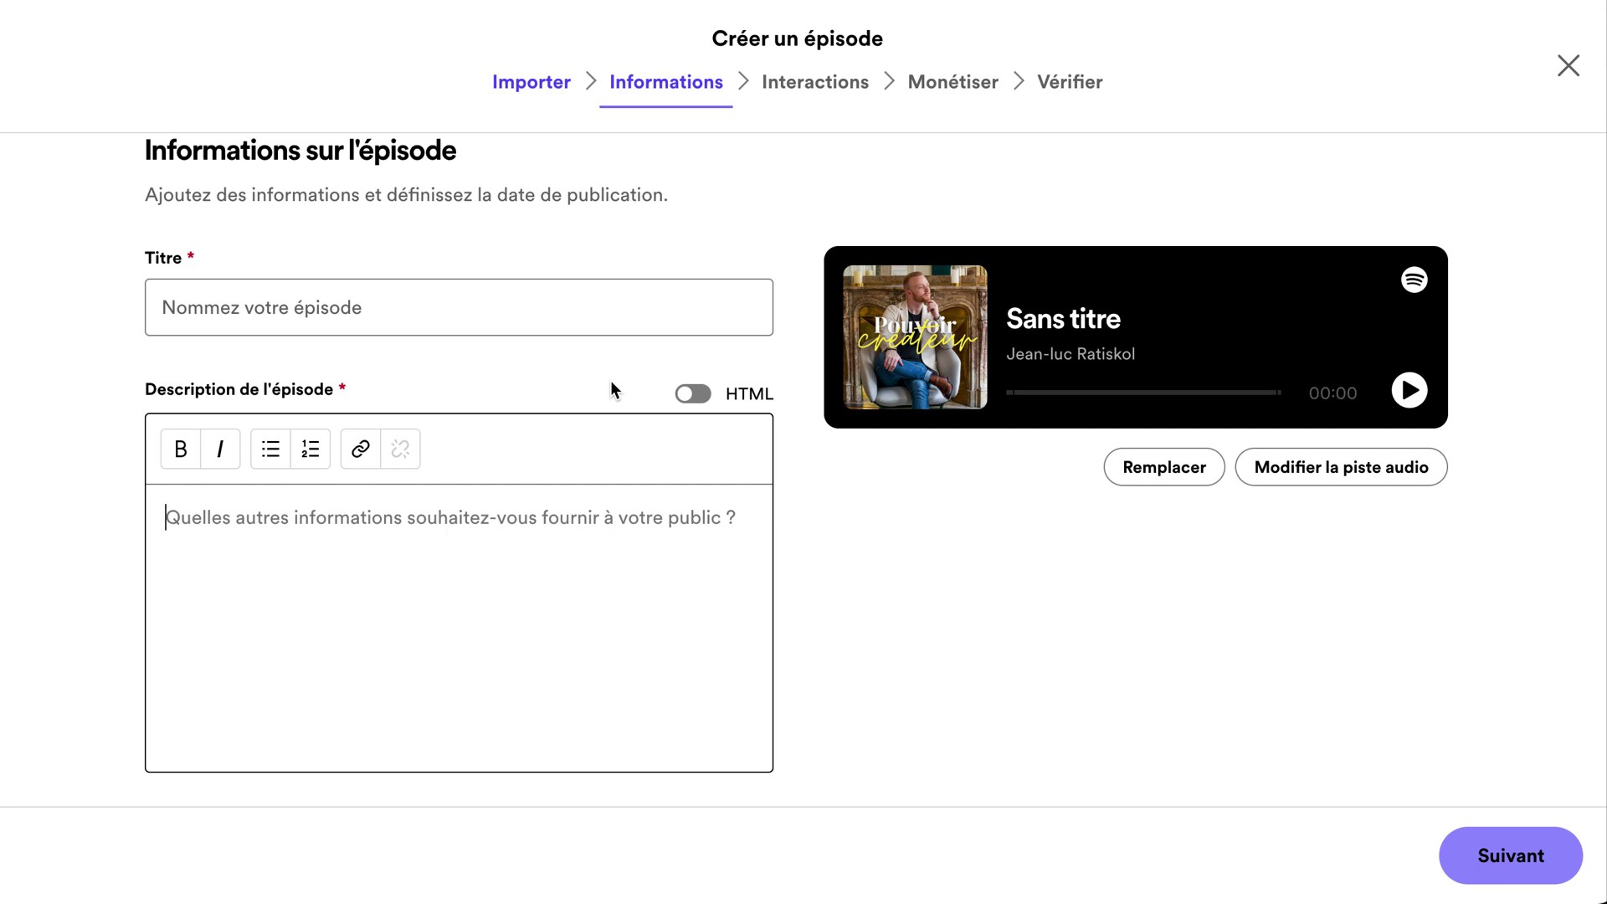
# - Turn on HTML mode for the episode description and paste the prepared markup with the free download and contact links
pyautogui.click(696, 391)
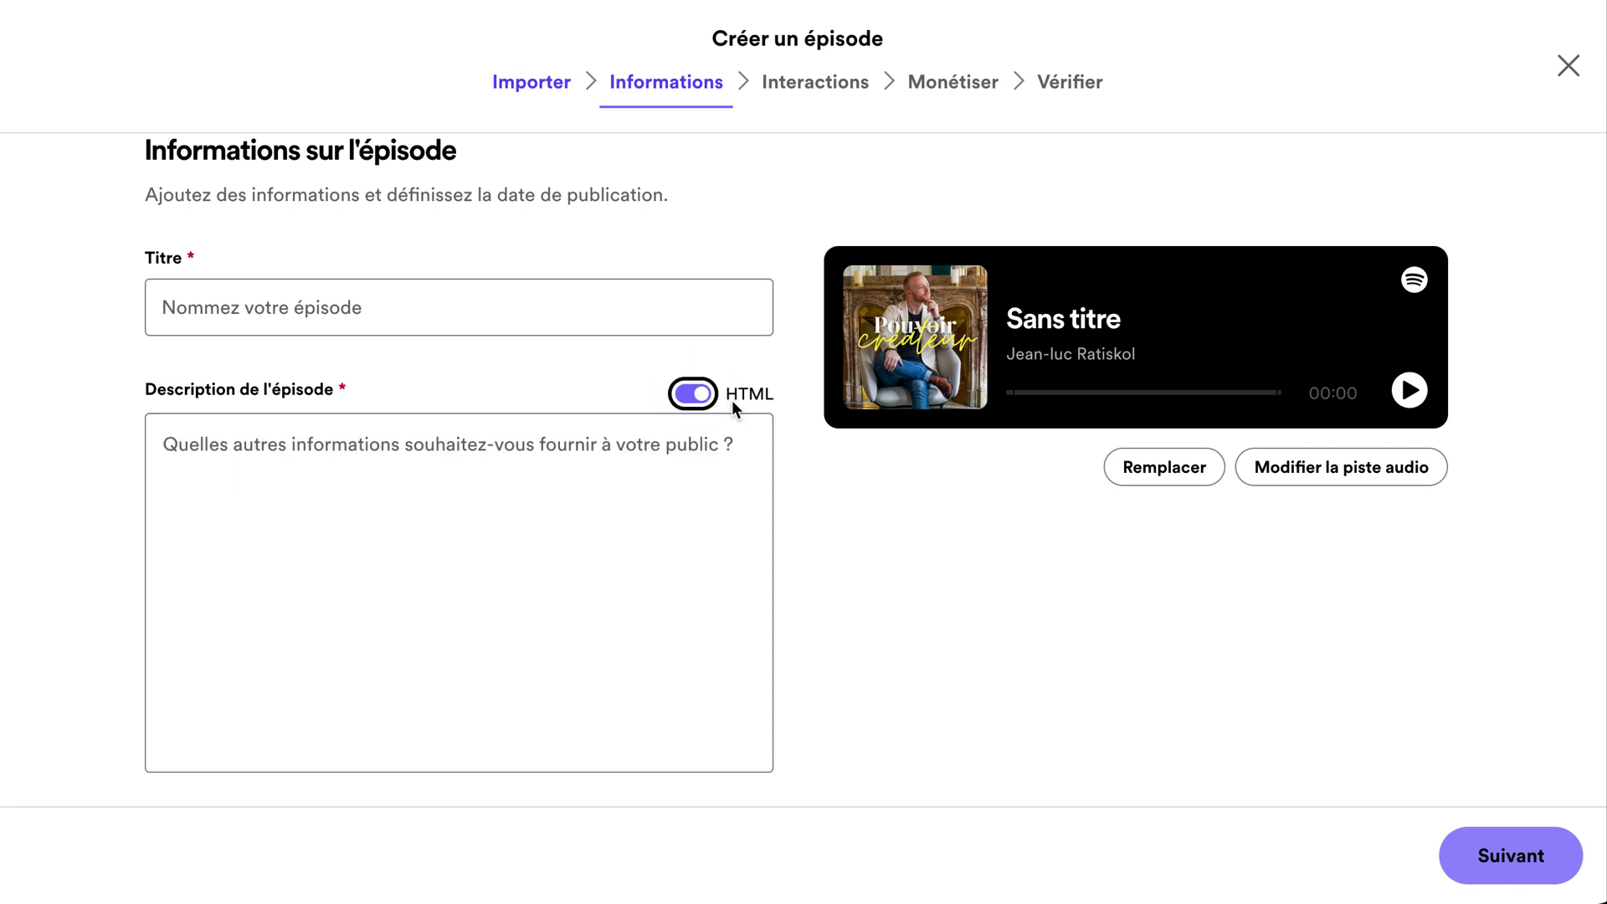
pyautogui.click(514, 454)
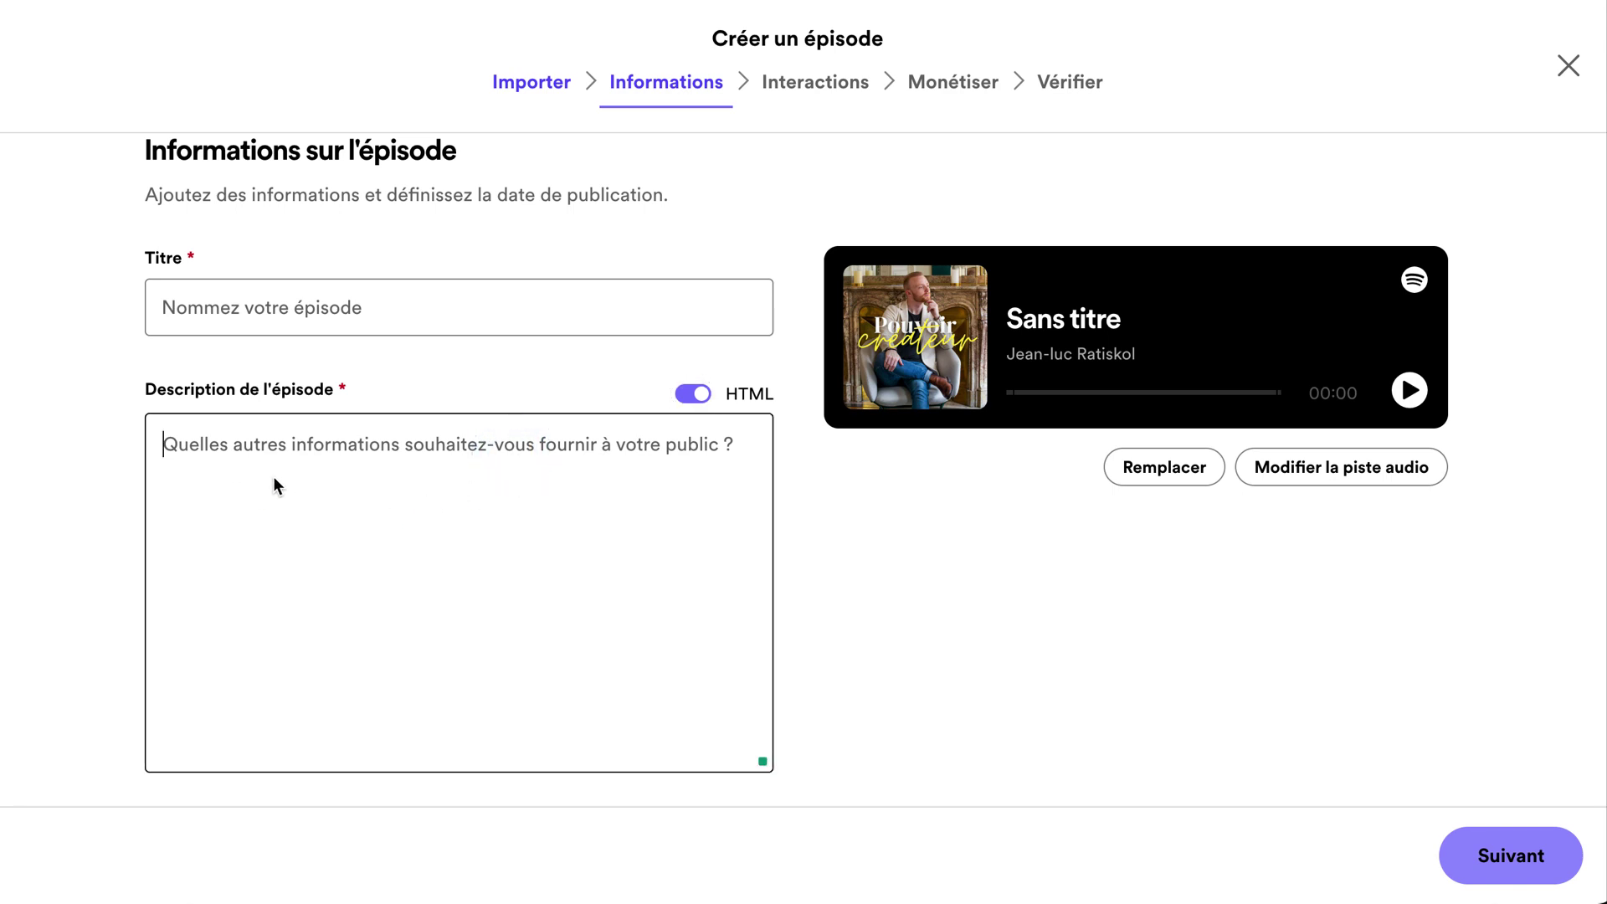
pyautogui.click(696, 394)
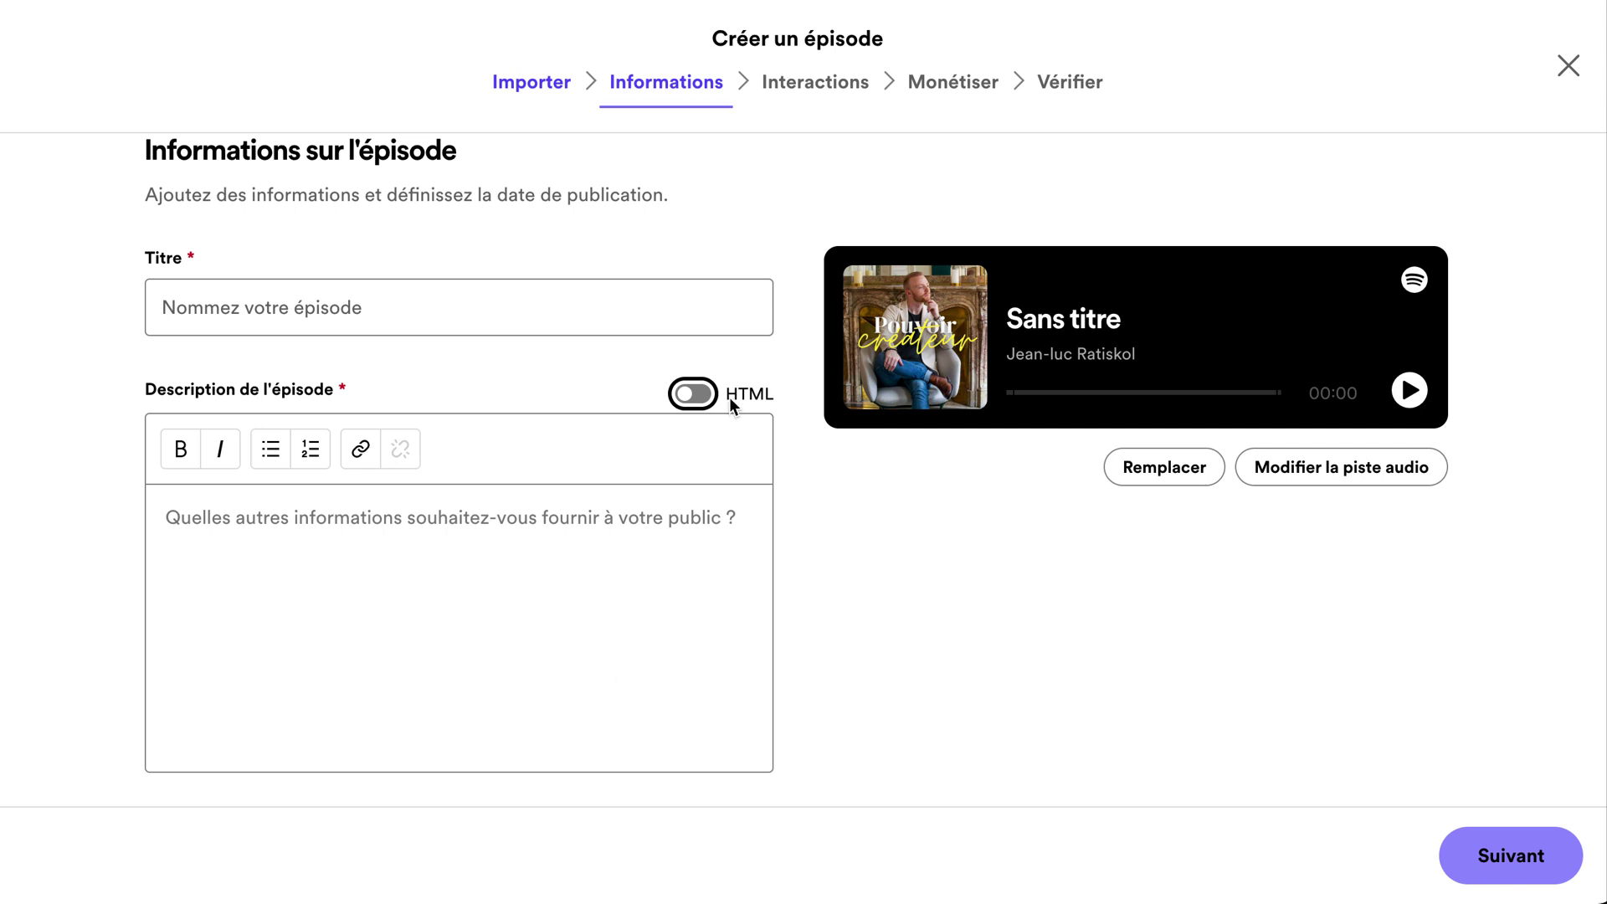
pyautogui.click(696, 395)
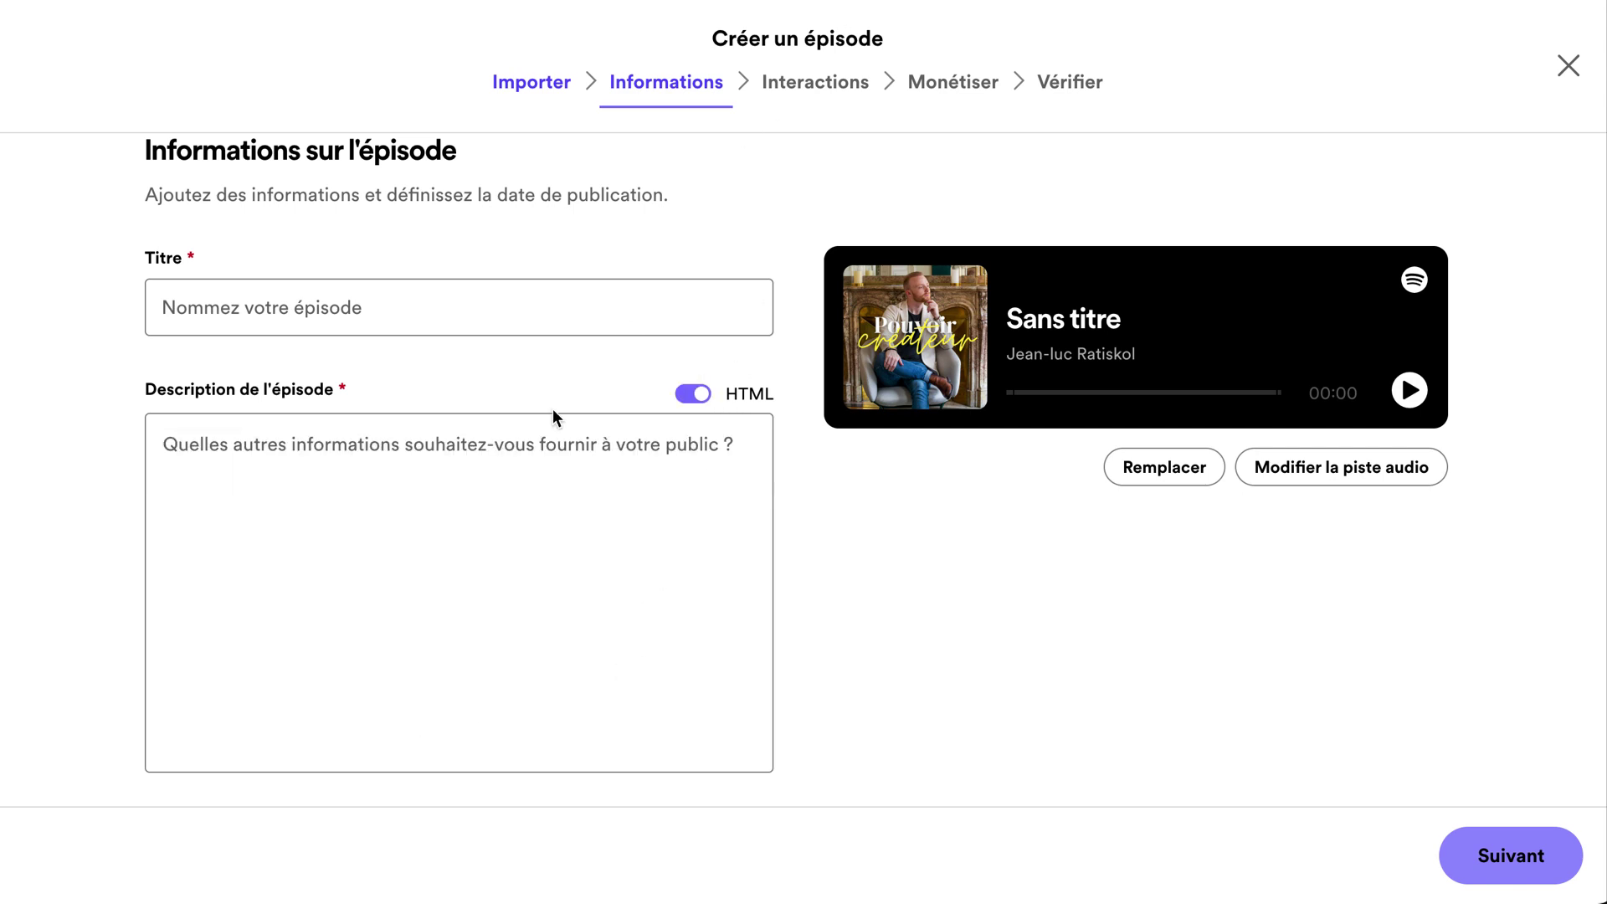
pyautogui.click(457, 459)
pyautogui.click(448, 470)
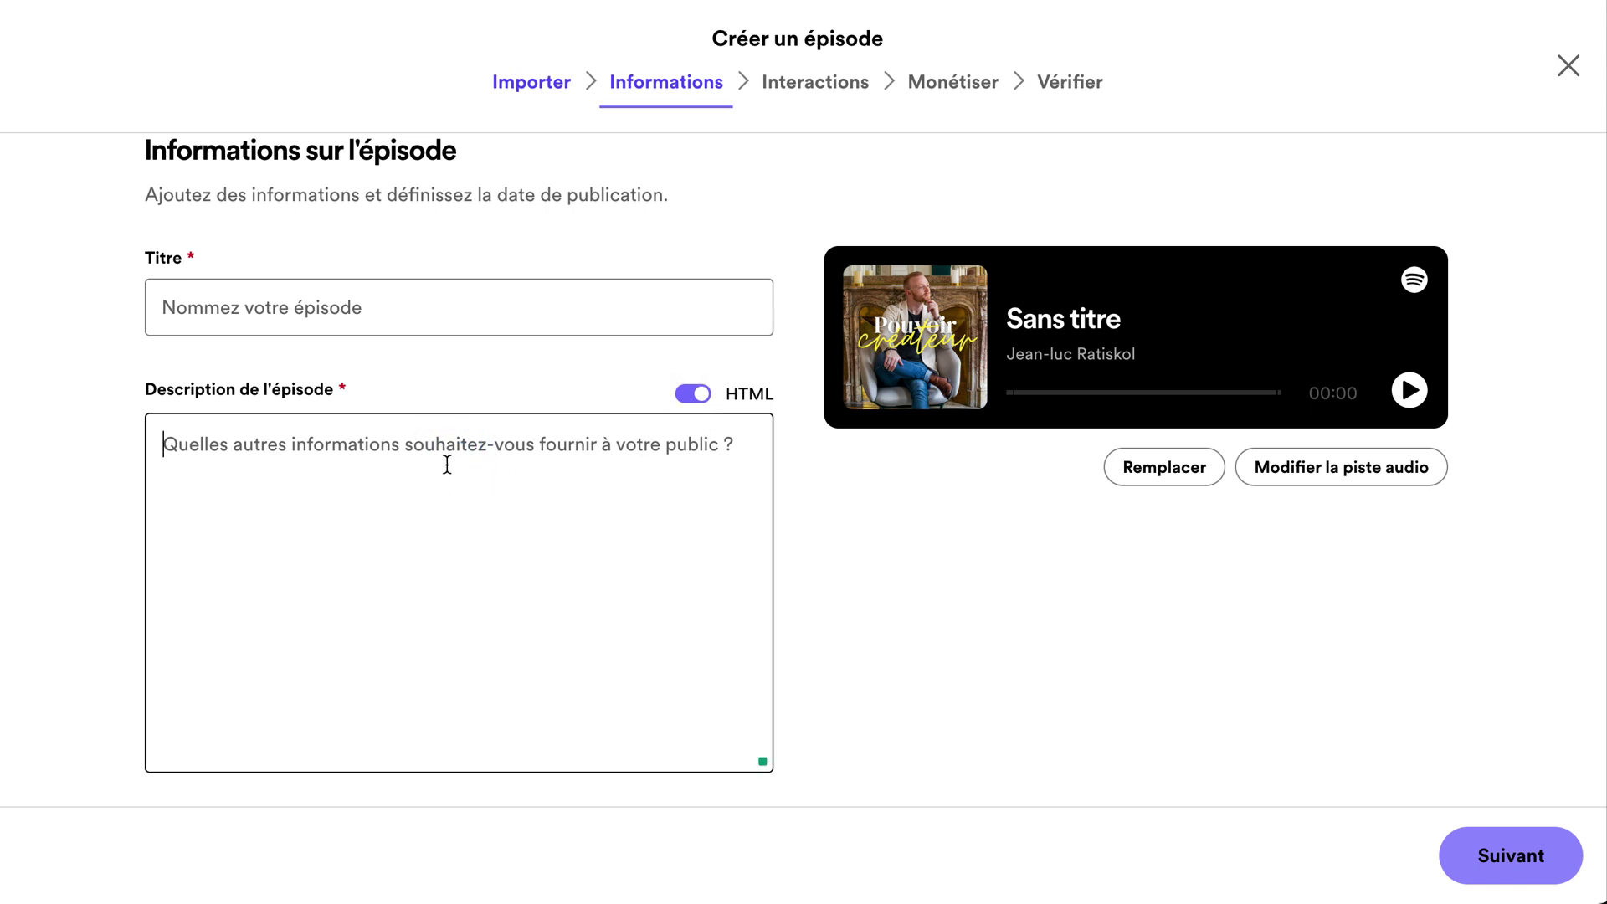
pyautogui.hotkey('ctrl', 'v')
pyautogui.scroll(5, 372, 612)
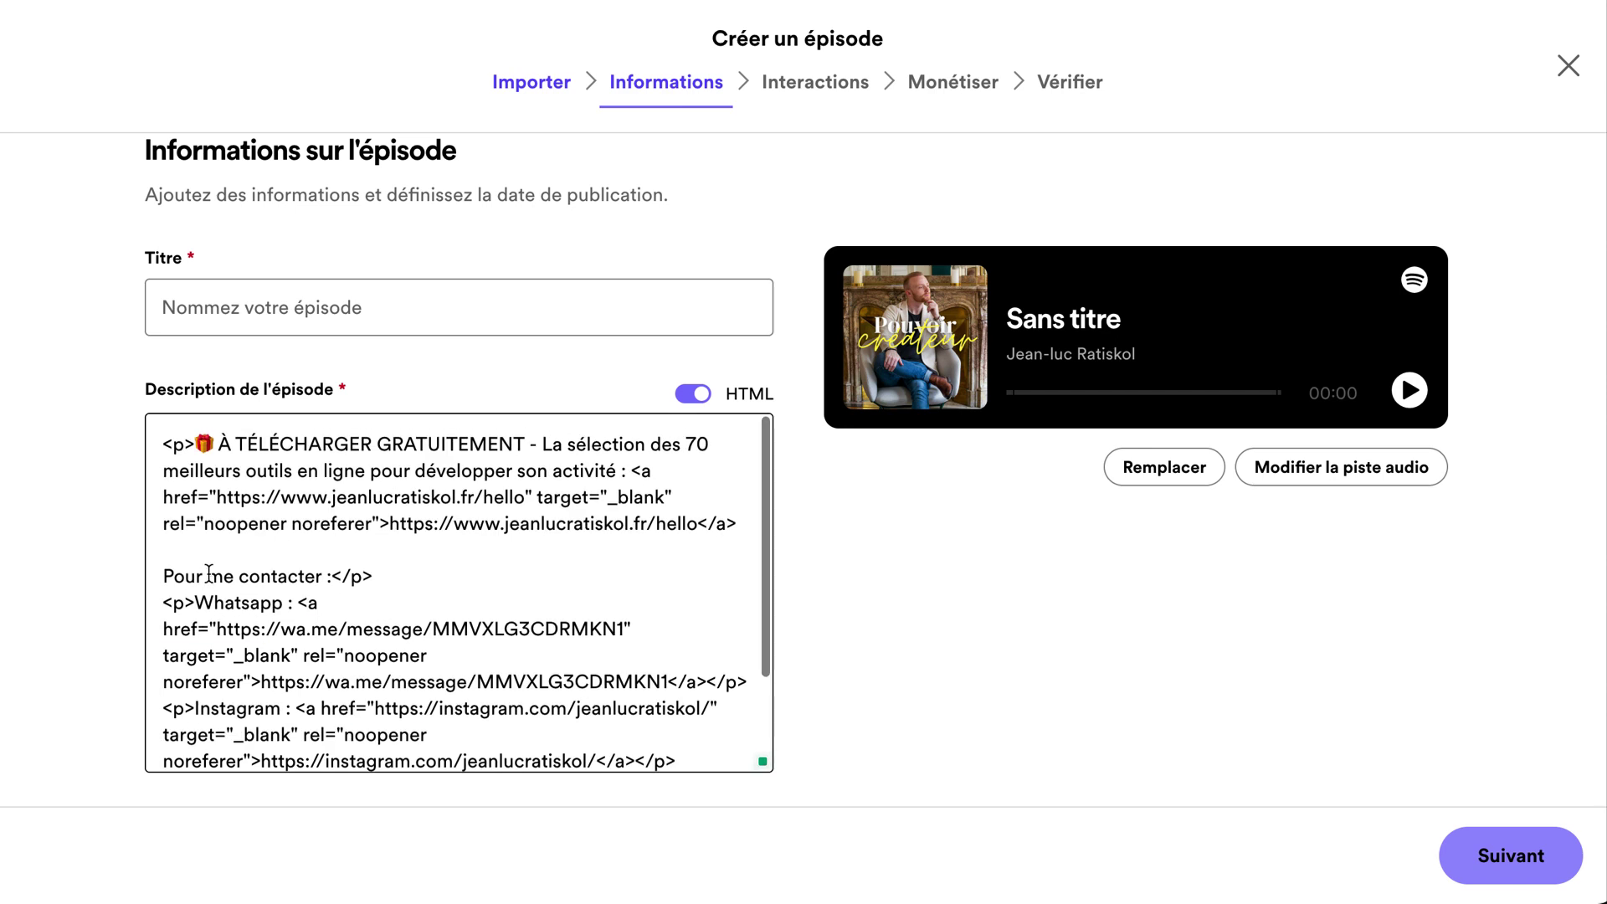
# - Review the pasted markup, turn HTML mode off and delete the whole formatted description
pyautogui.moveTo(211, 576); pyautogui.dragTo(285, 603)
pyautogui.click(572, 595)
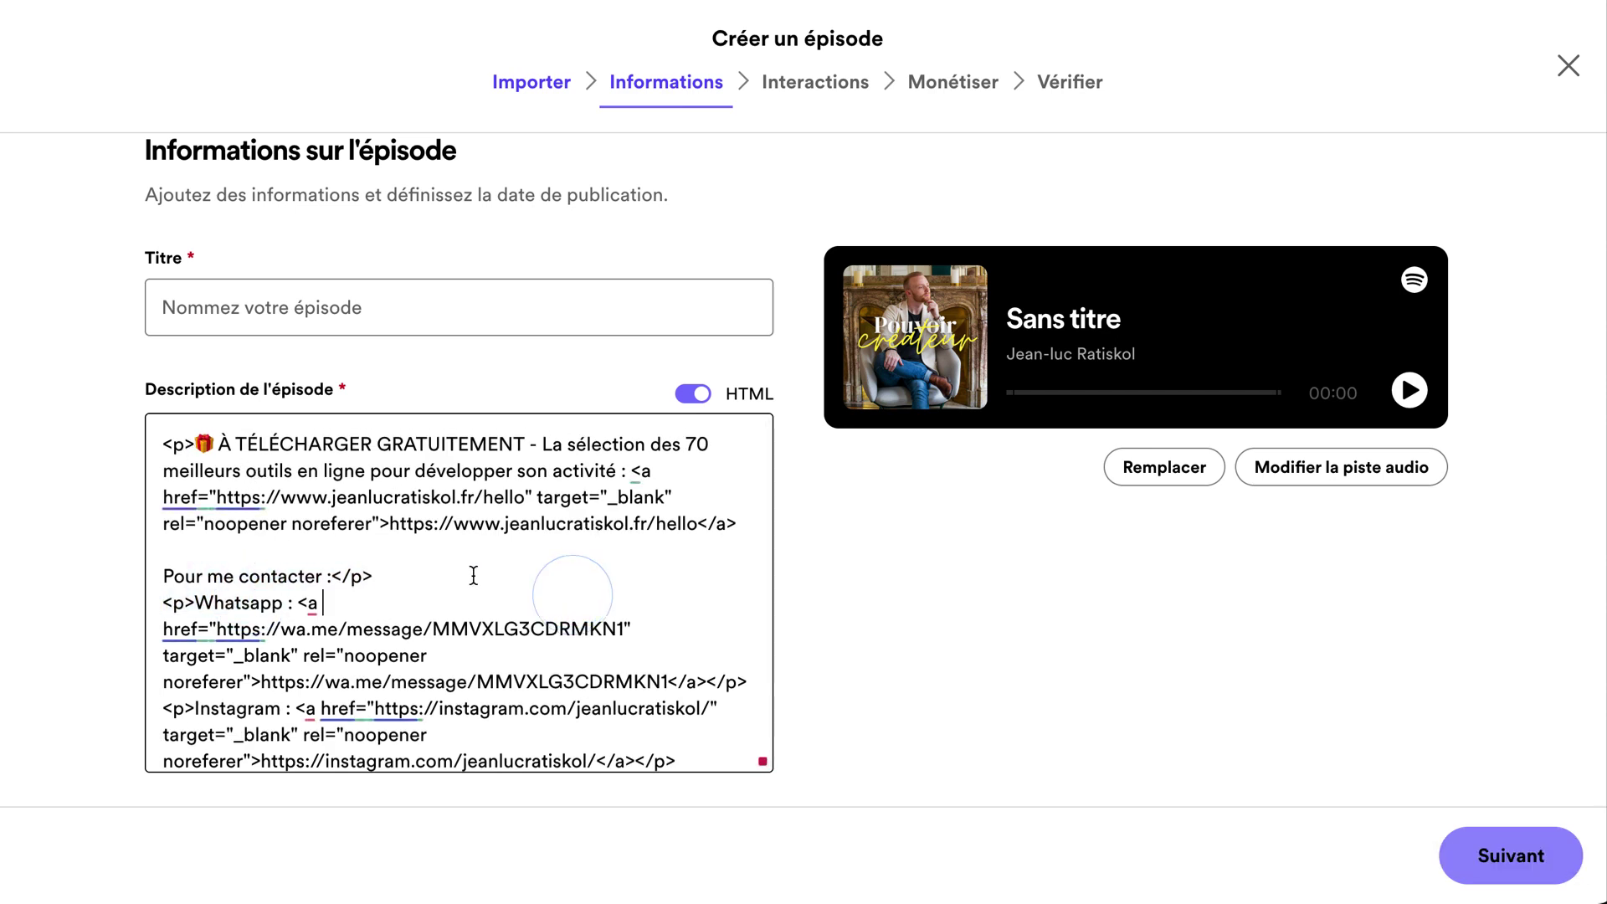
pyautogui.scroll(-3, 553, 567)
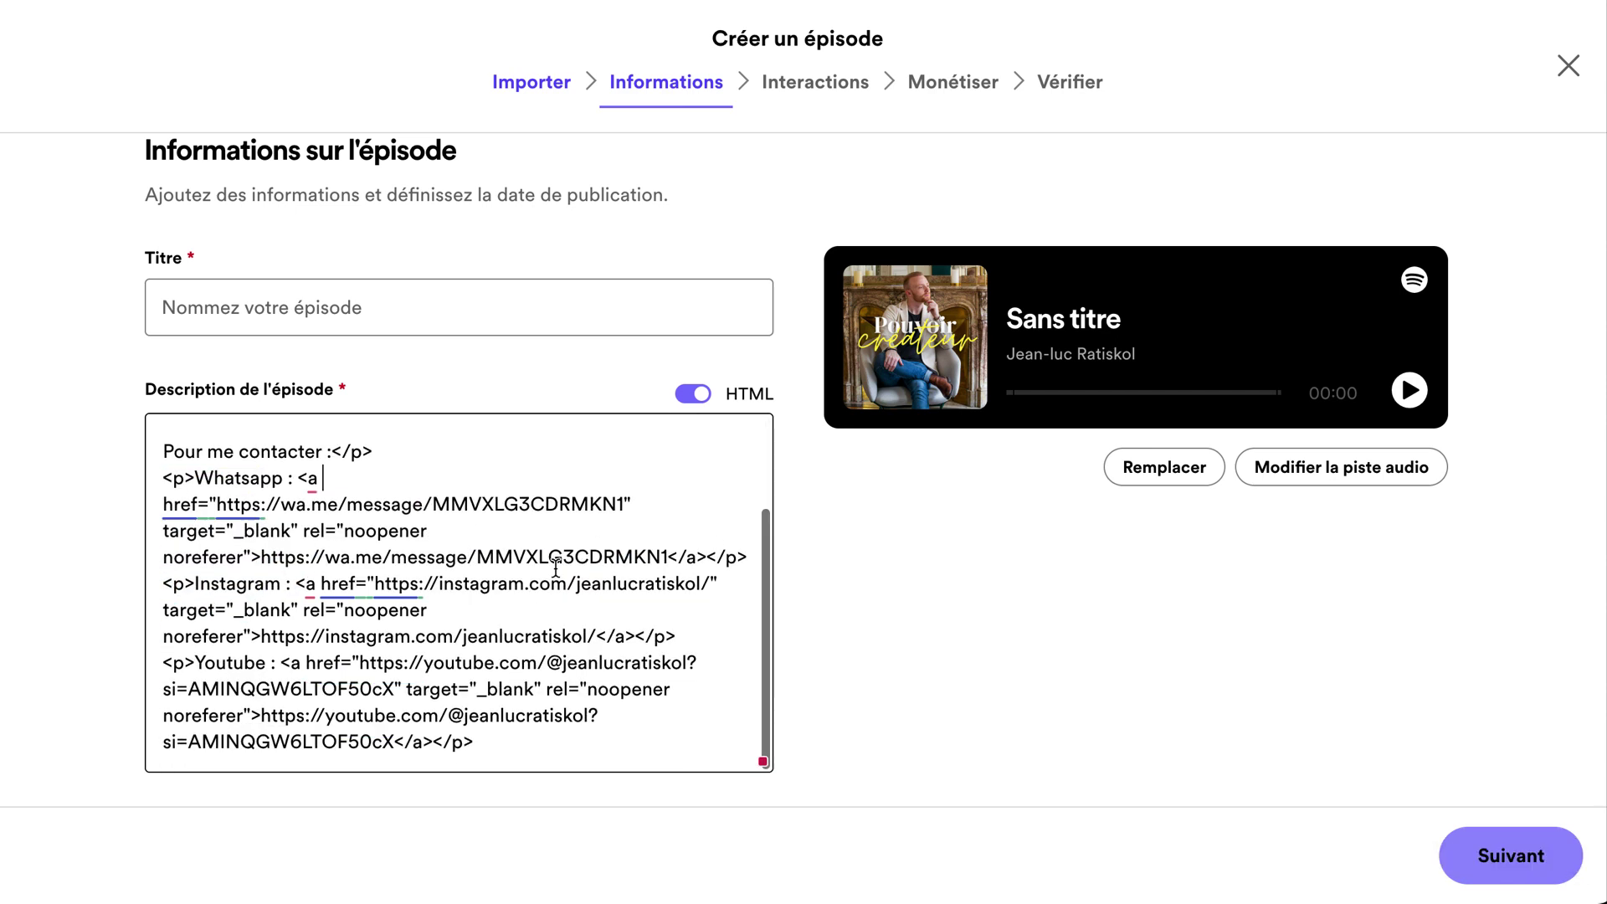
pyautogui.click(700, 396)
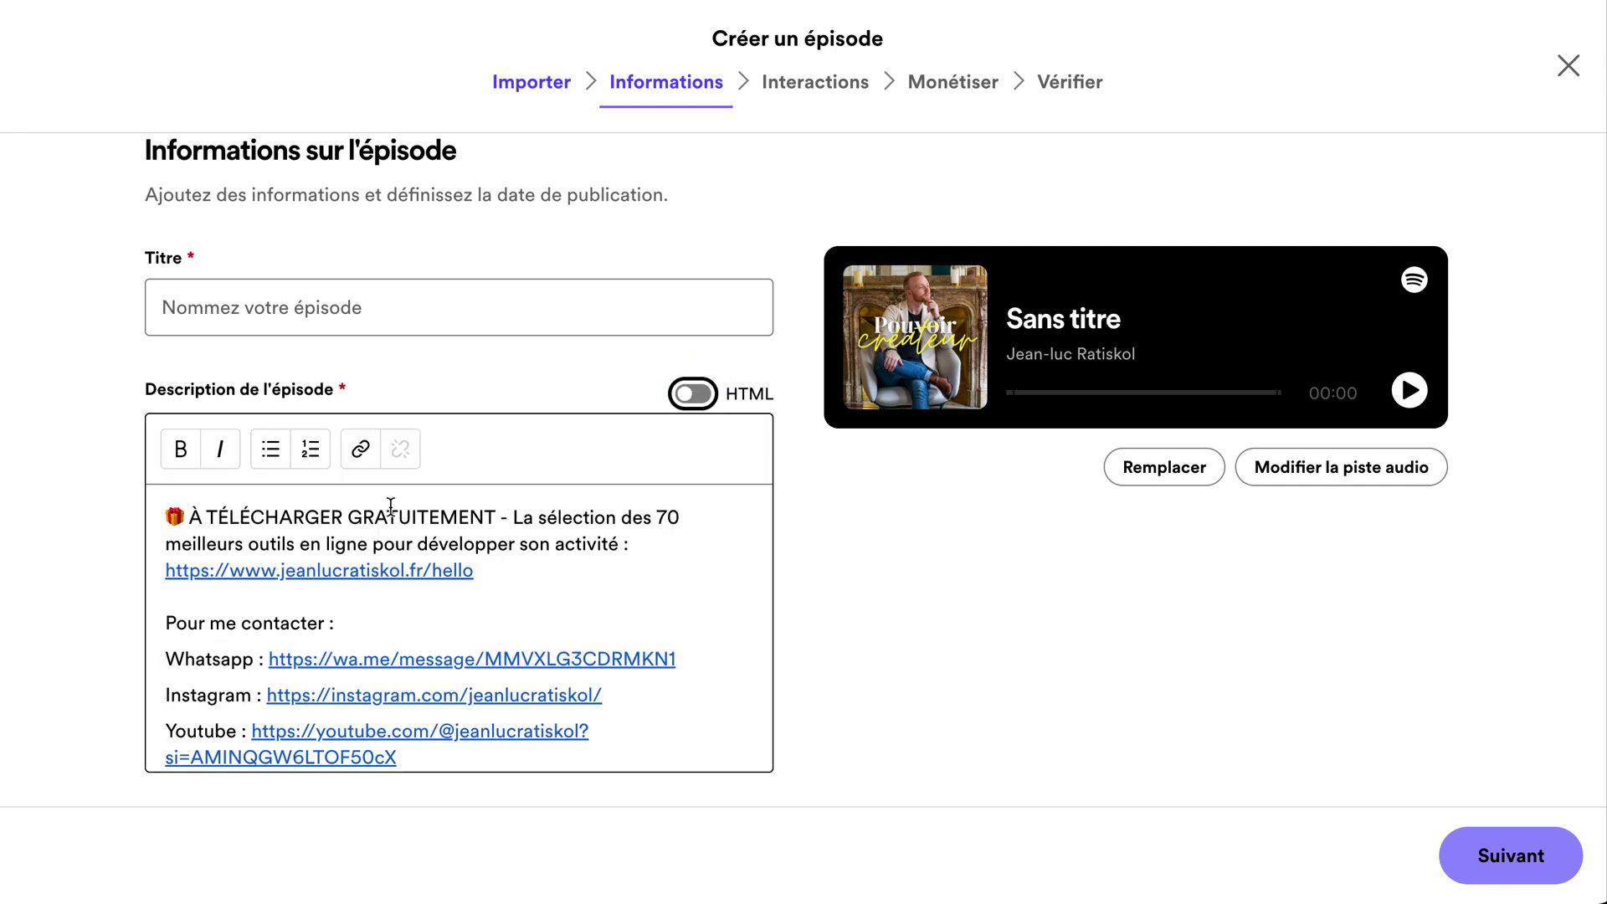
pyautogui.moveTo(343, 516); pyautogui.dragTo(586, 545)
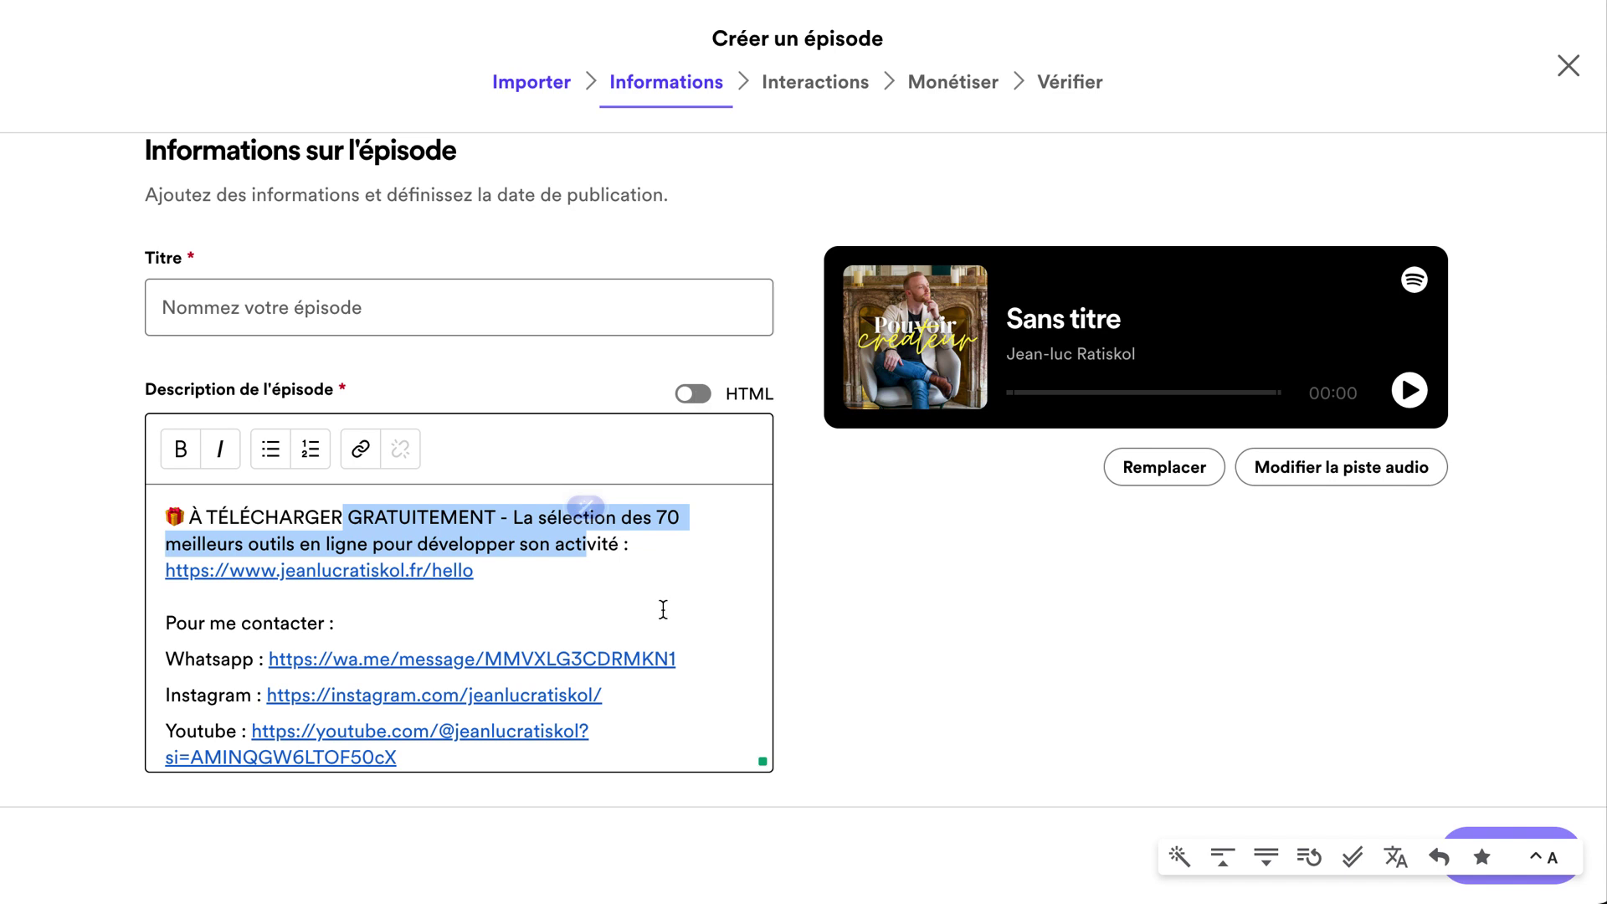
pyautogui.hotkey('ctrl', 'a')
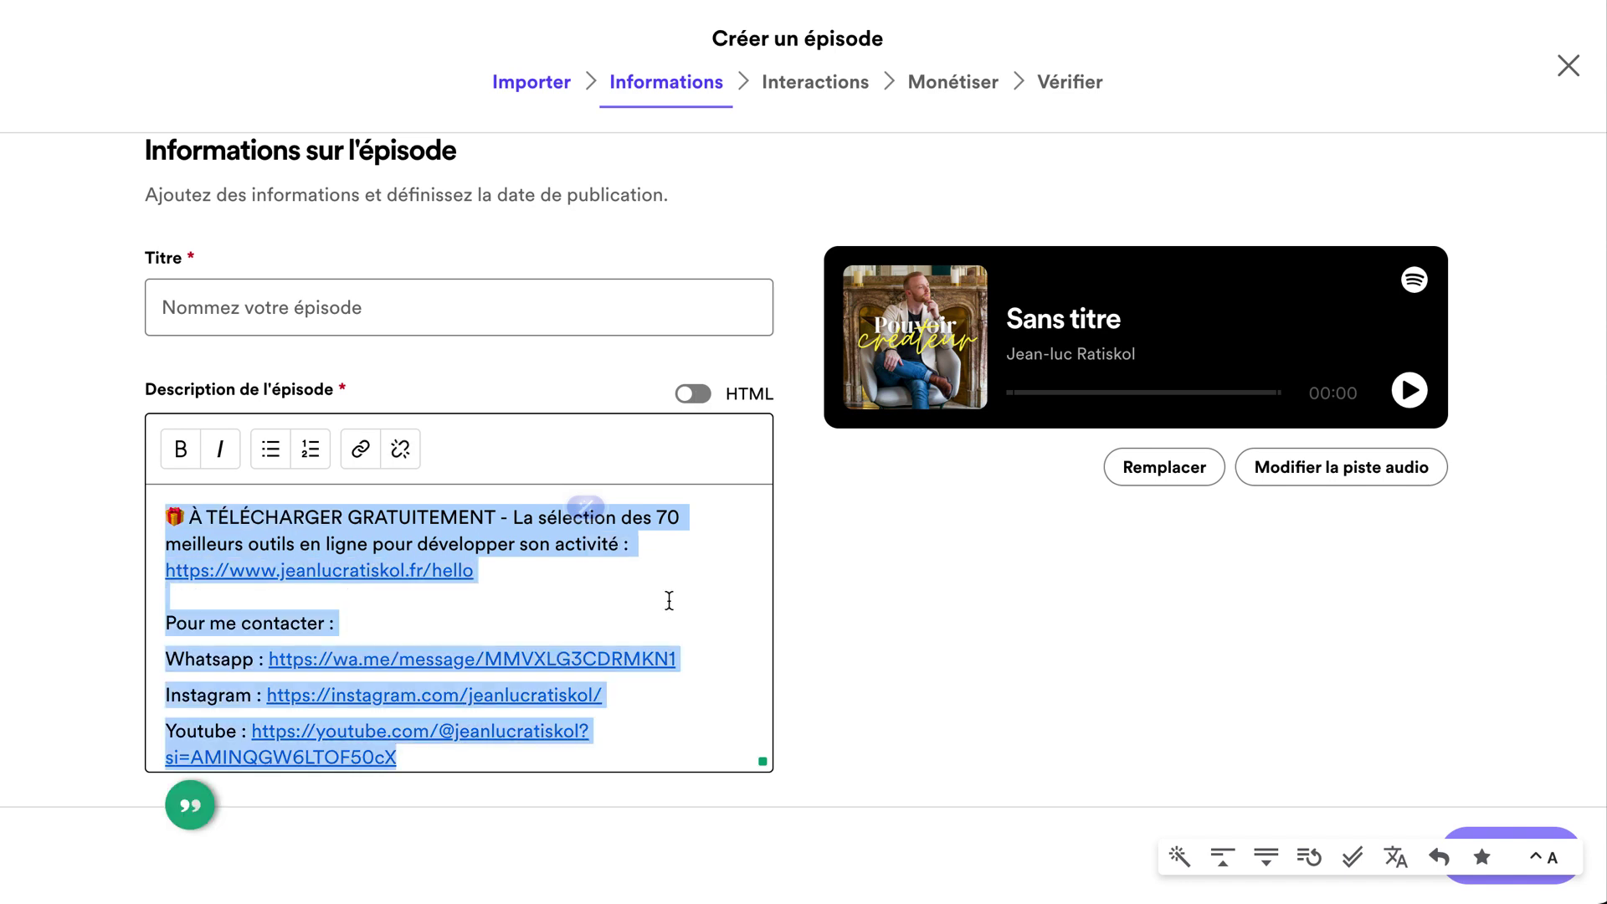
pyautogui.press('BackSpace')
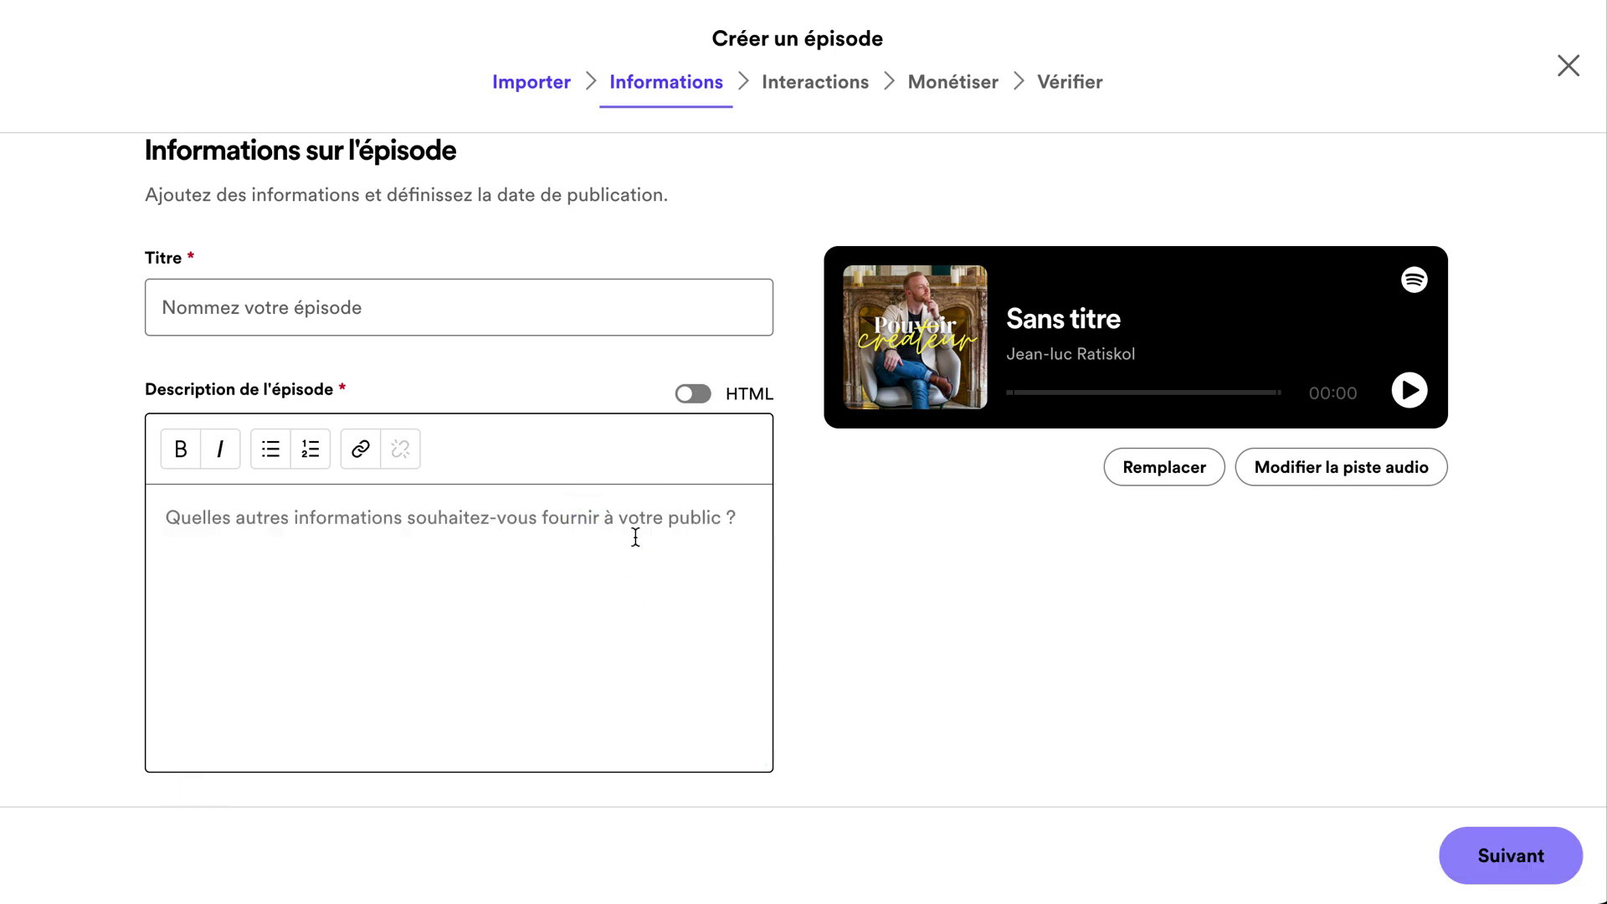
# - Try pasting the HTML markup into the description with HTML mode off, and clear the field
pyautogui.hotkey('ctrl', 'v')
pyautogui.scroll(4, 513, 499)
pyautogui.scroll(2, 521, 486)
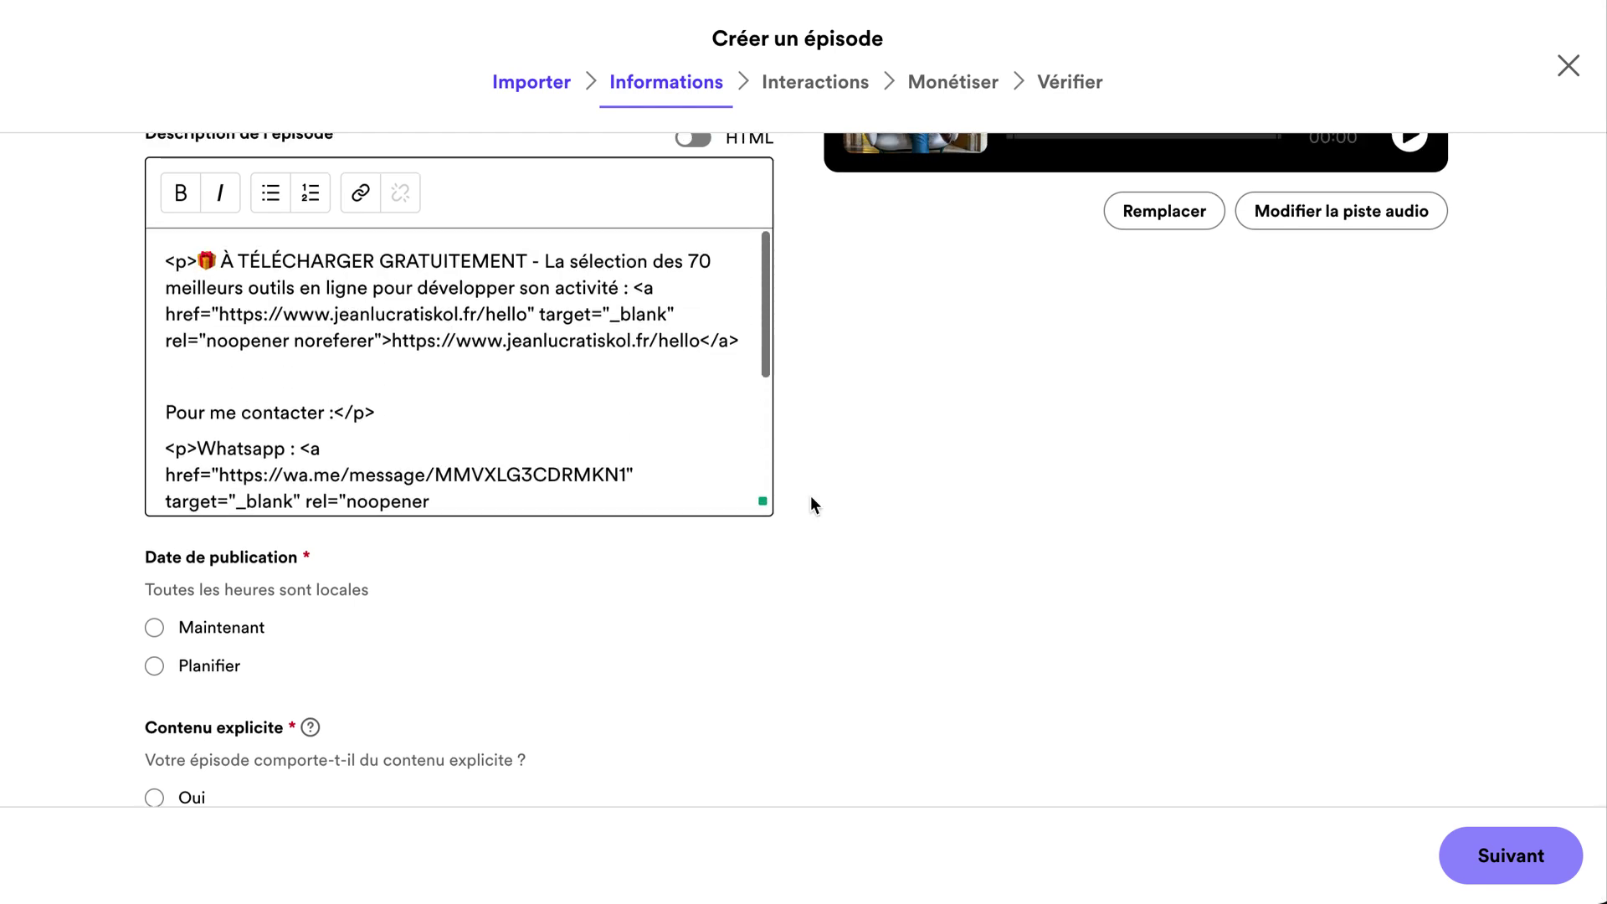
pyautogui.scroll(3, 811, 495)
pyautogui.click(692, 379)
pyautogui.click(694, 378)
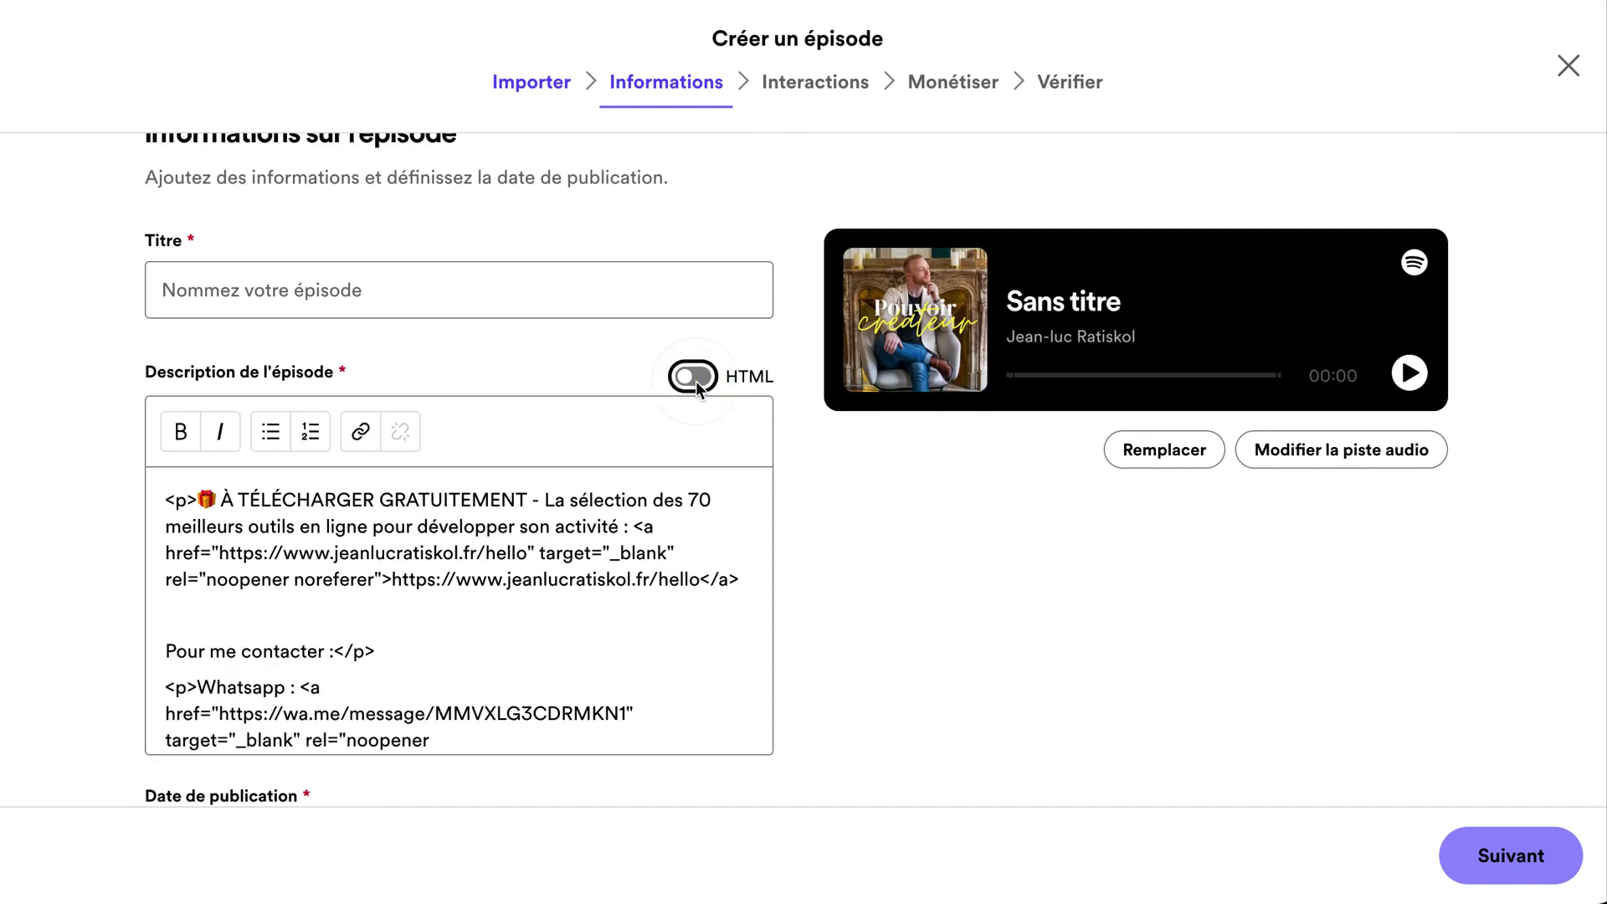
pyautogui.click(566, 565)
pyautogui.hotkey('ctrl', 'a')
pyautogui.press('BackSpace')
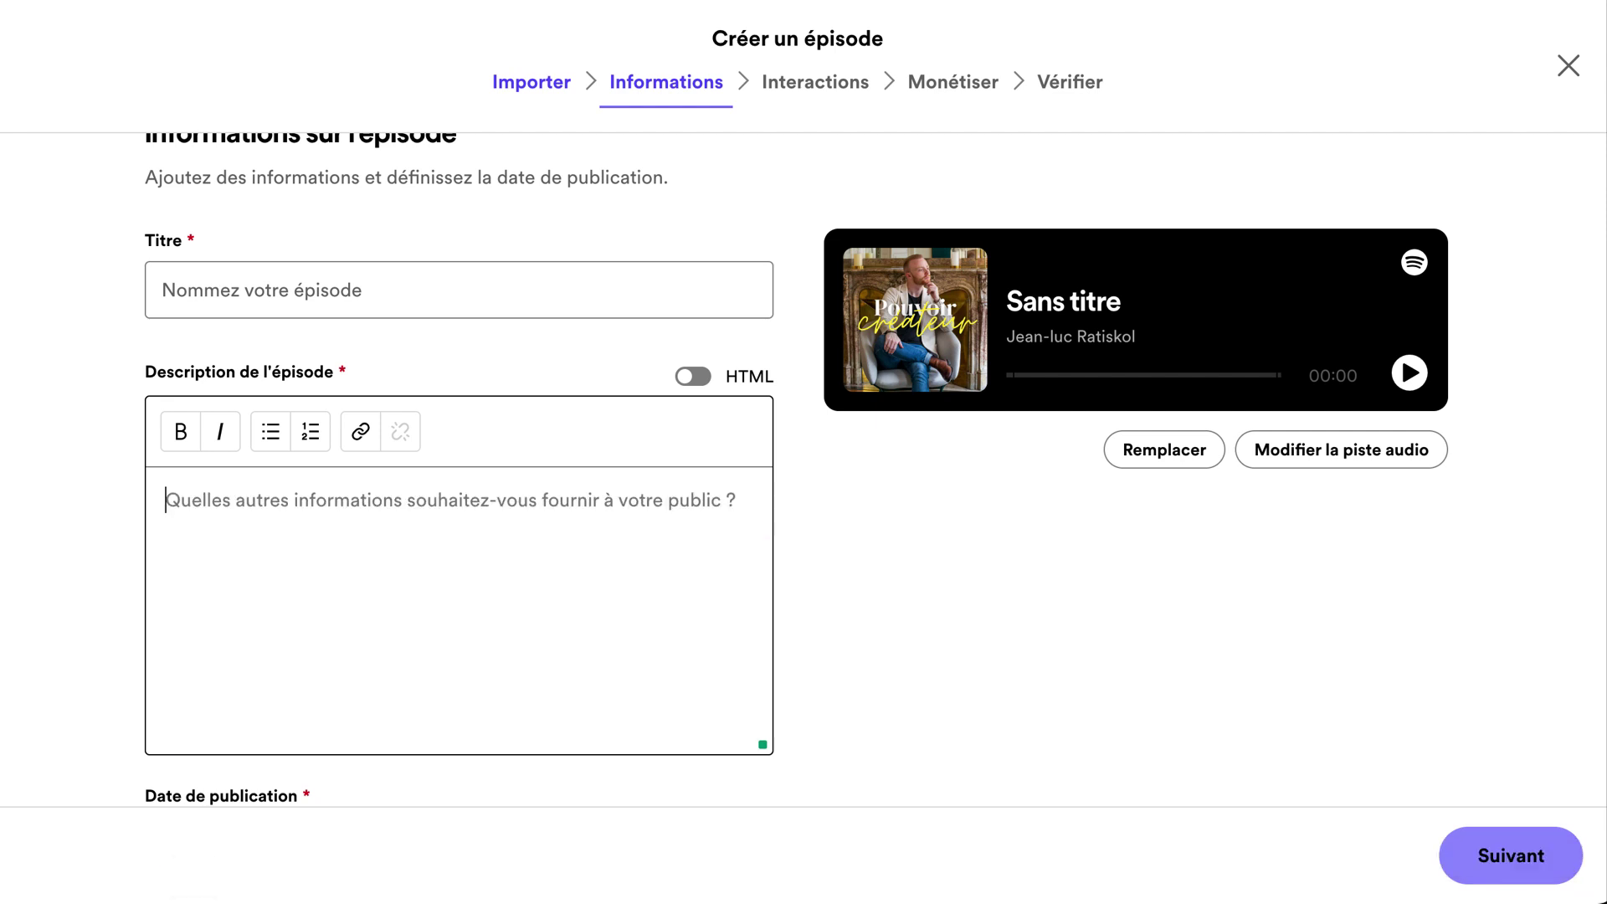
# - Replace the empty description's code in HTML mode with the copied download and contact links markup, and return to formatted view
pyautogui.click(697, 375)
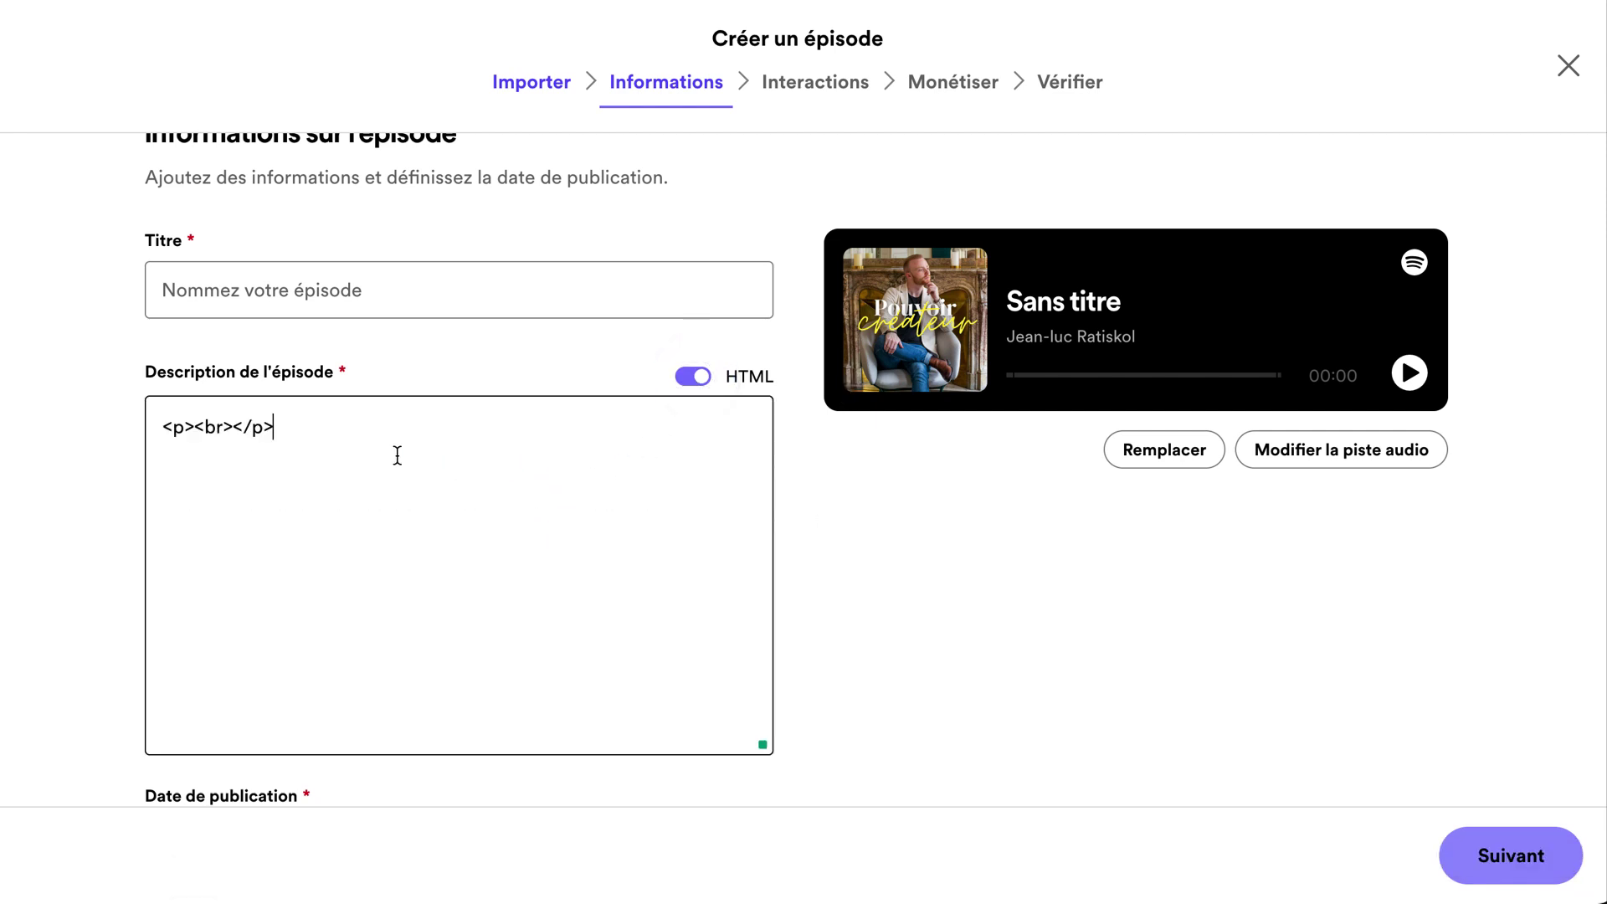
pyautogui.moveTo(395, 455); pyautogui.dragTo(91, 400)
pyautogui.press('BackSpace')
pyautogui.hotkey('ctrl', 'v')
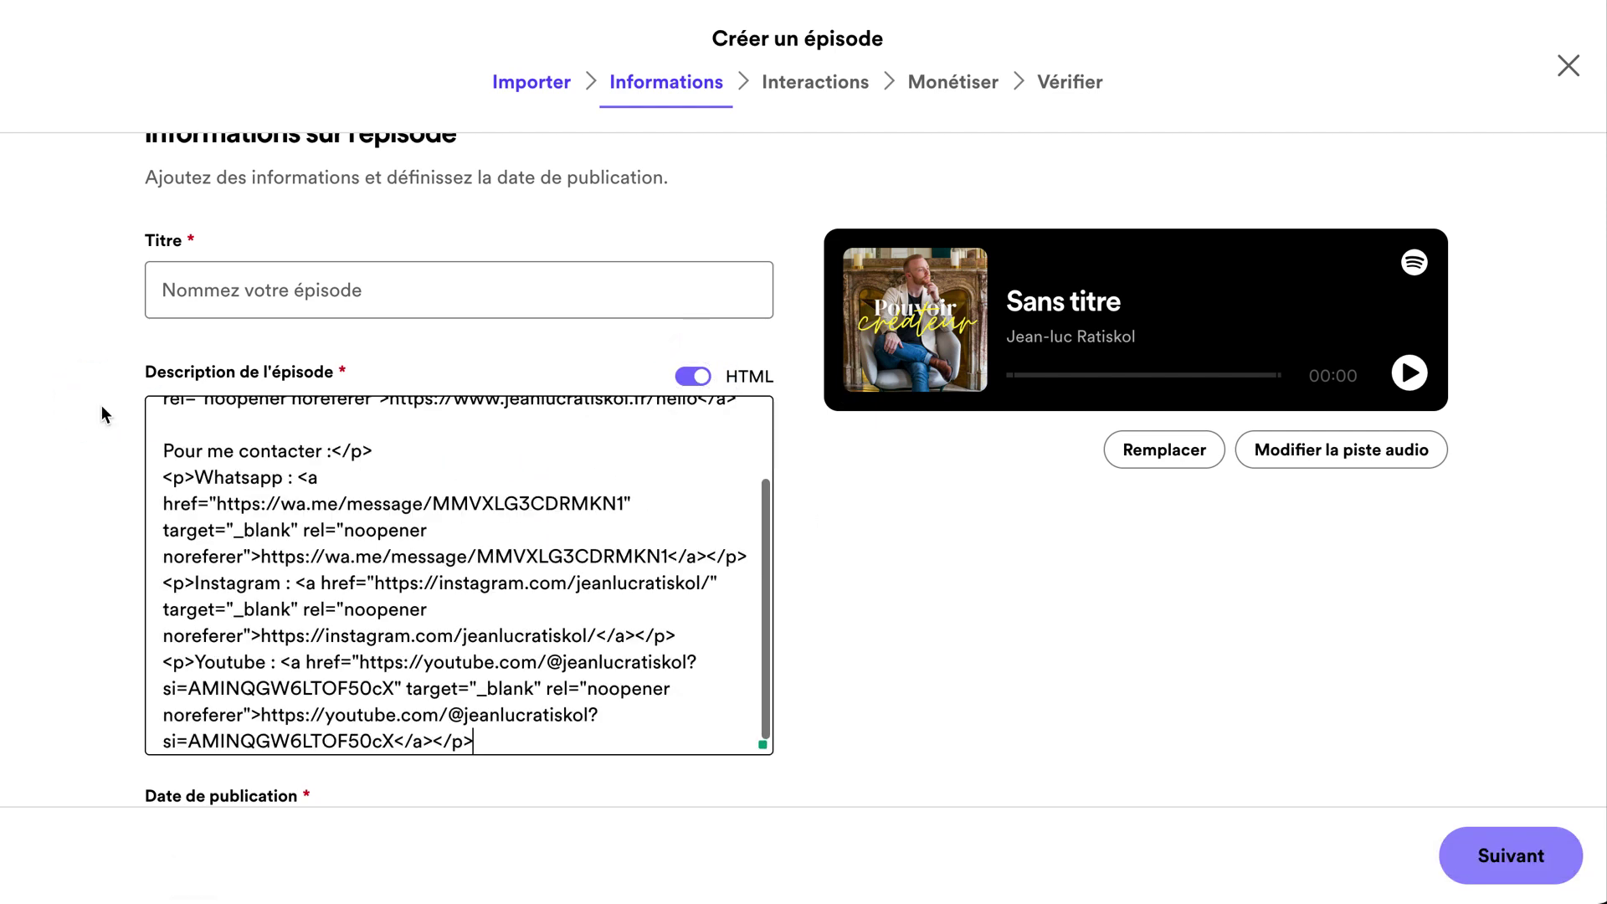
pyautogui.scroll(1, 387, 574)
pyautogui.click(694, 377)
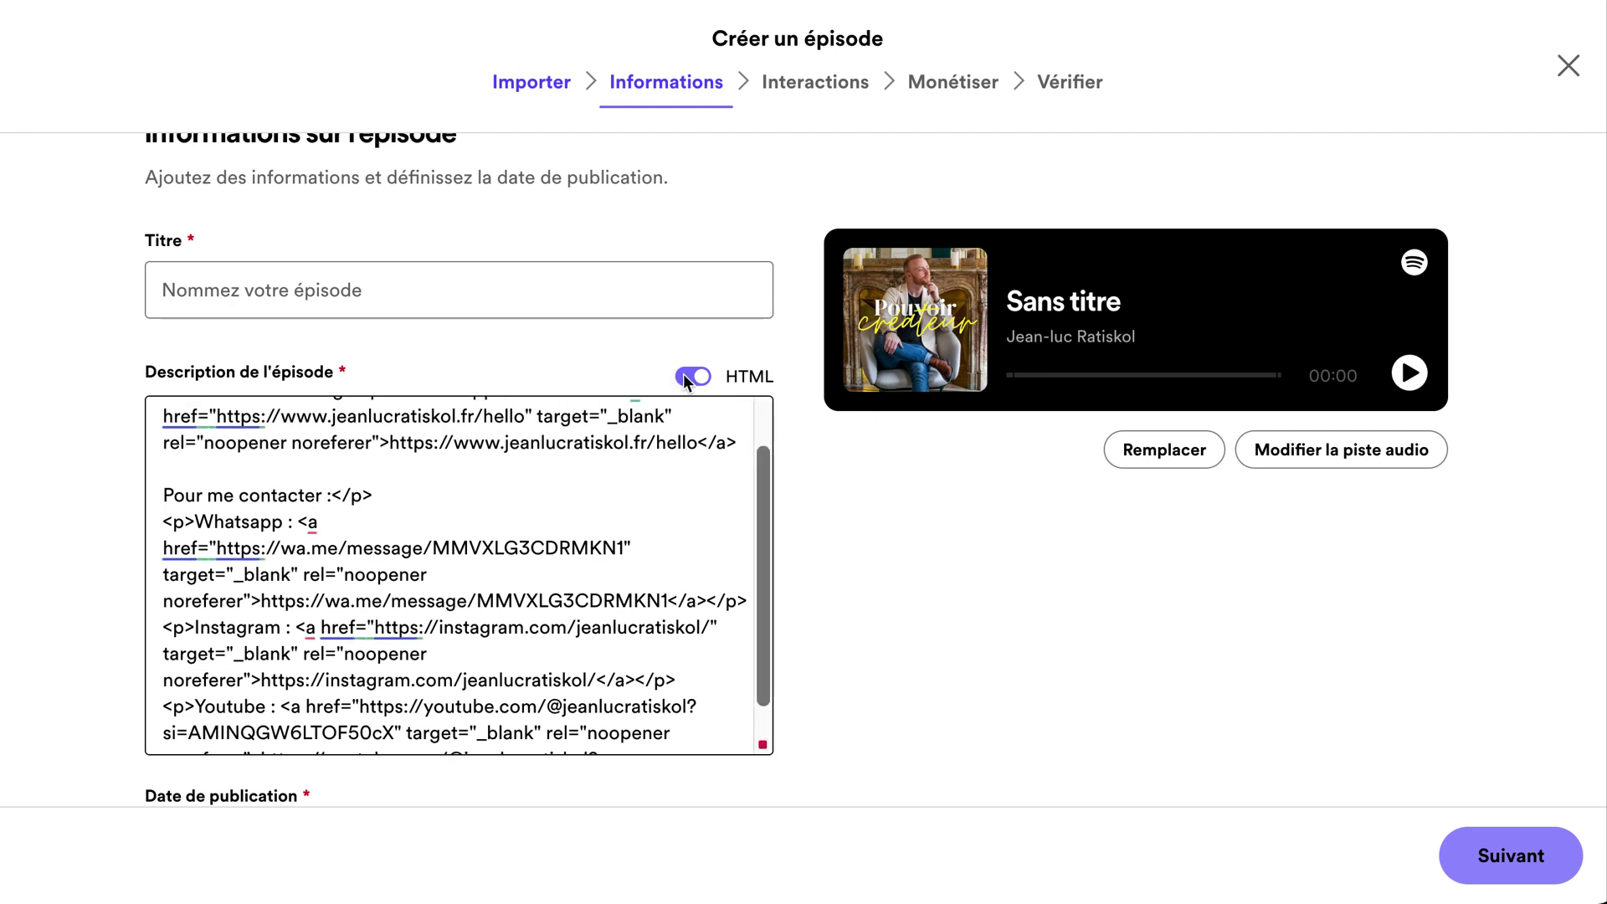
# - Choose the Planifier option for the episode's publication date
pyautogui.scroll(-1, 310, 571)
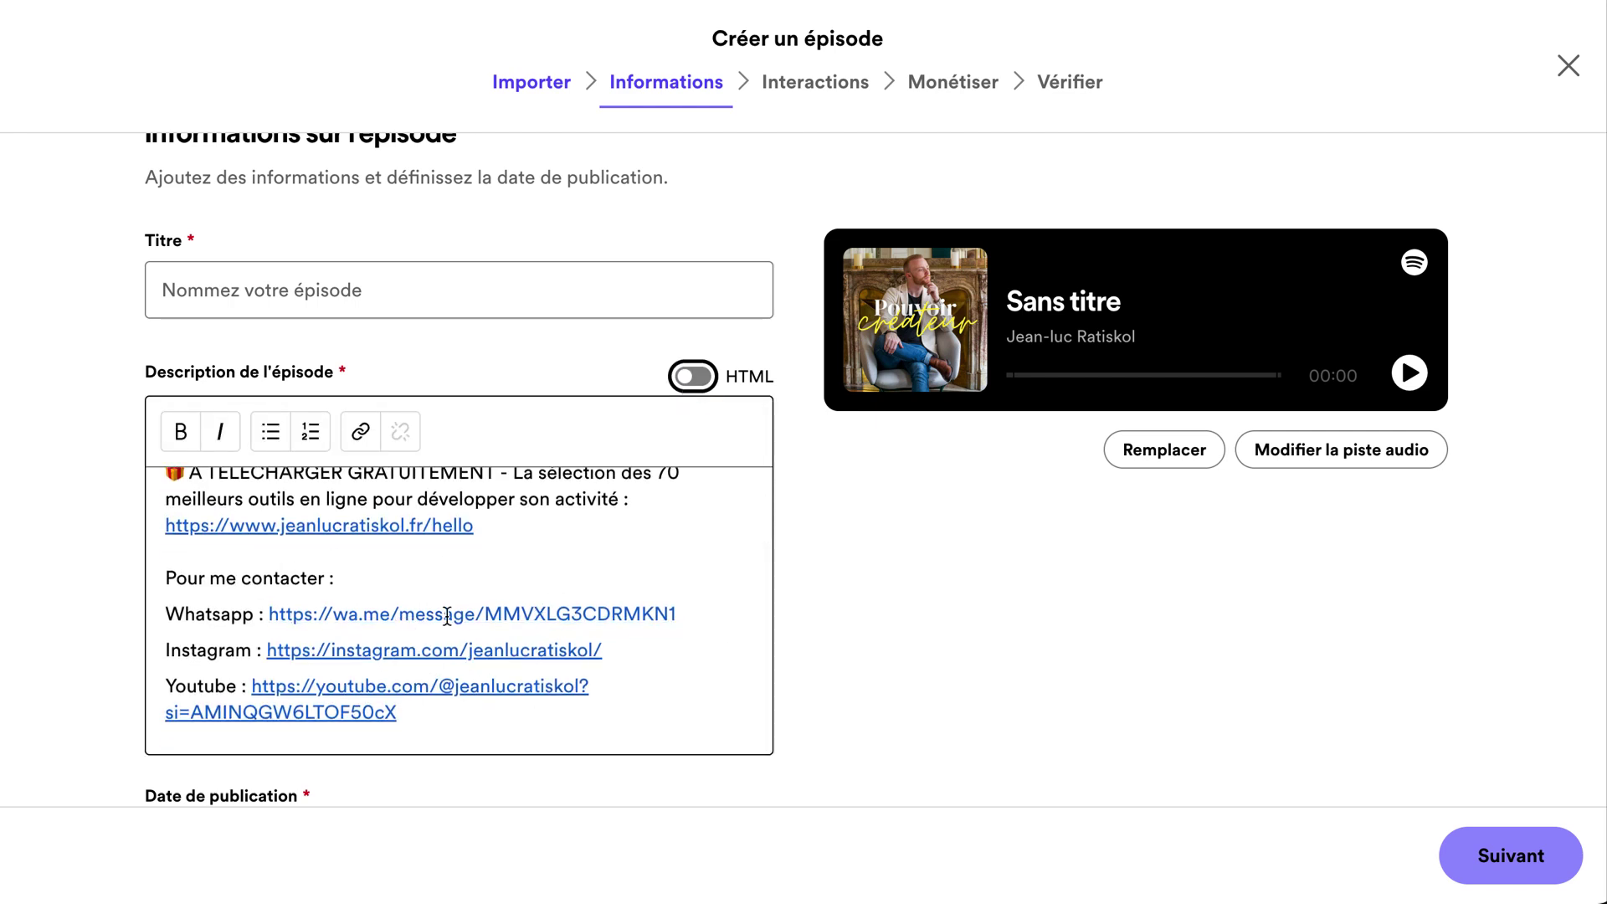
pyautogui.scroll(-3, 810, 702)
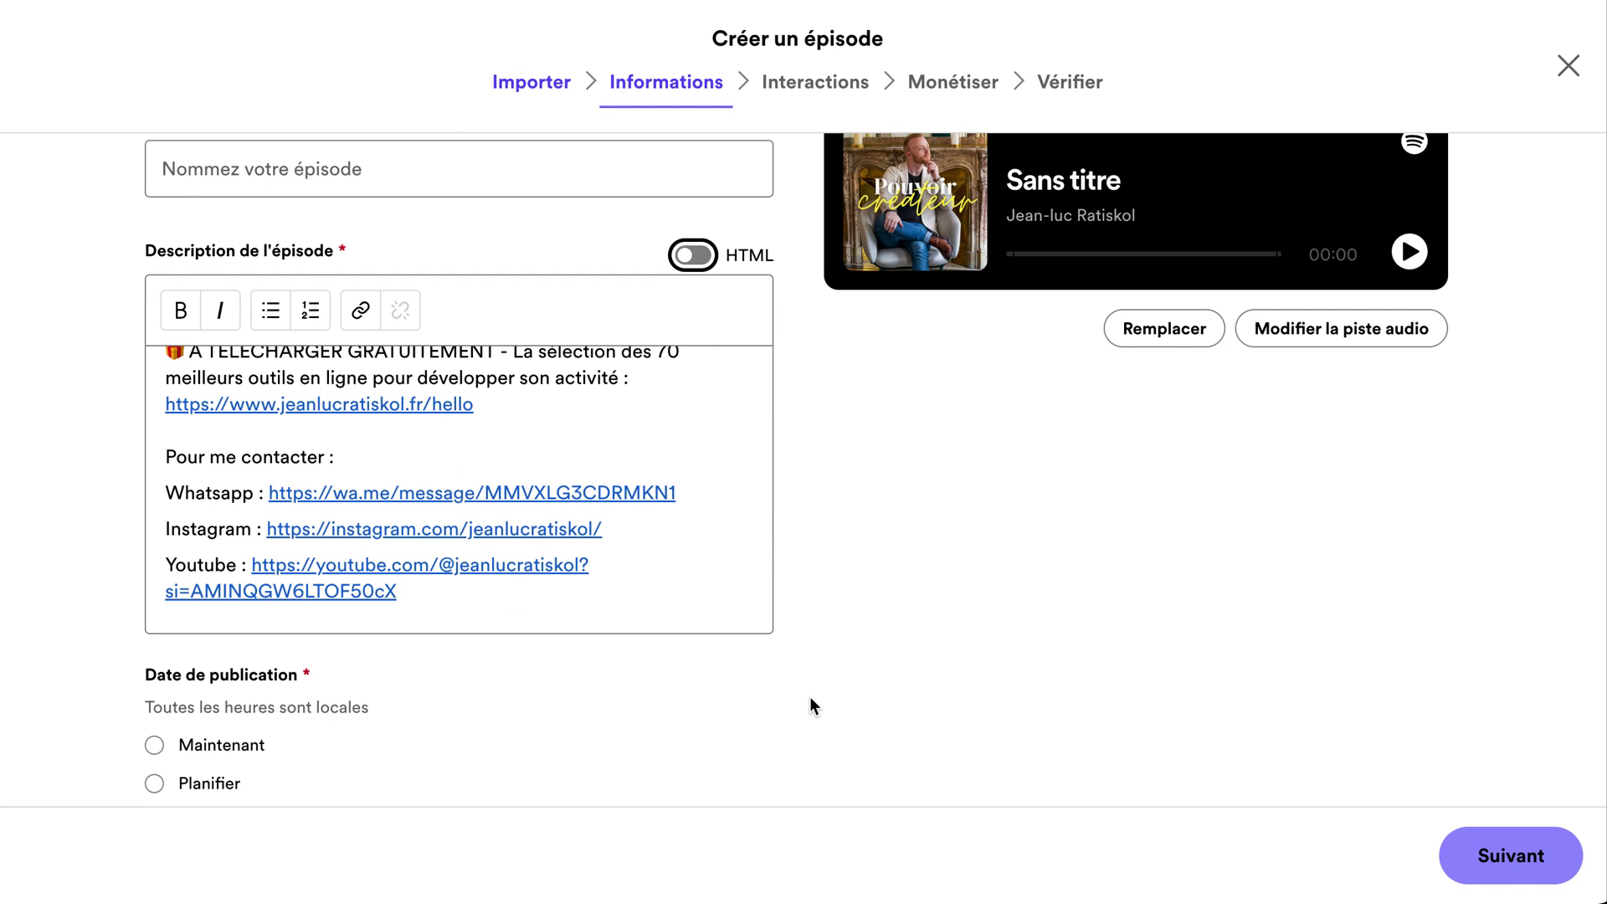
pyautogui.scroll(-2, 811, 697)
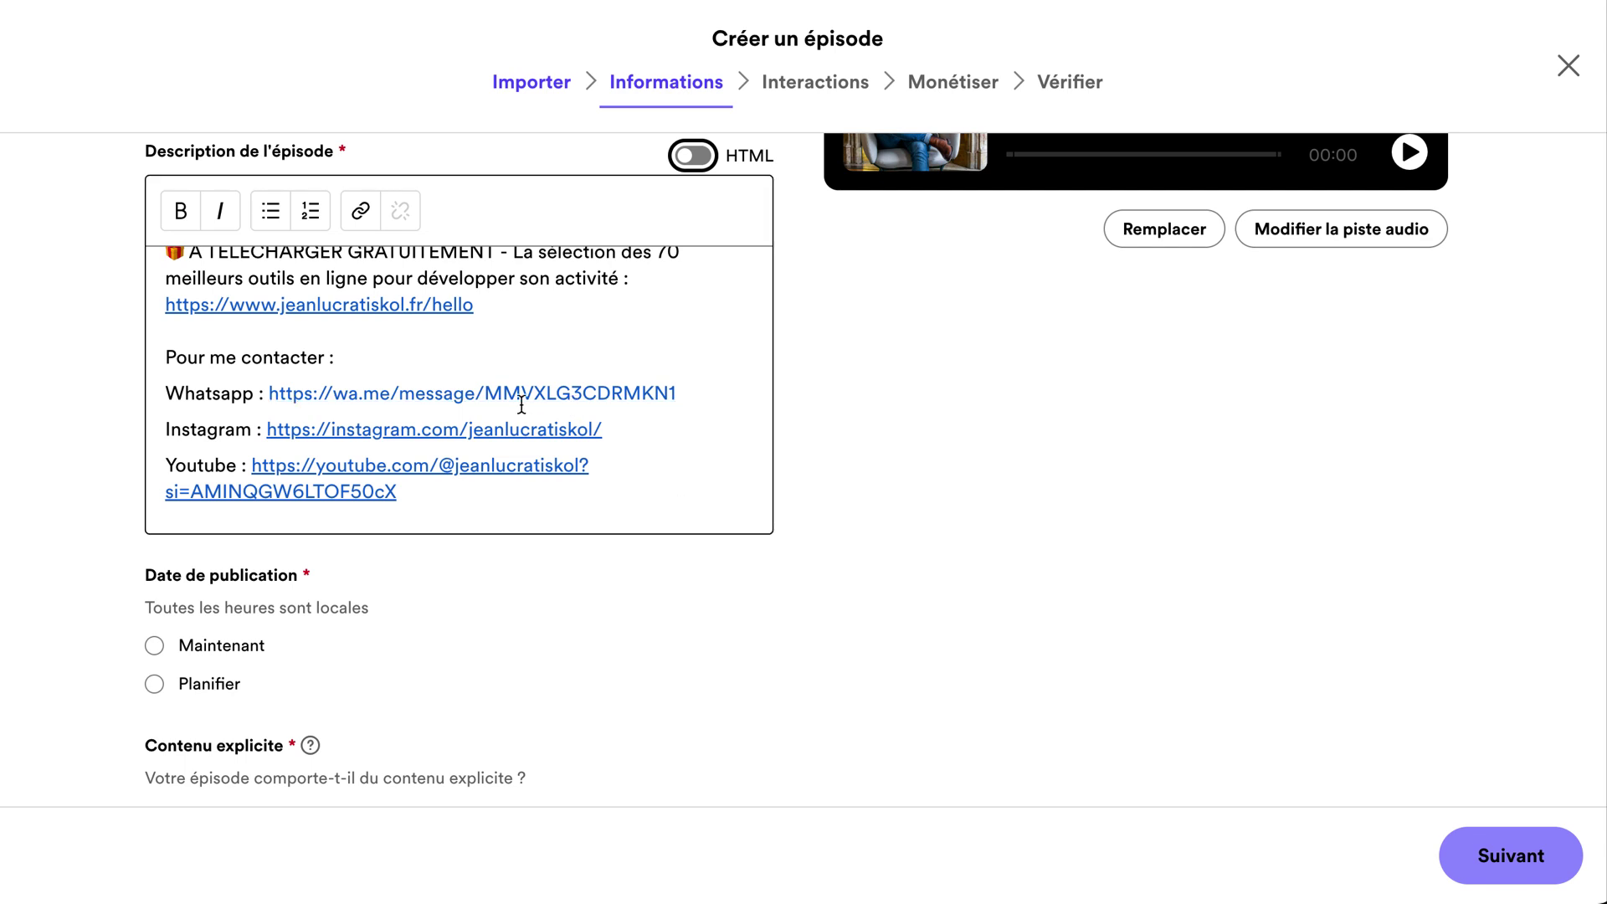
pyautogui.scroll(-2, 812, 678)
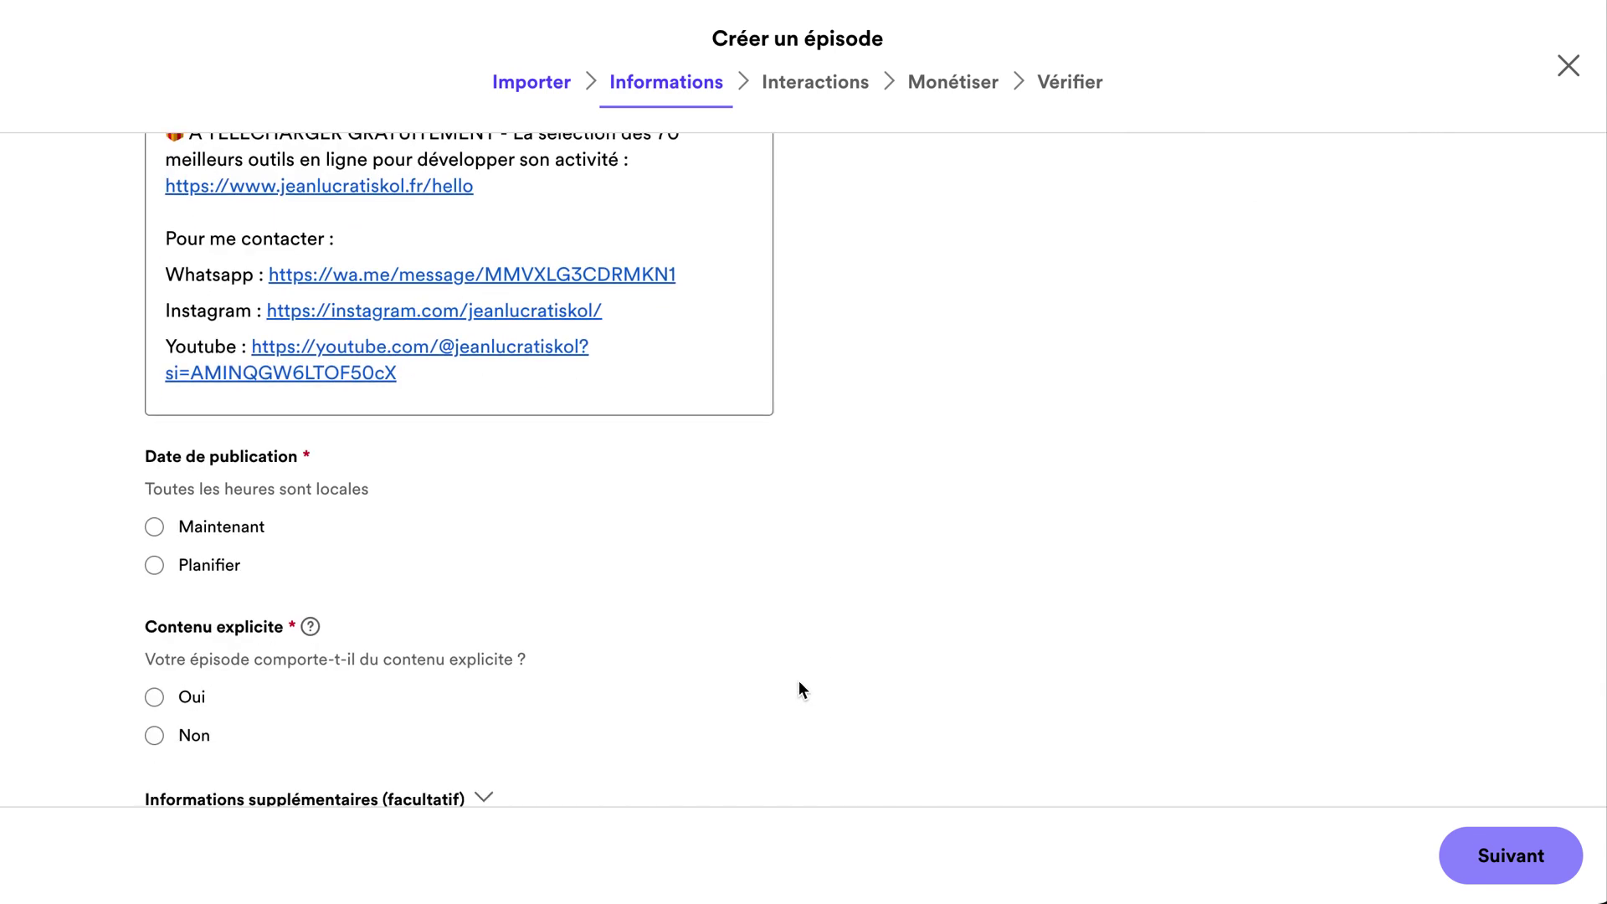
pyautogui.click(162, 566)
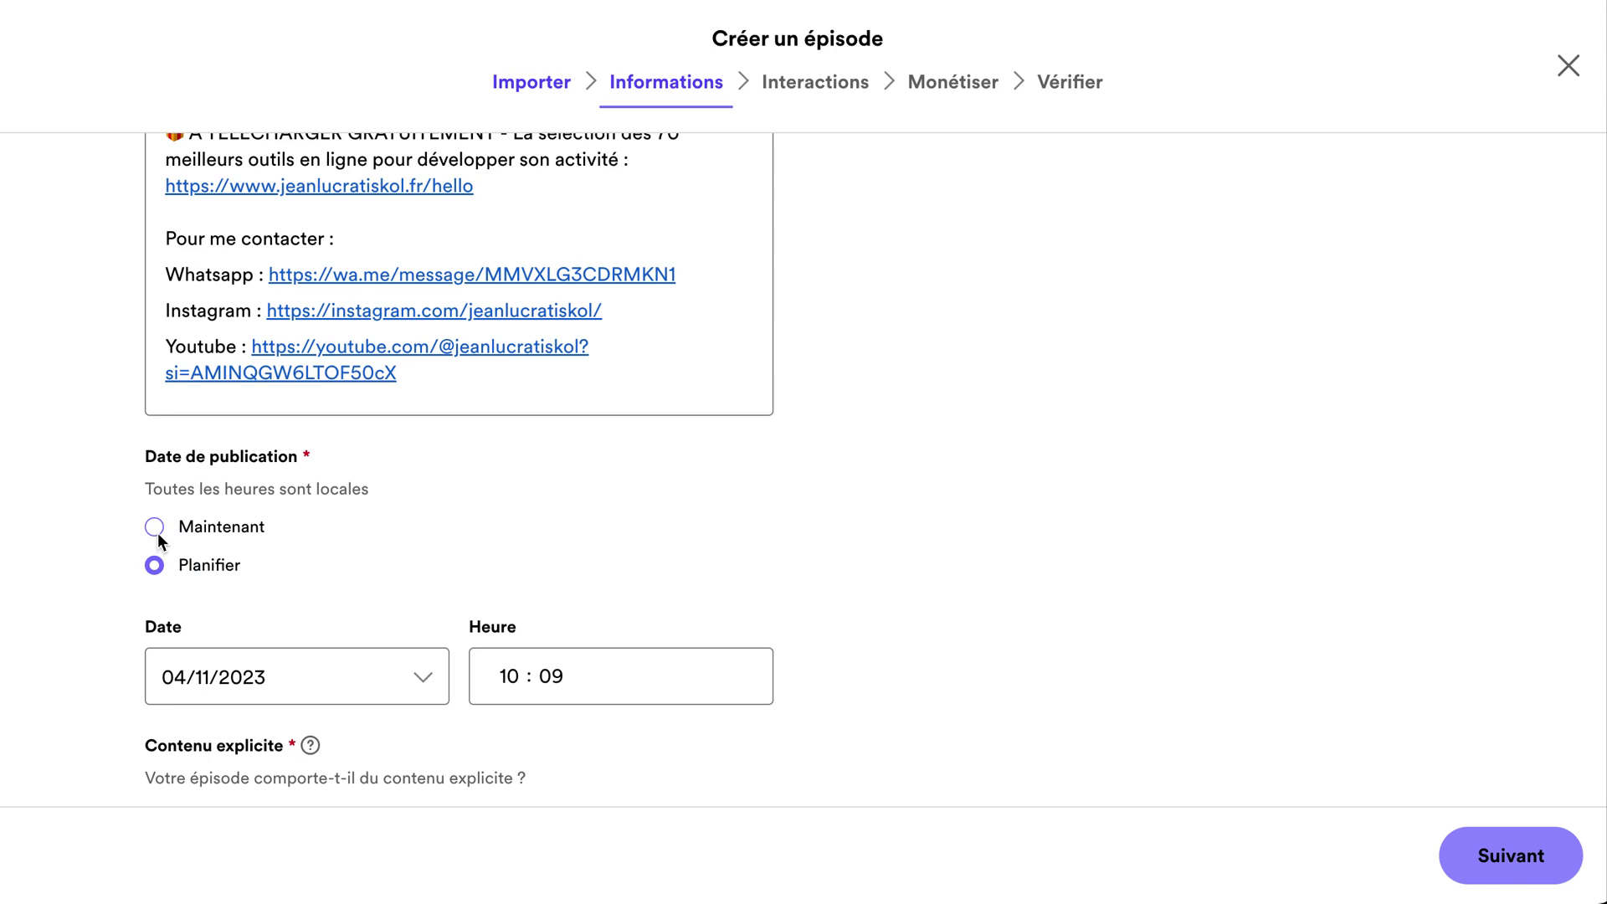
pyautogui.click(154, 527)
pyautogui.click(155, 567)
pyautogui.scroll(-3, 806, 595)
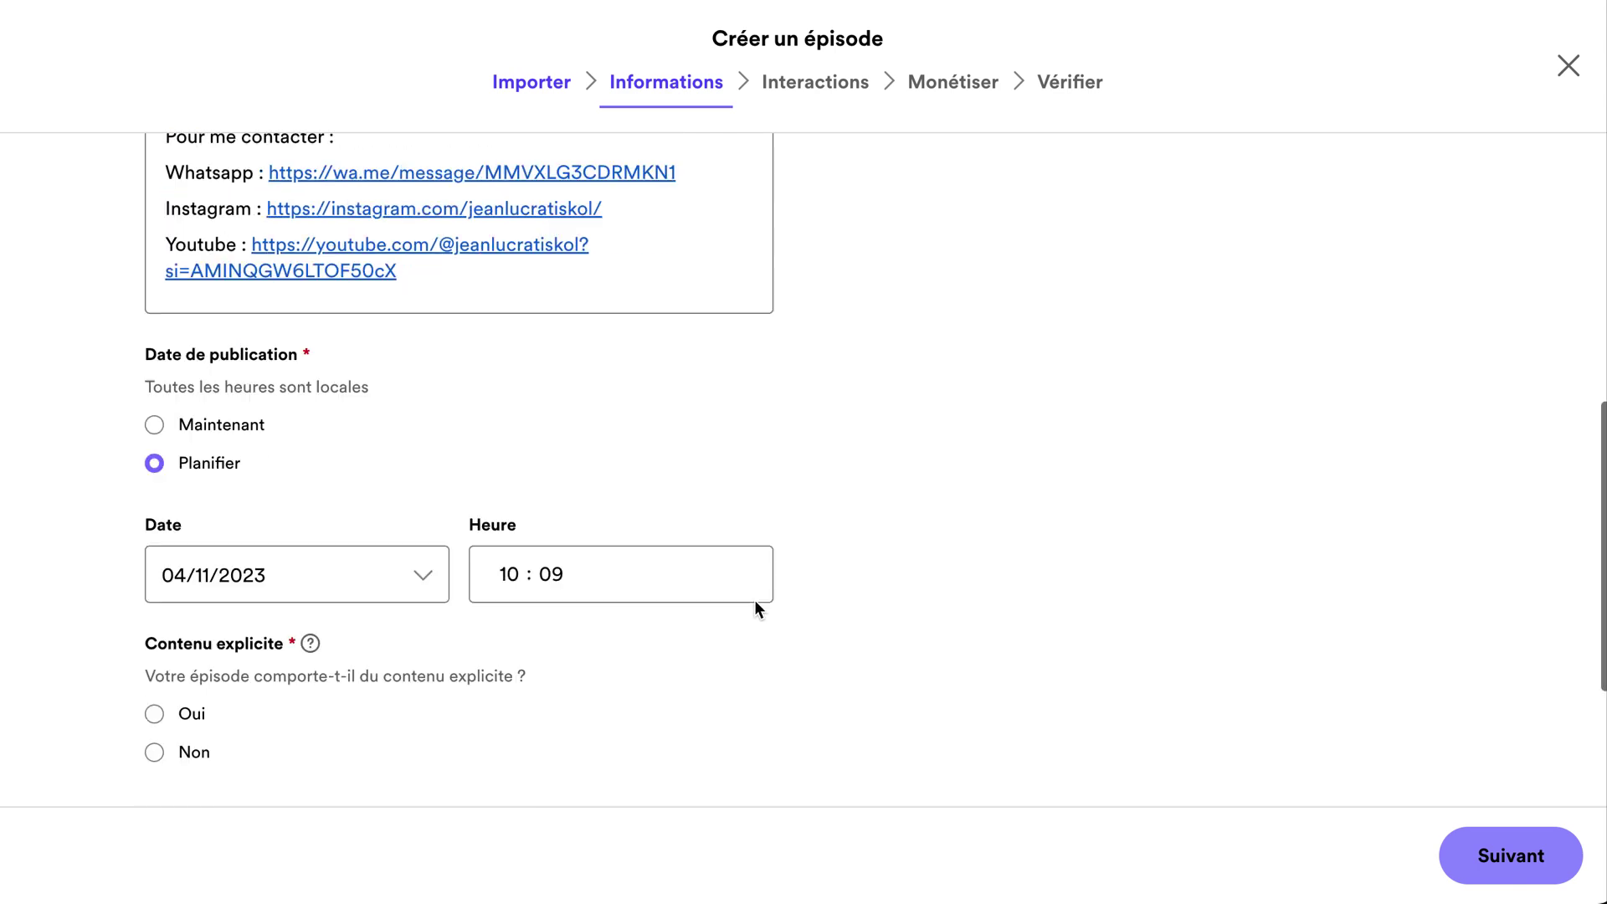
# - Look at the calendar and the time field of the scheduled publication without changing either
pyautogui.click(326, 567)
pyautogui.scroll(-5, 418, 678)
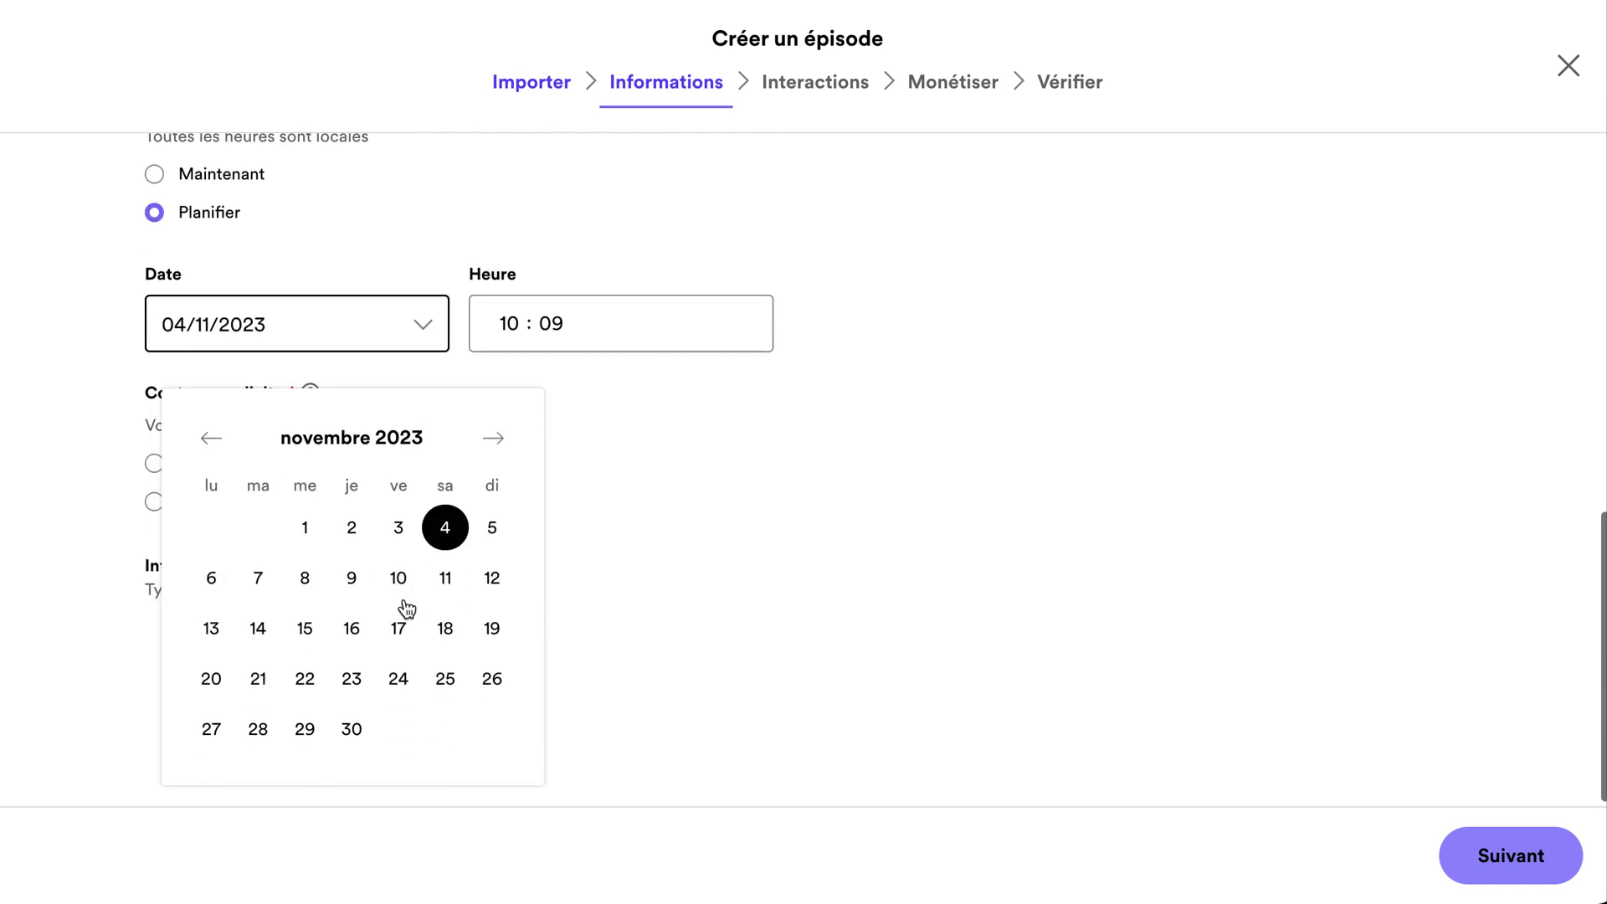
pyautogui.click(764, 618)
pyautogui.click(515, 323)
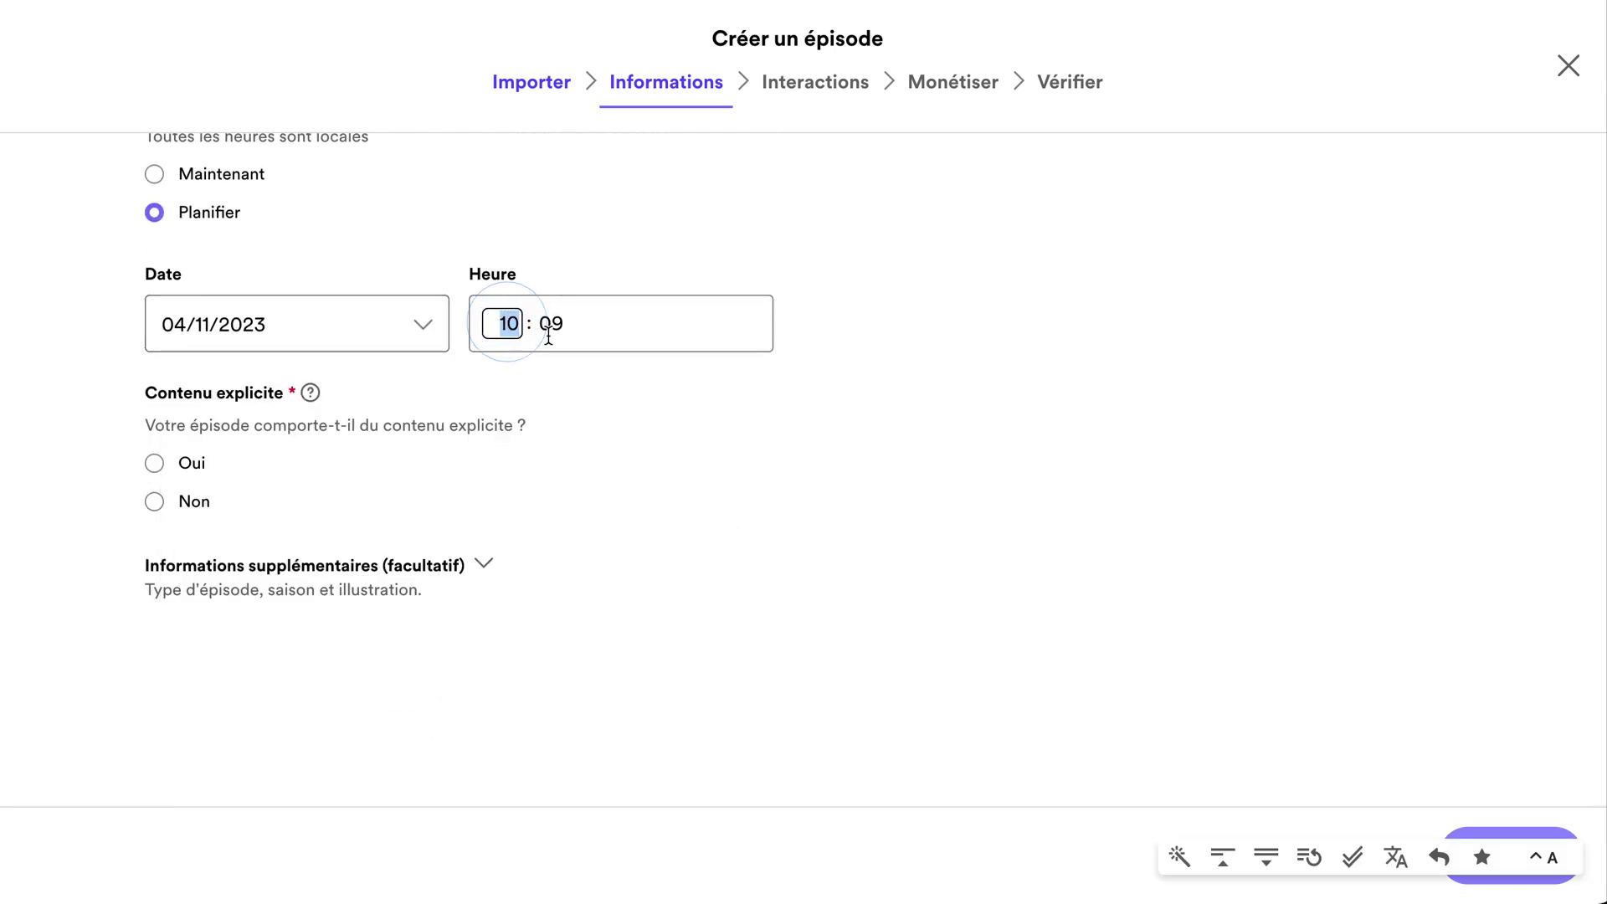
pyautogui.click(1063, 568)
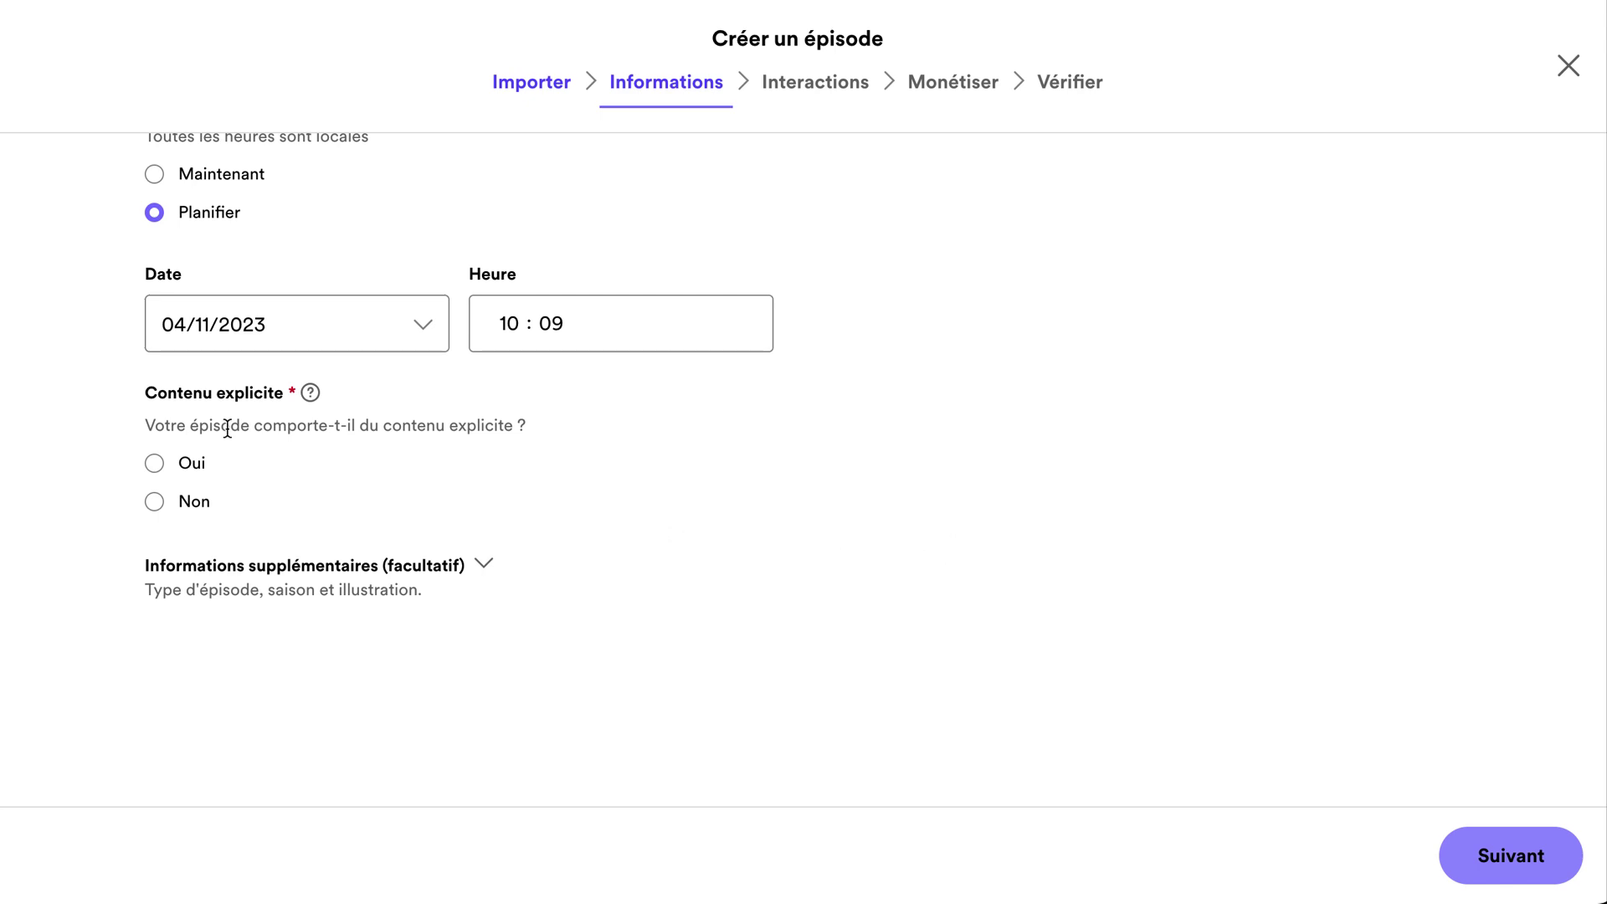
# - Mark the episode's explicit content as Non and expand the optional additional information with episode type, season and episode numbers
pyautogui.click(154, 463)
pyautogui.click(157, 503)
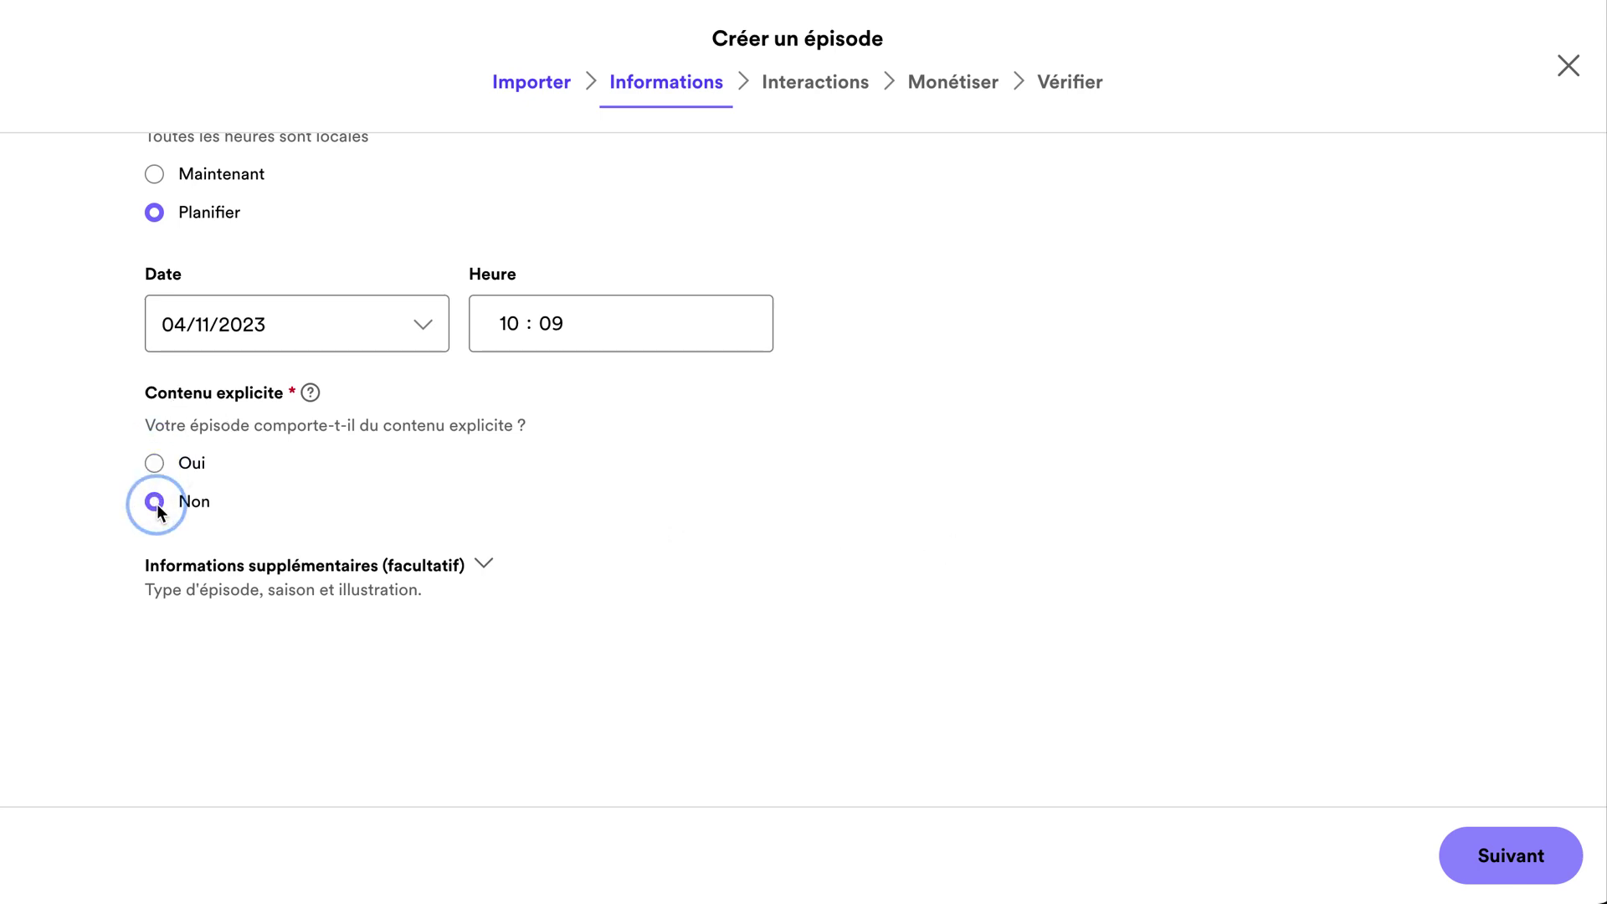
pyautogui.click(339, 565)
pyautogui.scroll(-5, 655, 637)
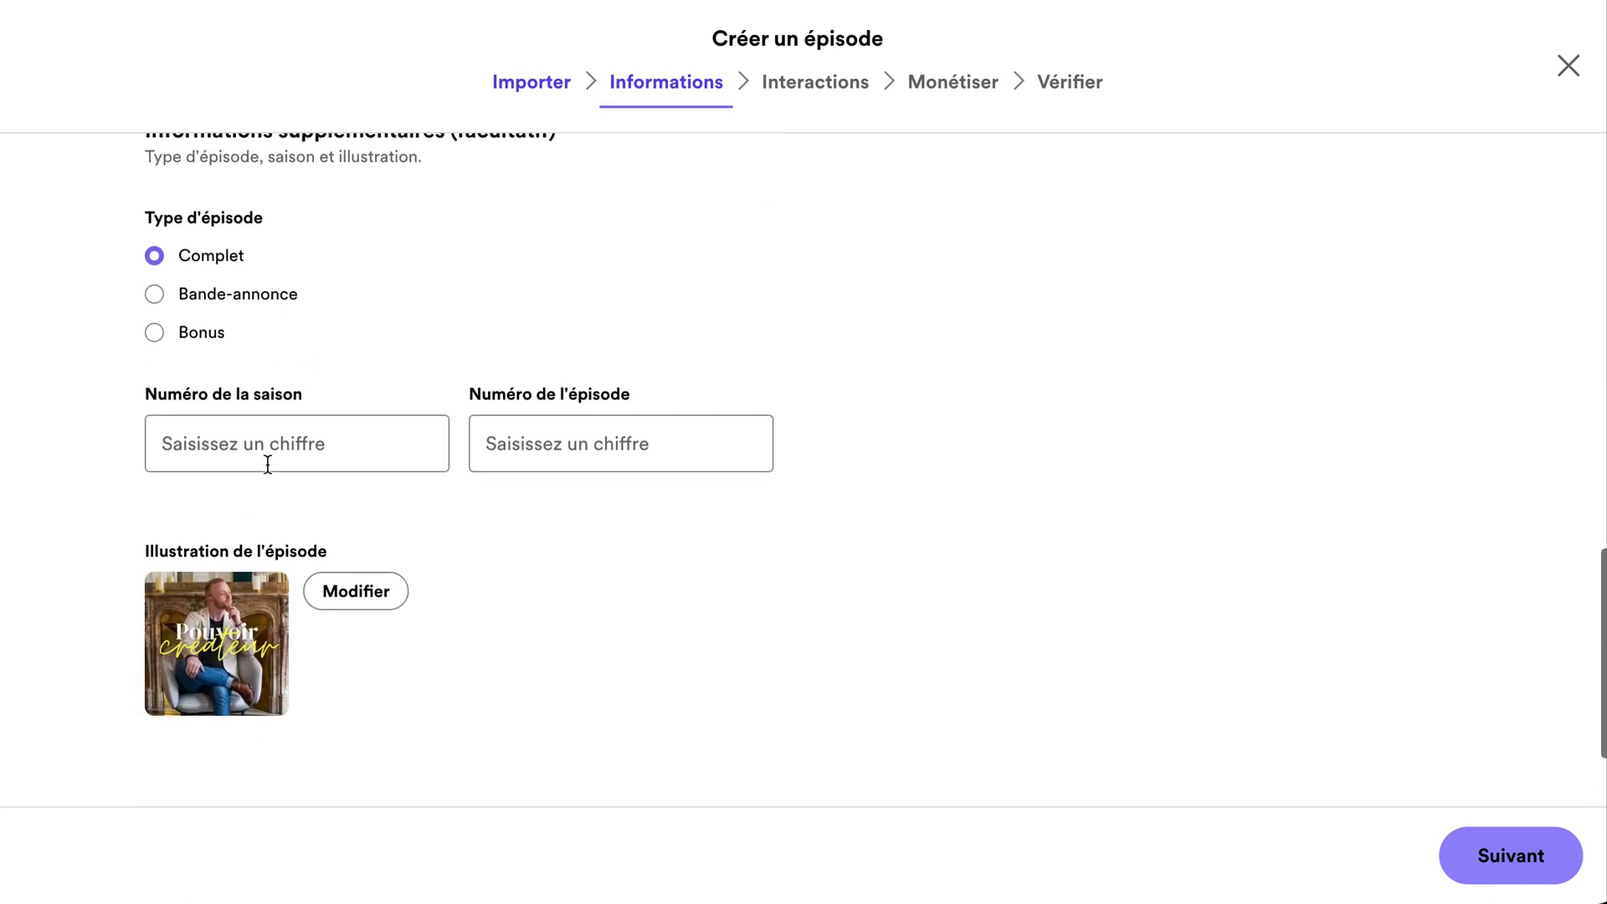
pyautogui.click(556, 436)
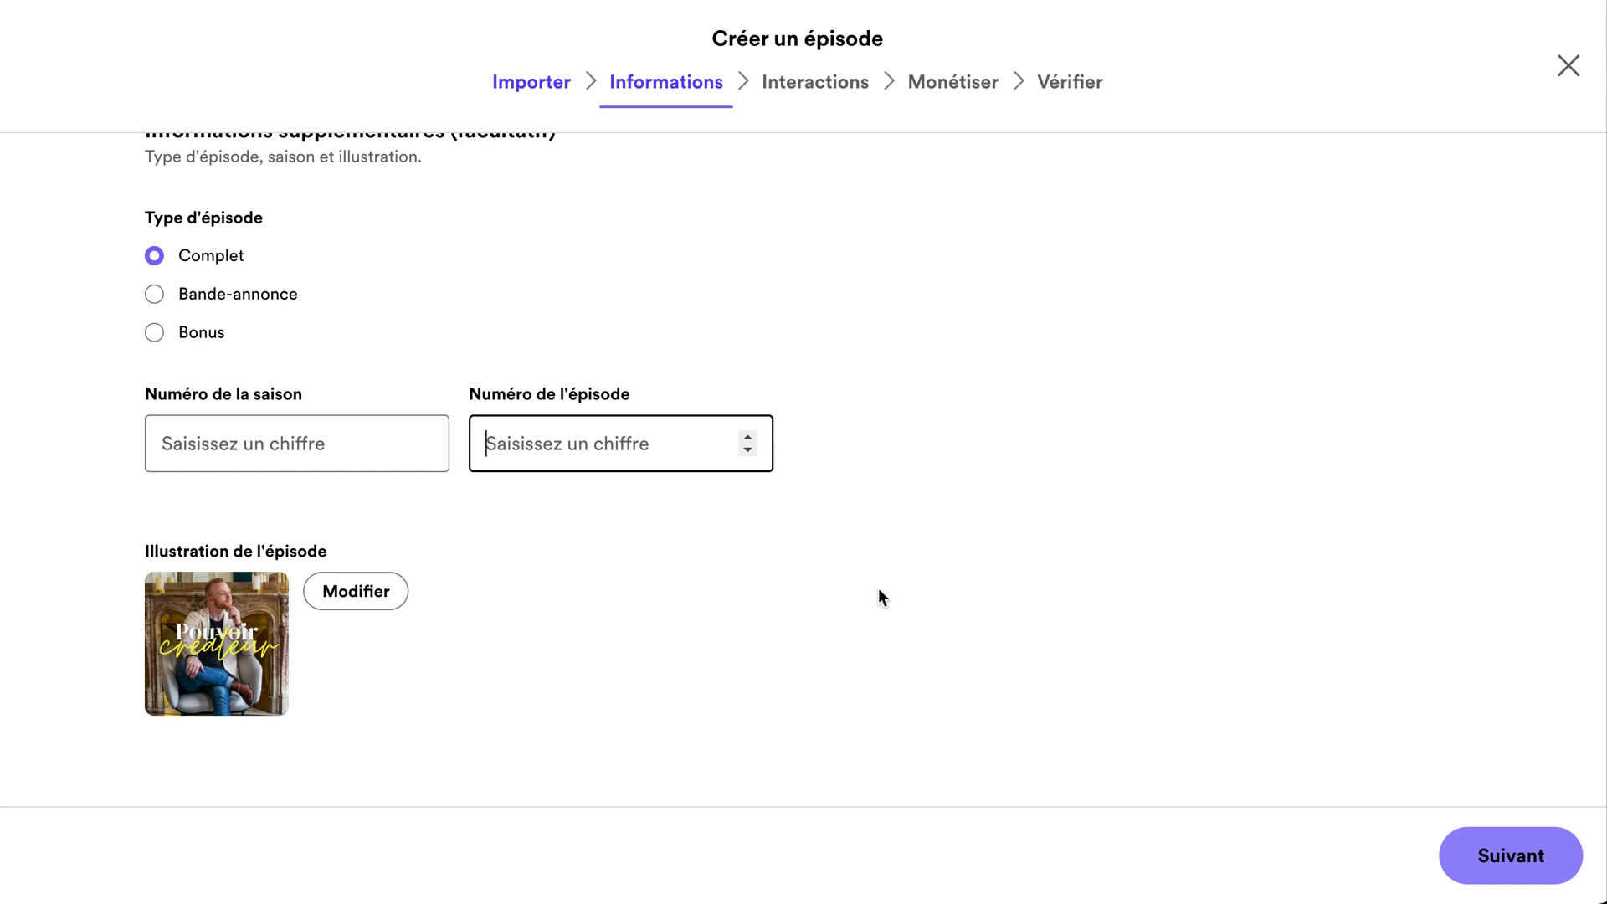
# - Set the scheduled publication date to 17/11/2023
pyautogui.scroll(10, 871, 591)
pyautogui.scroll(-10, 870, 593)
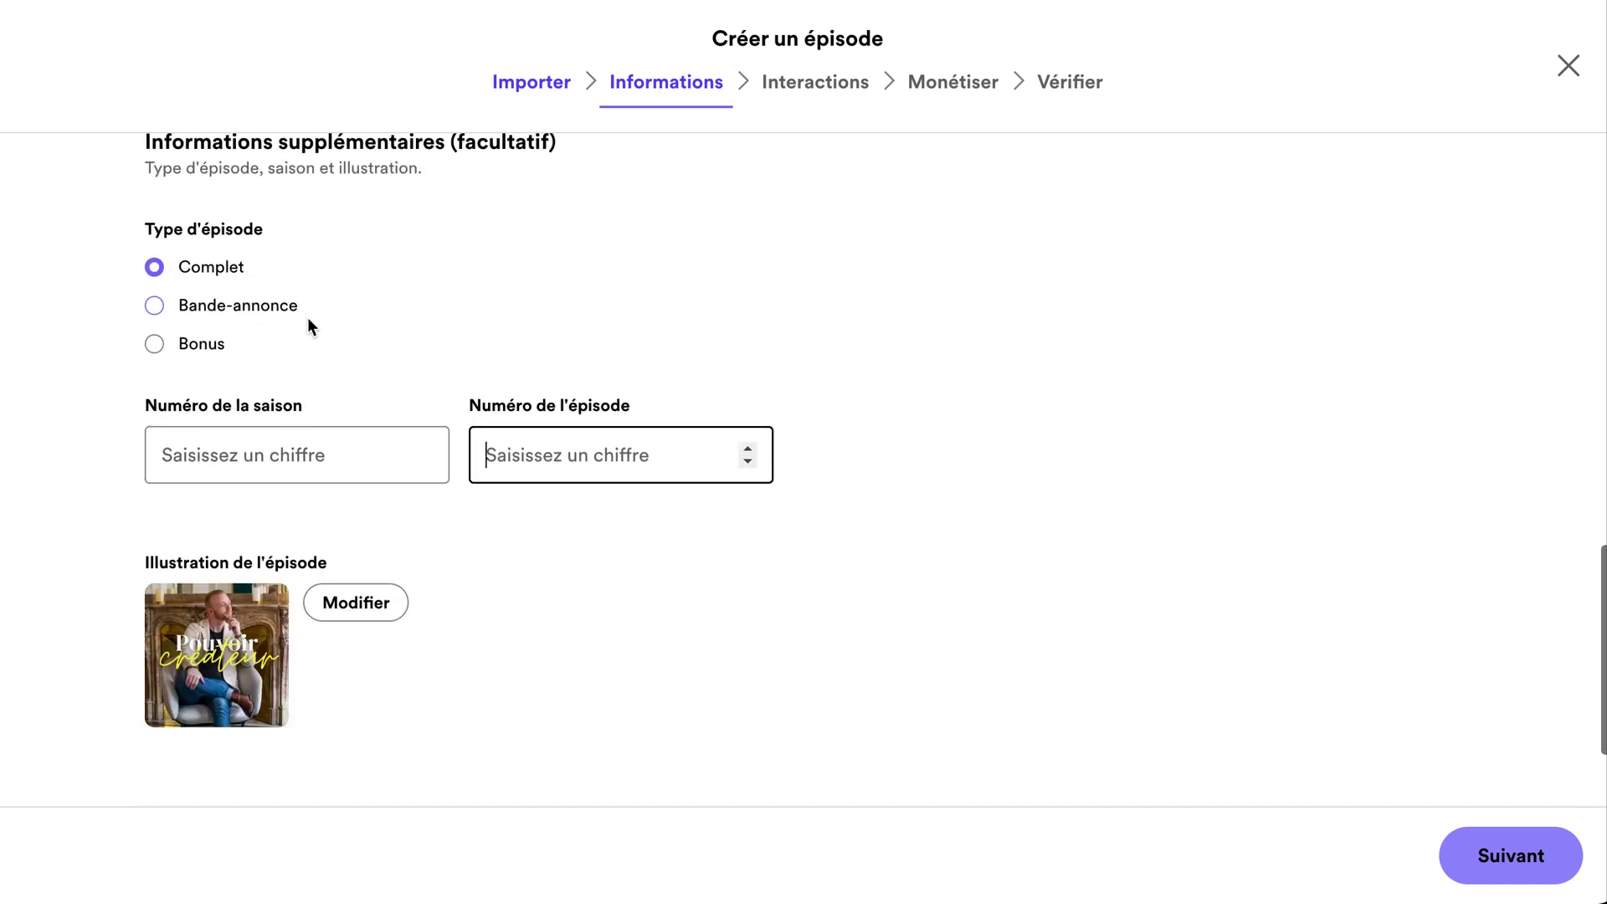
pyautogui.scroll(6, 308, 319)
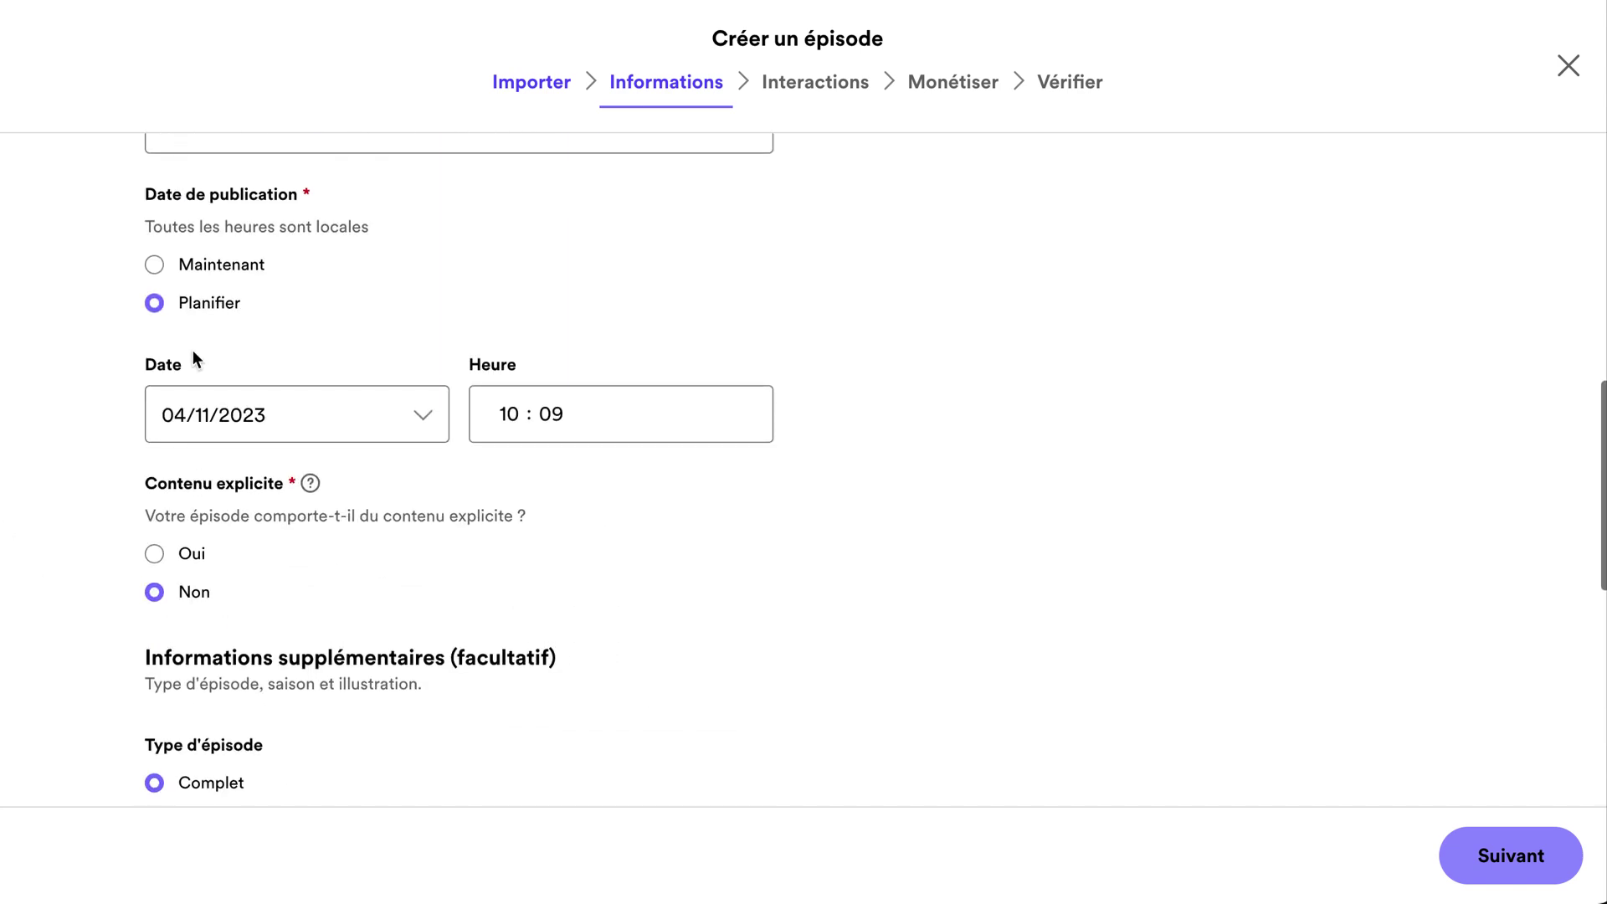
pyautogui.click(363, 427)
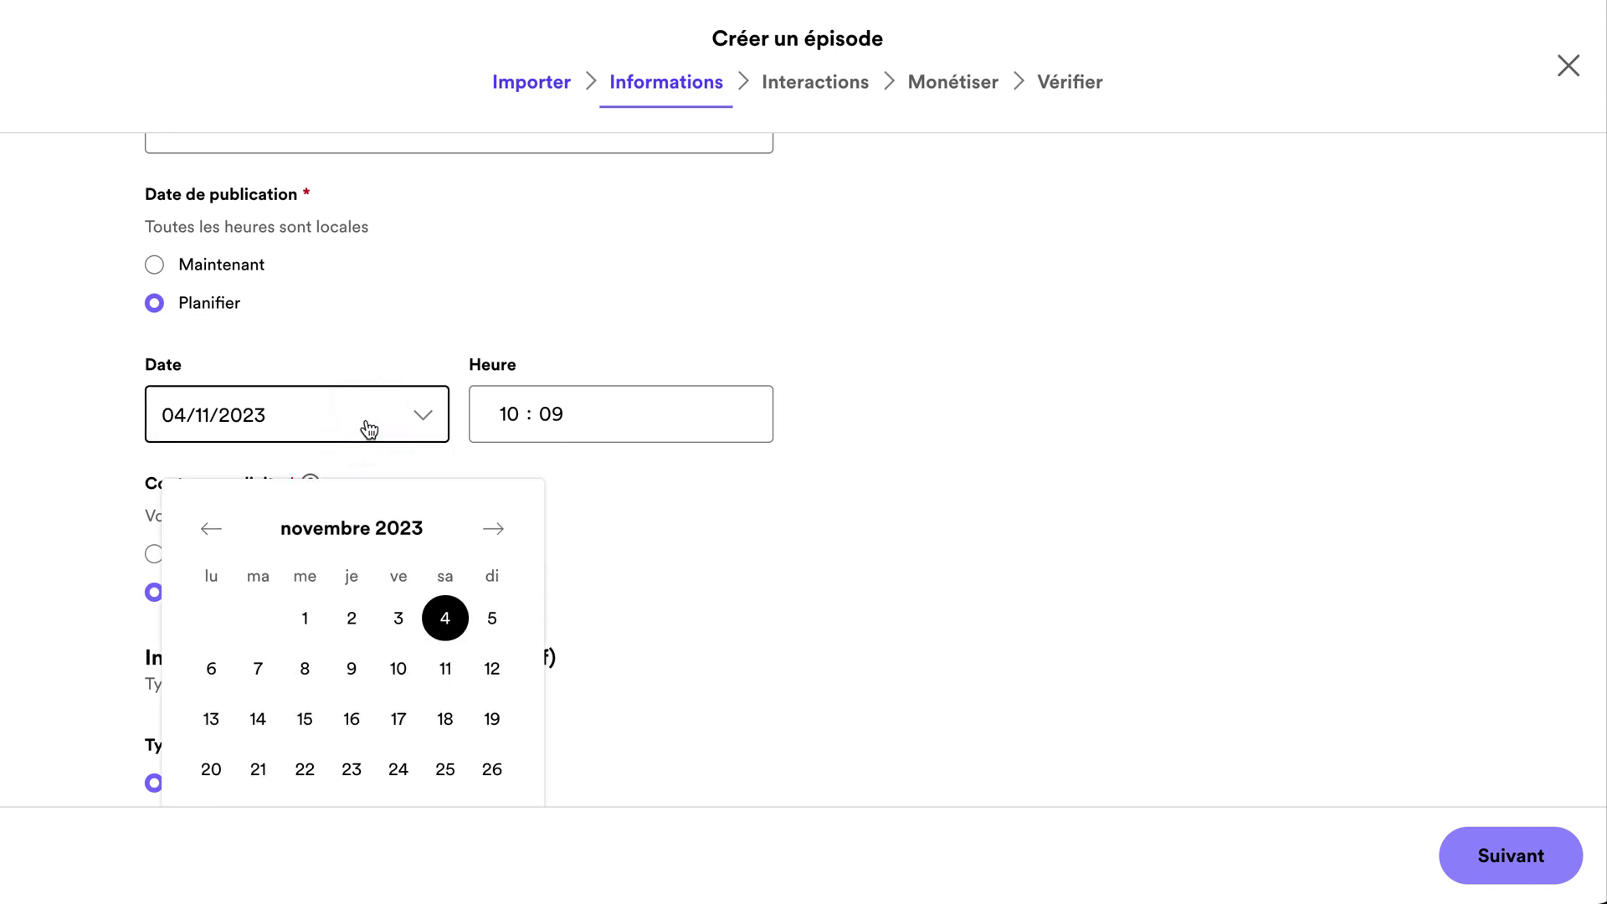
pyautogui.click(393, 717)
pyautogui.scroll(2, 916, 611)
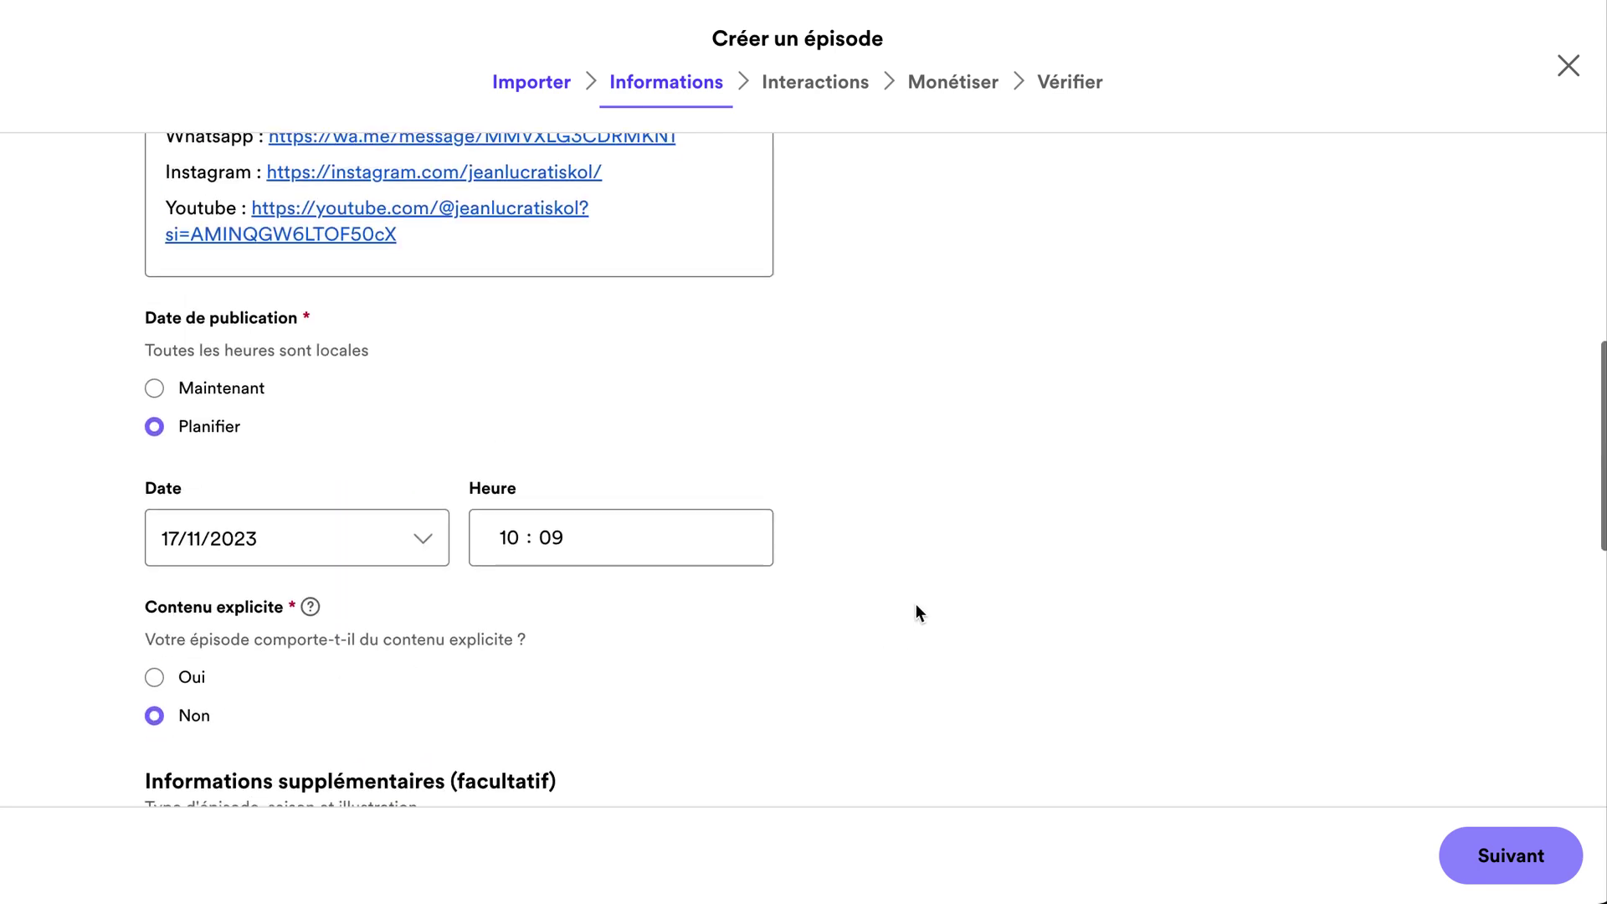
# - Title the episode "gdgdfgdfg" and continue to the Interactions stage
pyautogui.click(1524, 867)
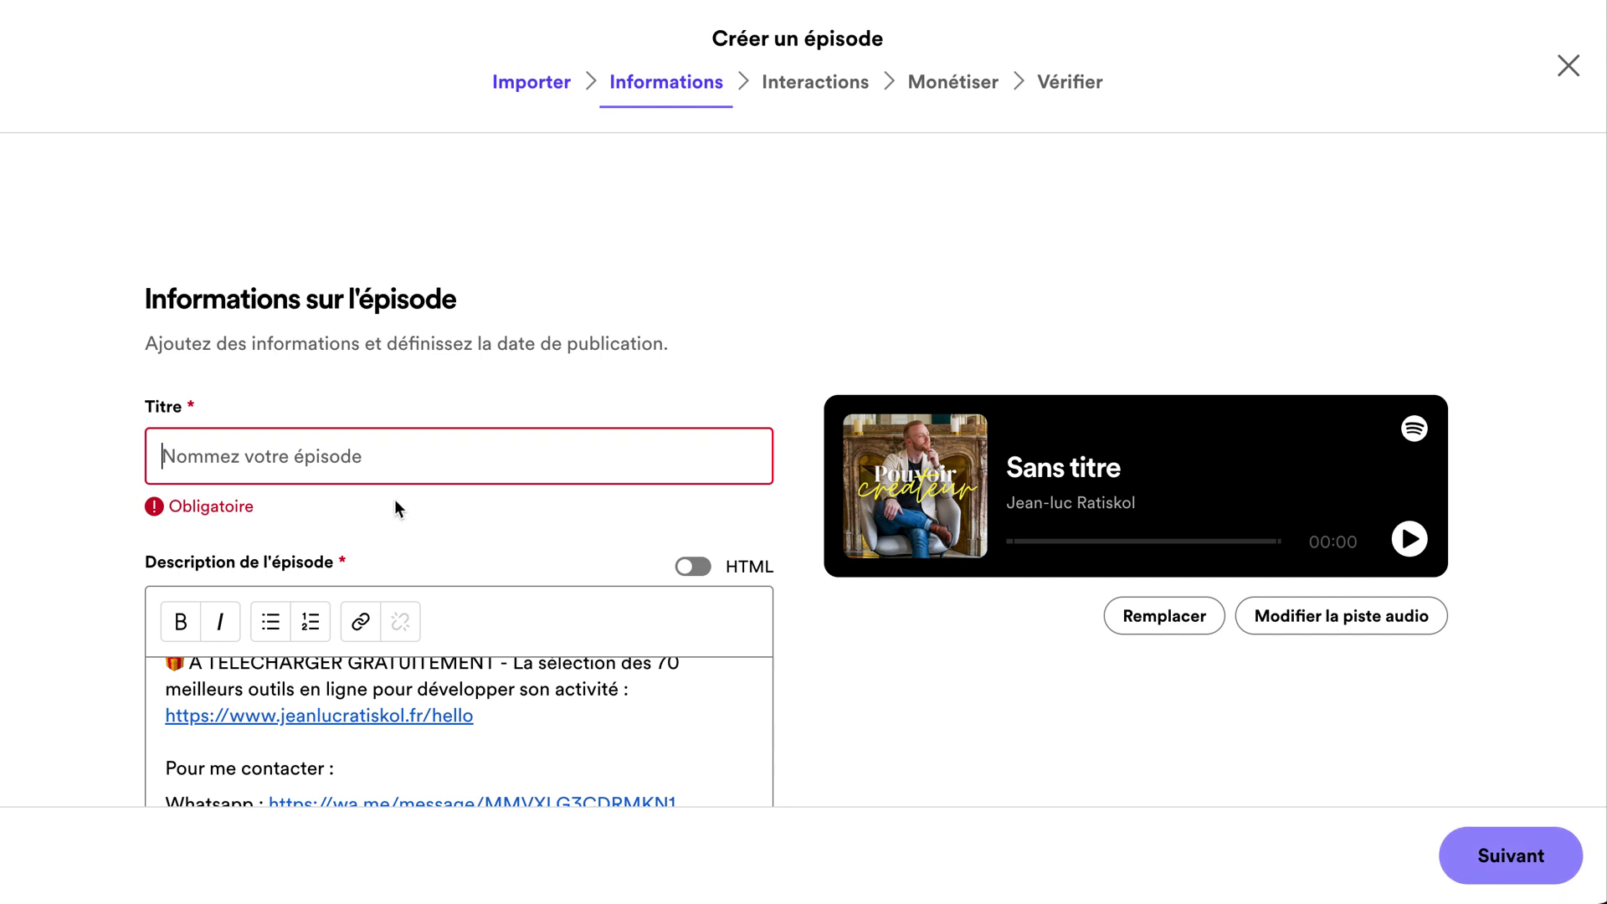
pyautogui.write('gdgdfgdfg')
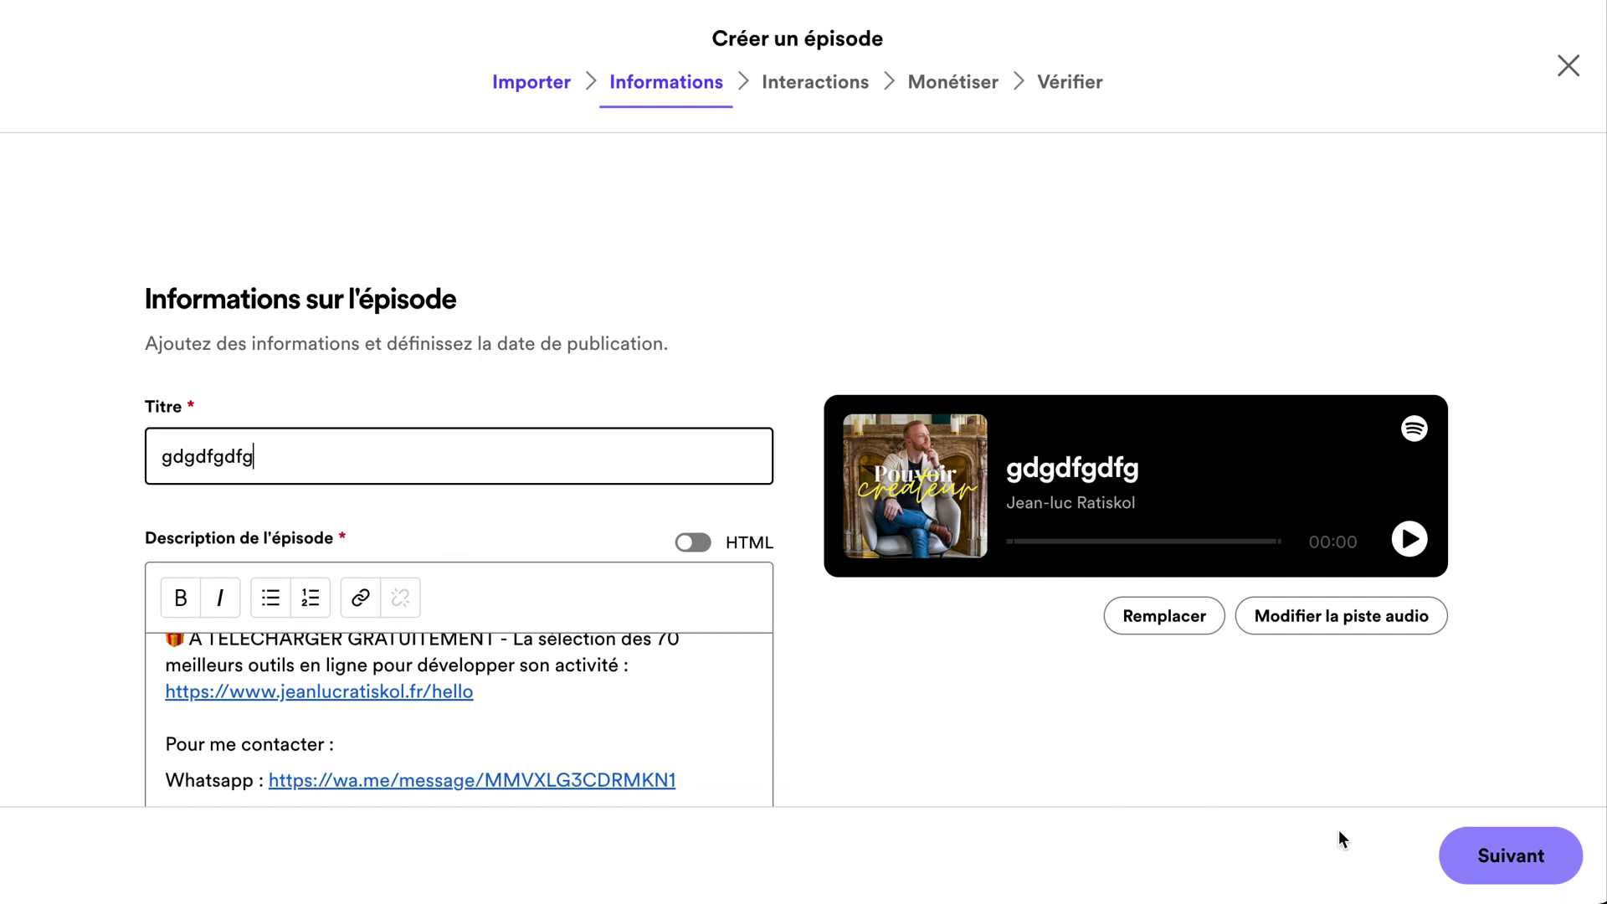
pyautogui.click(1537, 854)
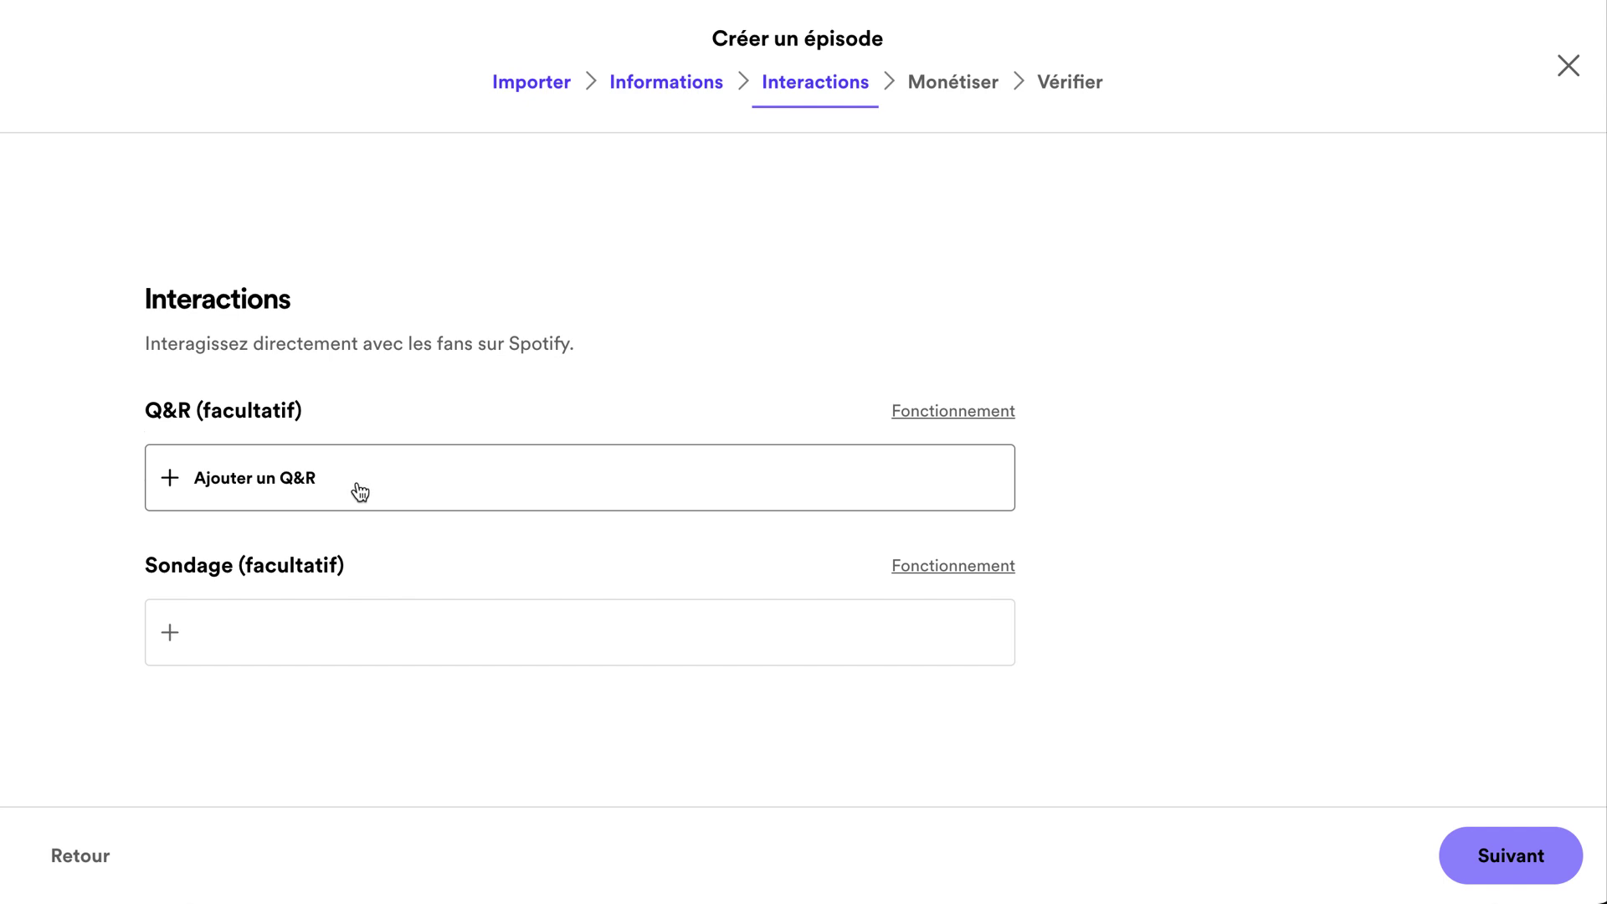
# - Look through the new poll form and the Q&R question form, cancelling both without adding anything
pyautogui.click(306, 636)
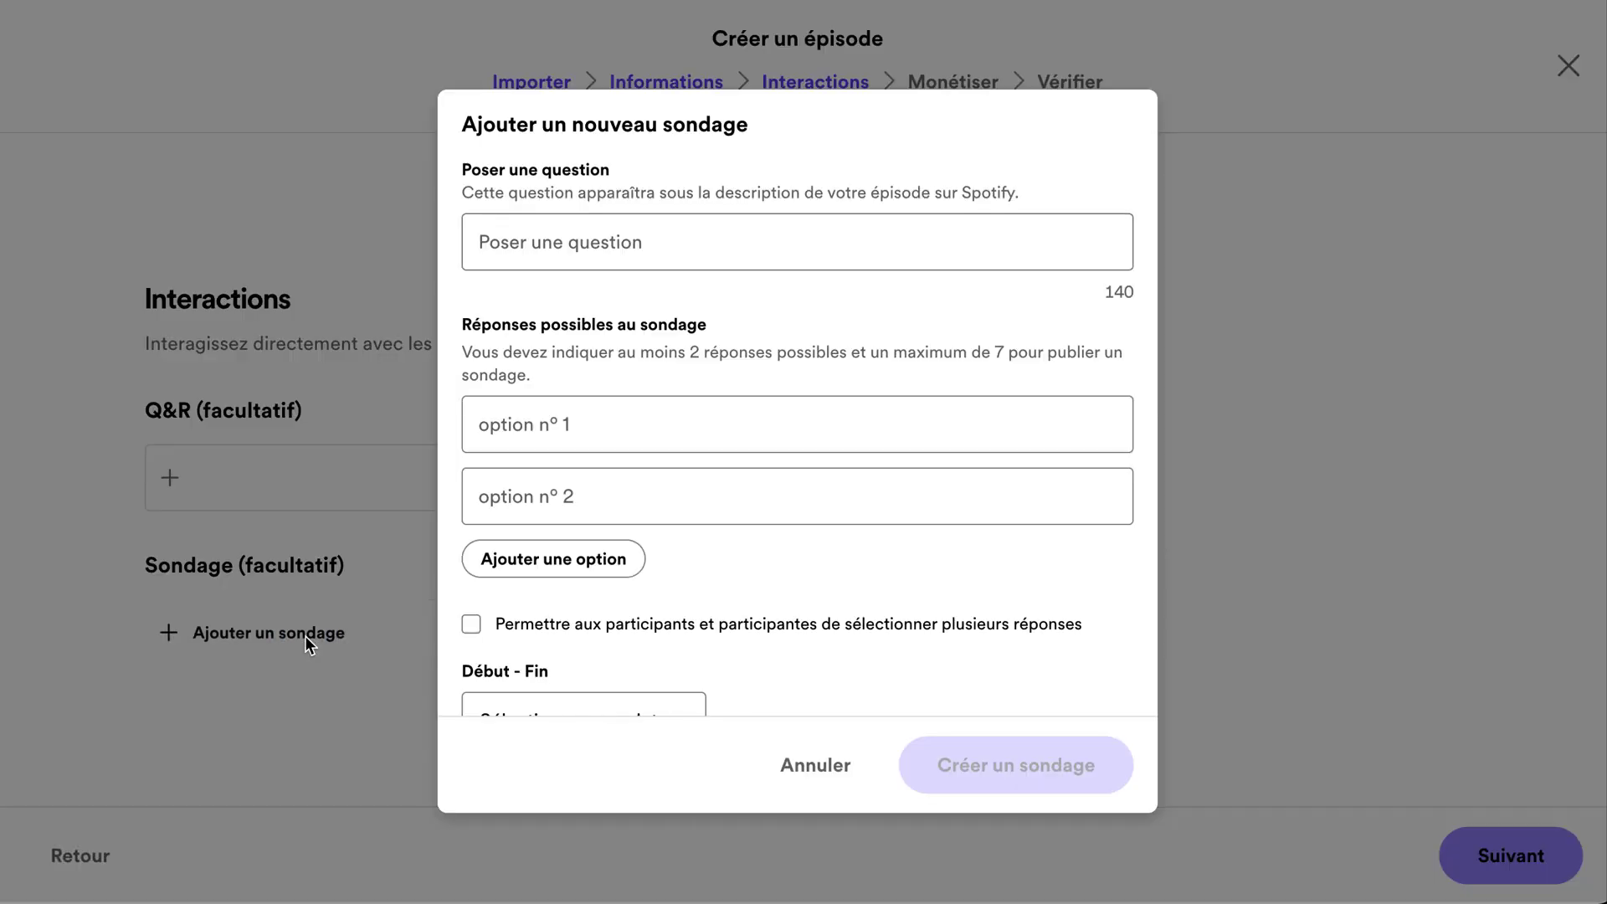
pyautogui.scroll(-2, 620, 601)
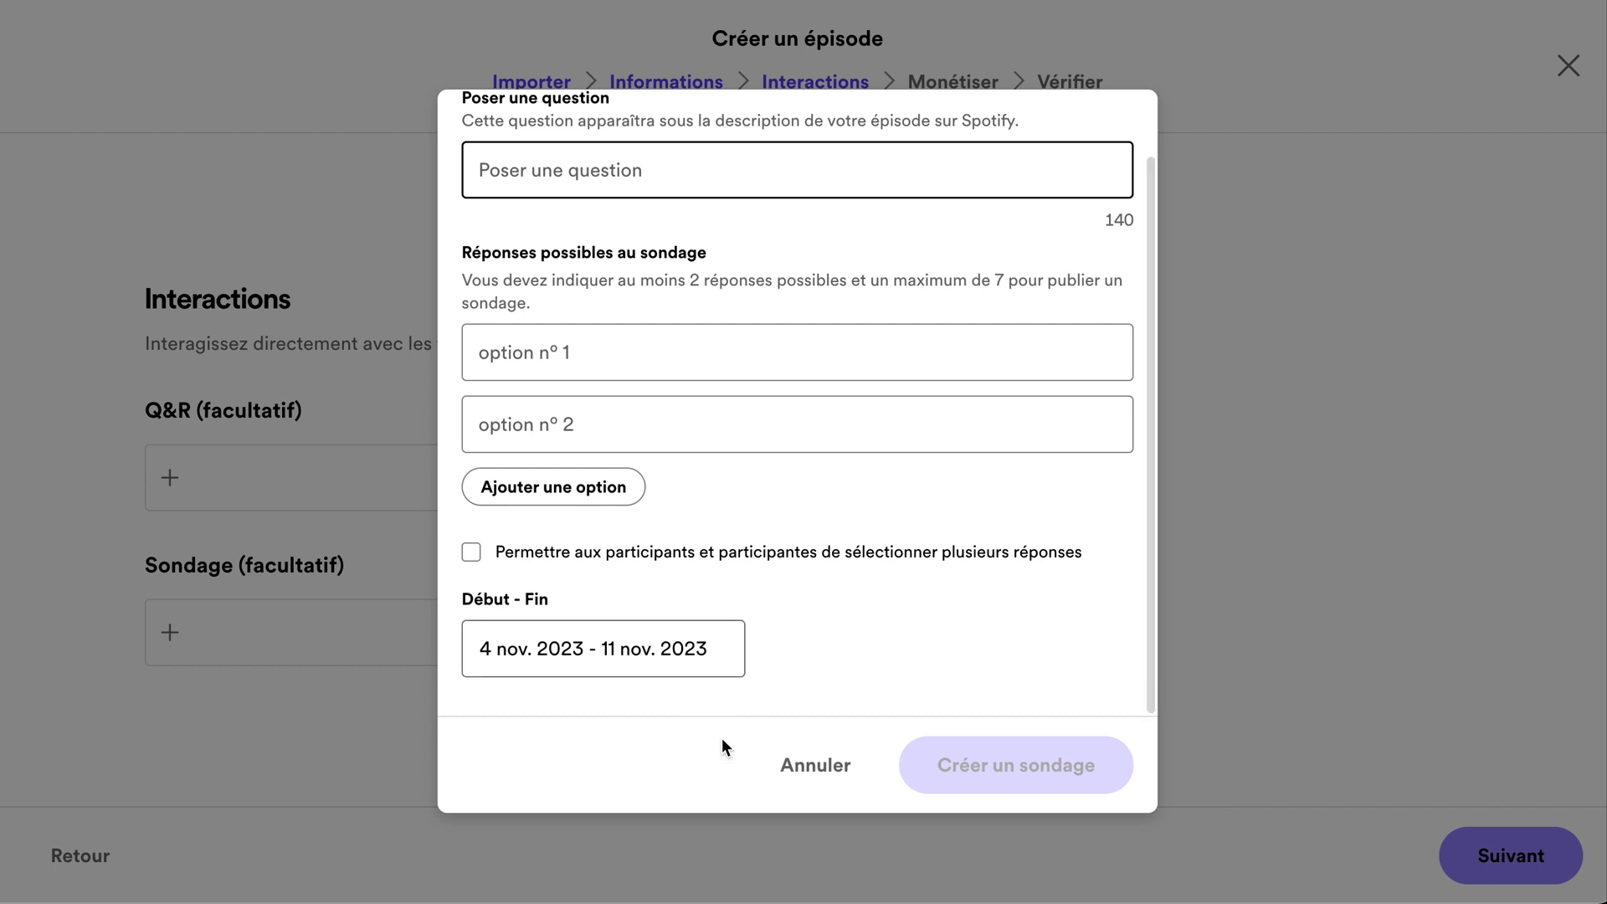
pyautogui.click(815, 766)
pyautogui.click(626, 478)
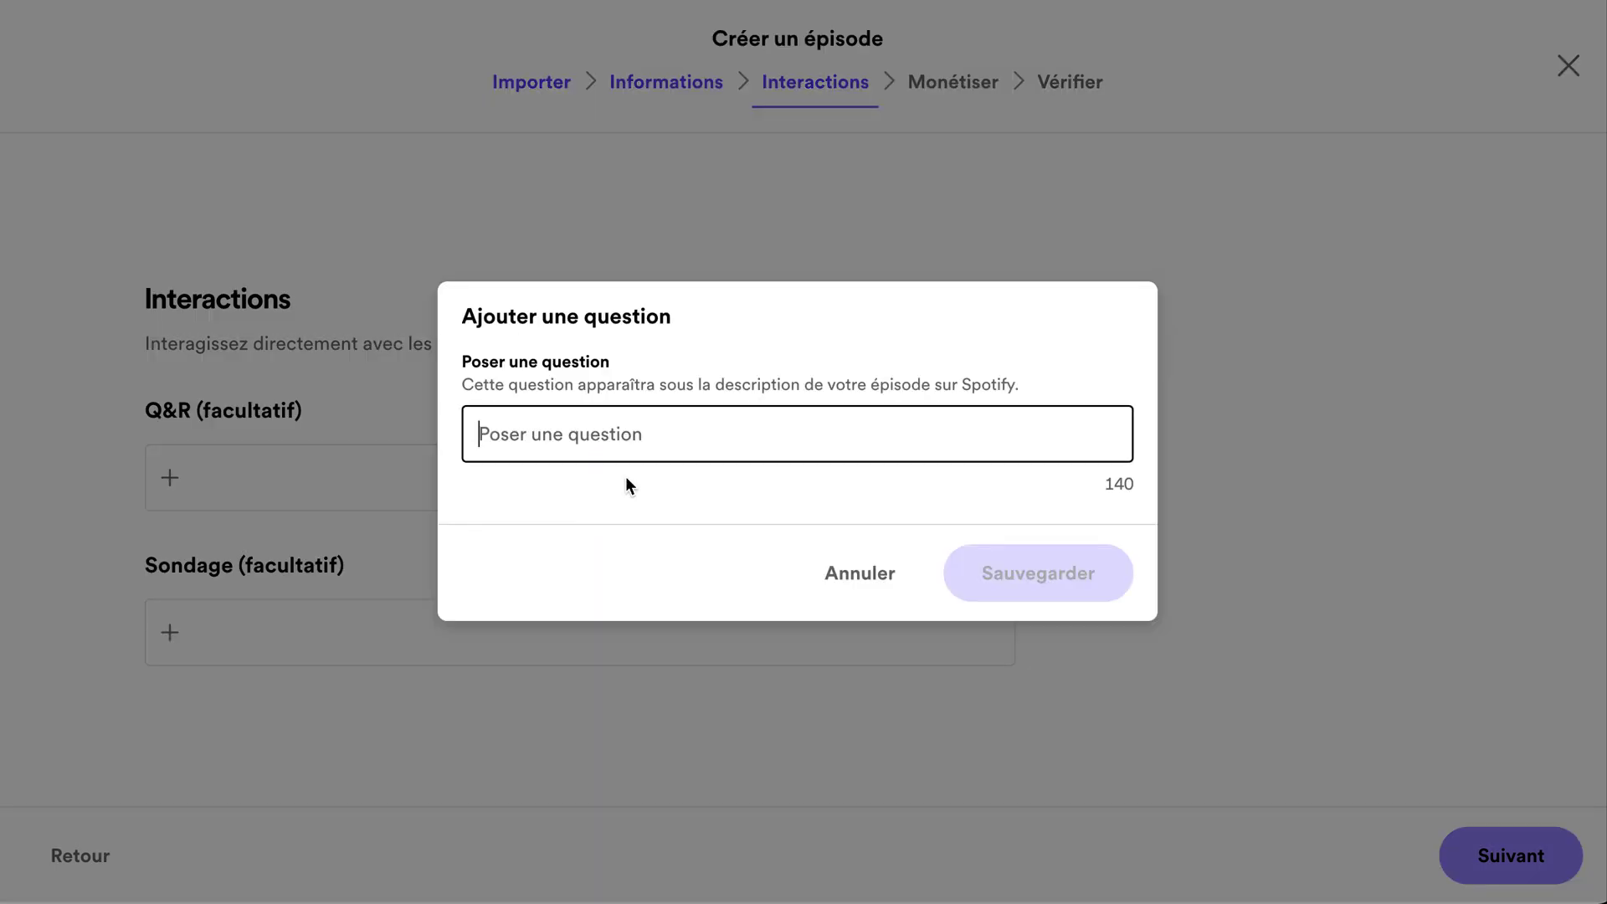
pyautogui.click(844, 576)
pyautogui.scroll(-1, 1251, 654)
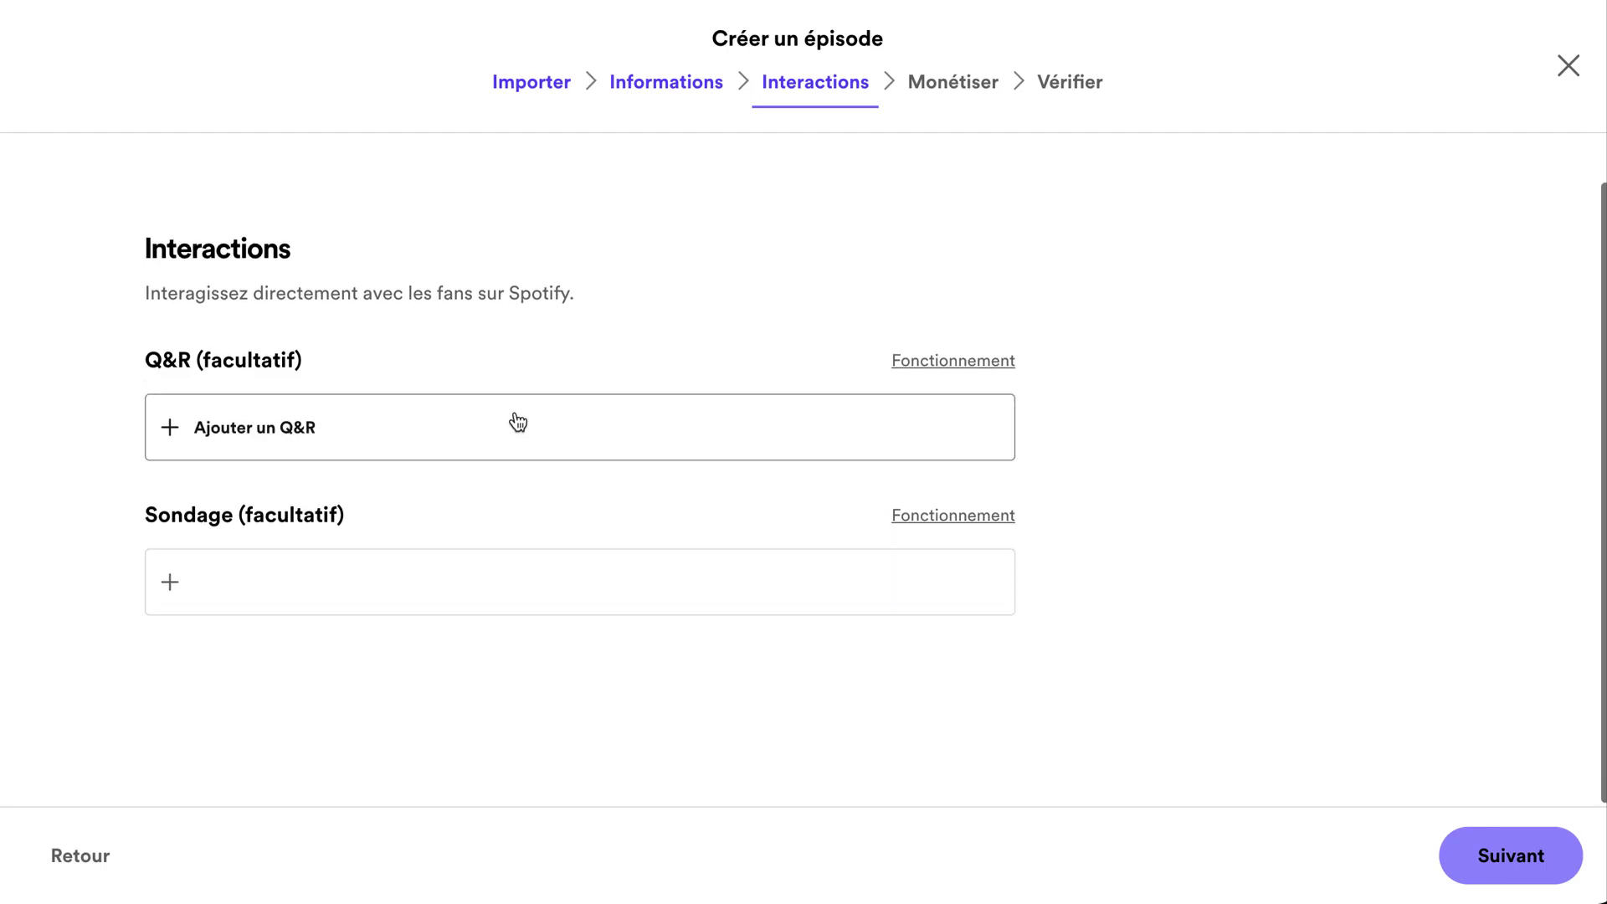
pyautogui.click(619, 307)
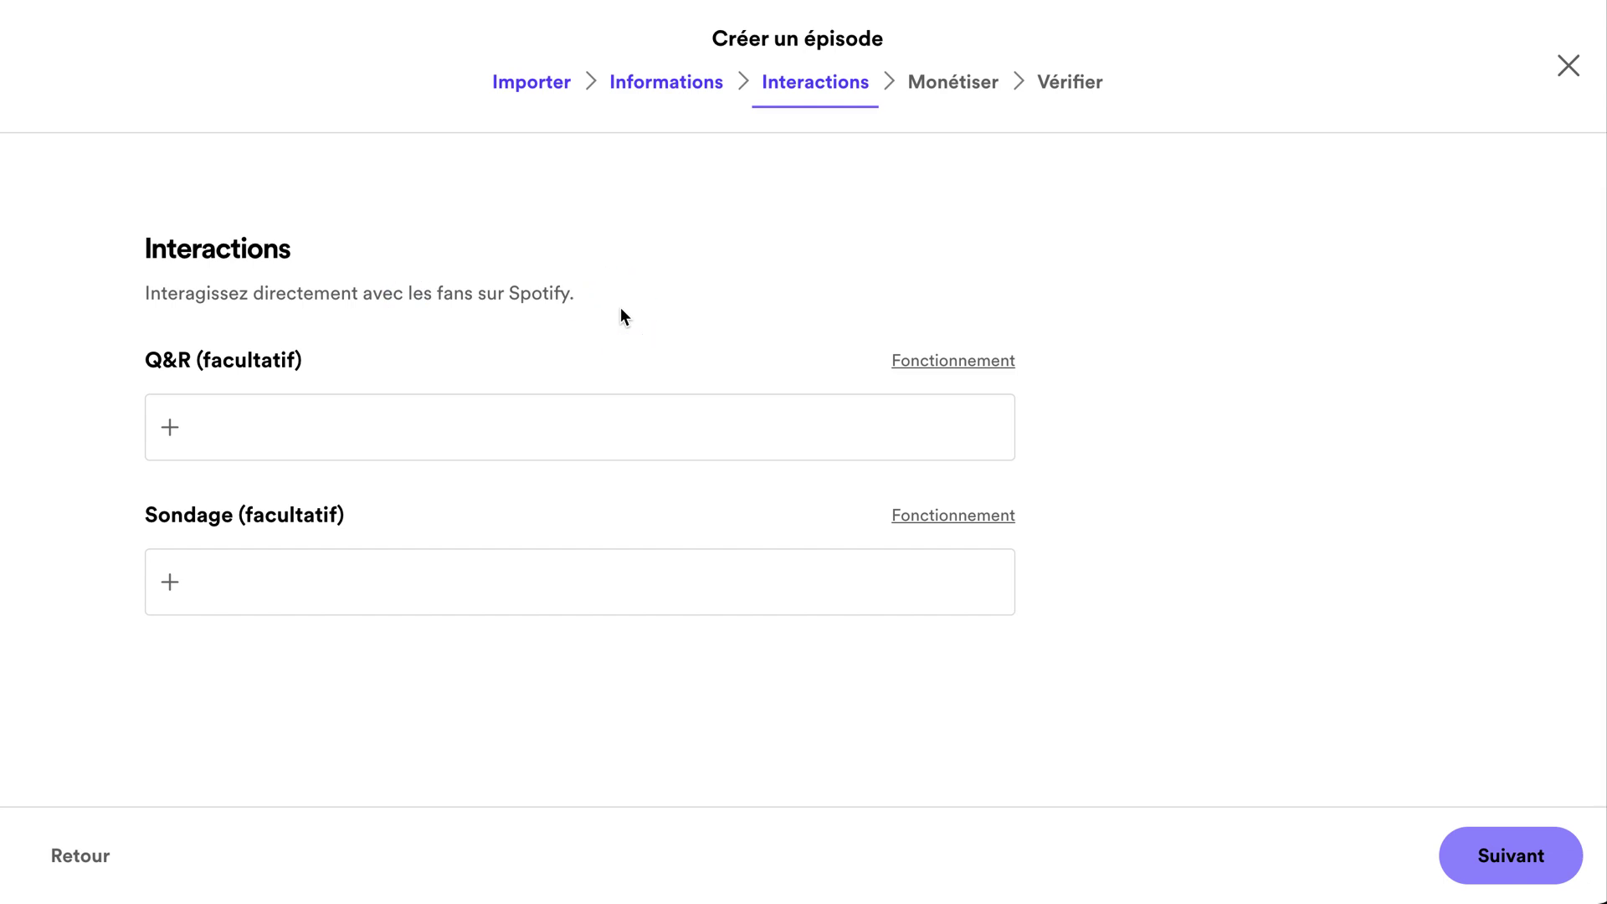
pyautogui.scroll(-1, 1159, 607)
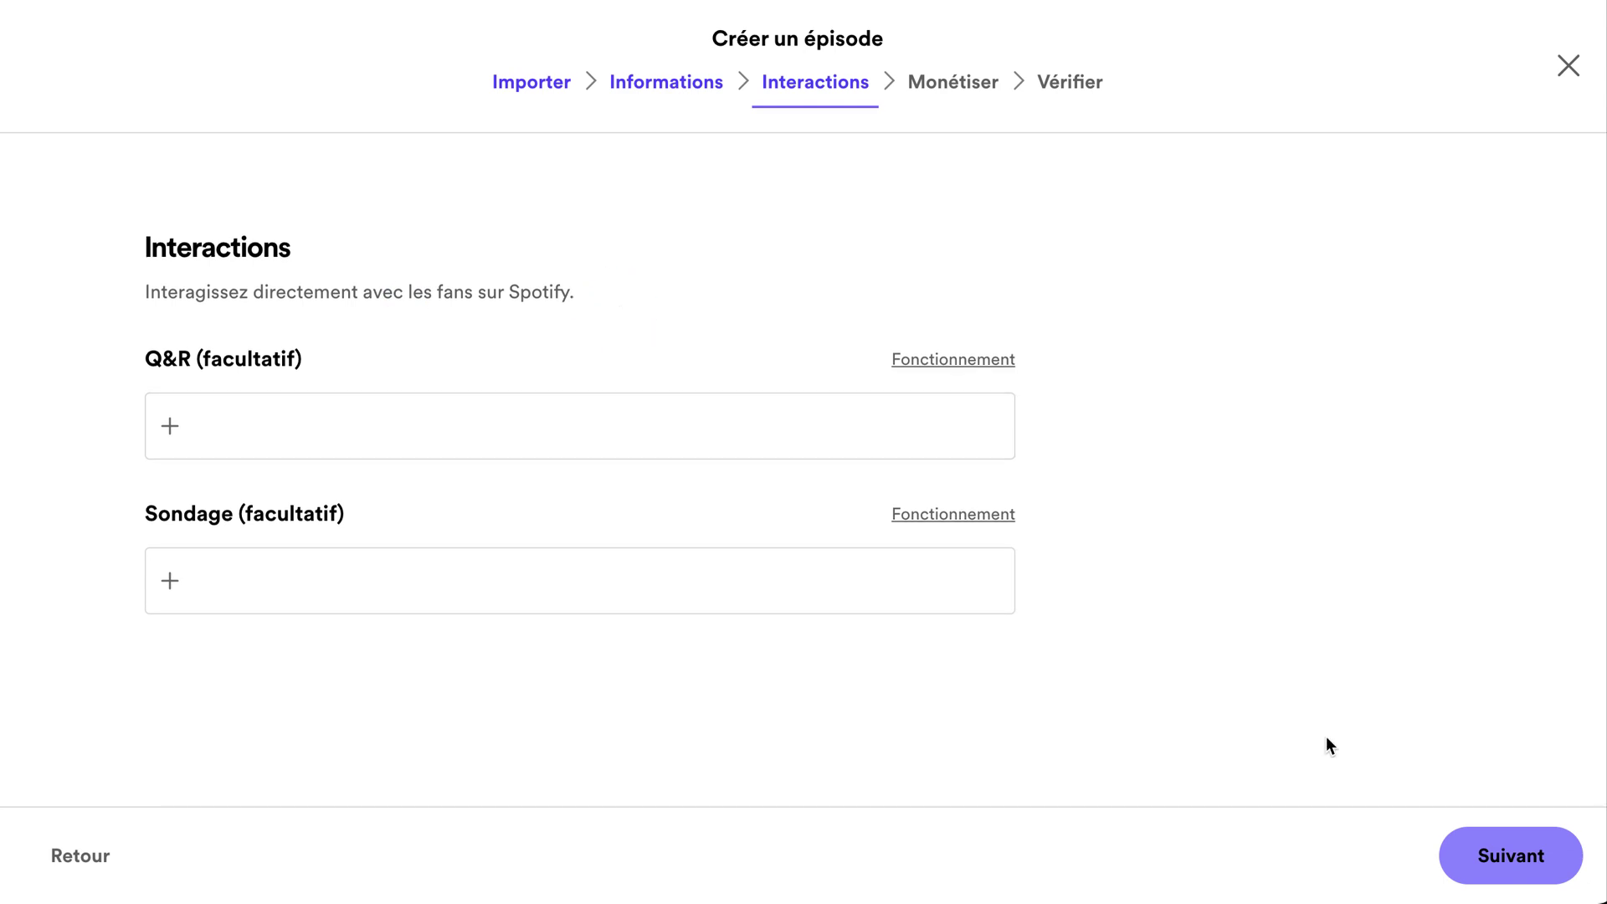
# - Advance past Monétiser with the audience left as Tout le monde, and review the publication date and full description under Vérifier
pyautogui.click(1515, 870)
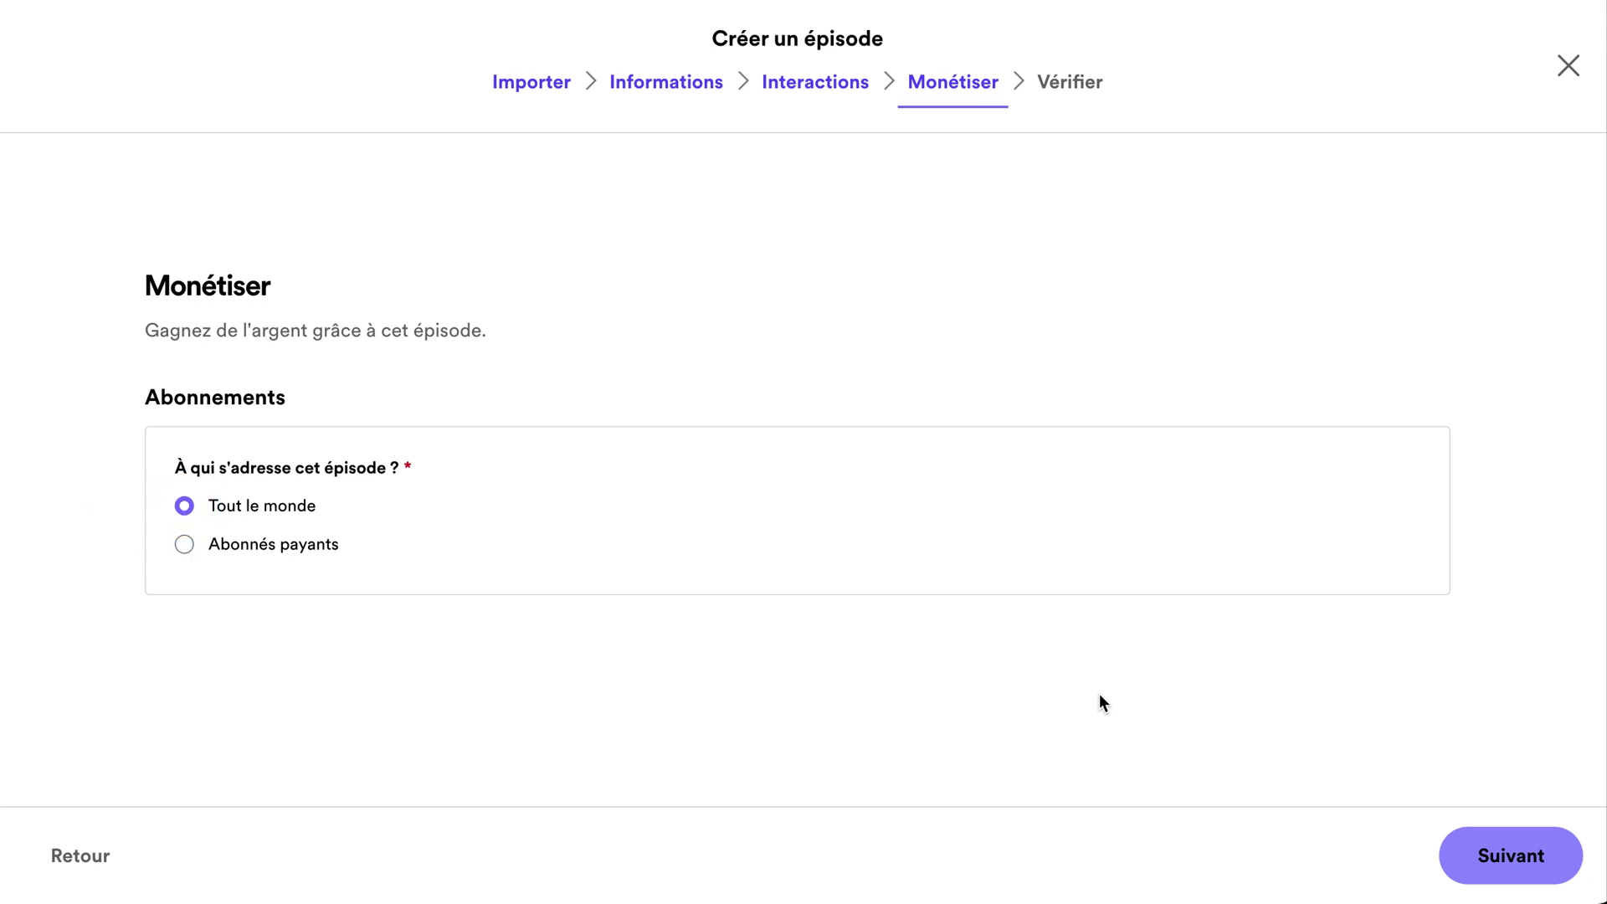
pyautogui.click(1481, 847)
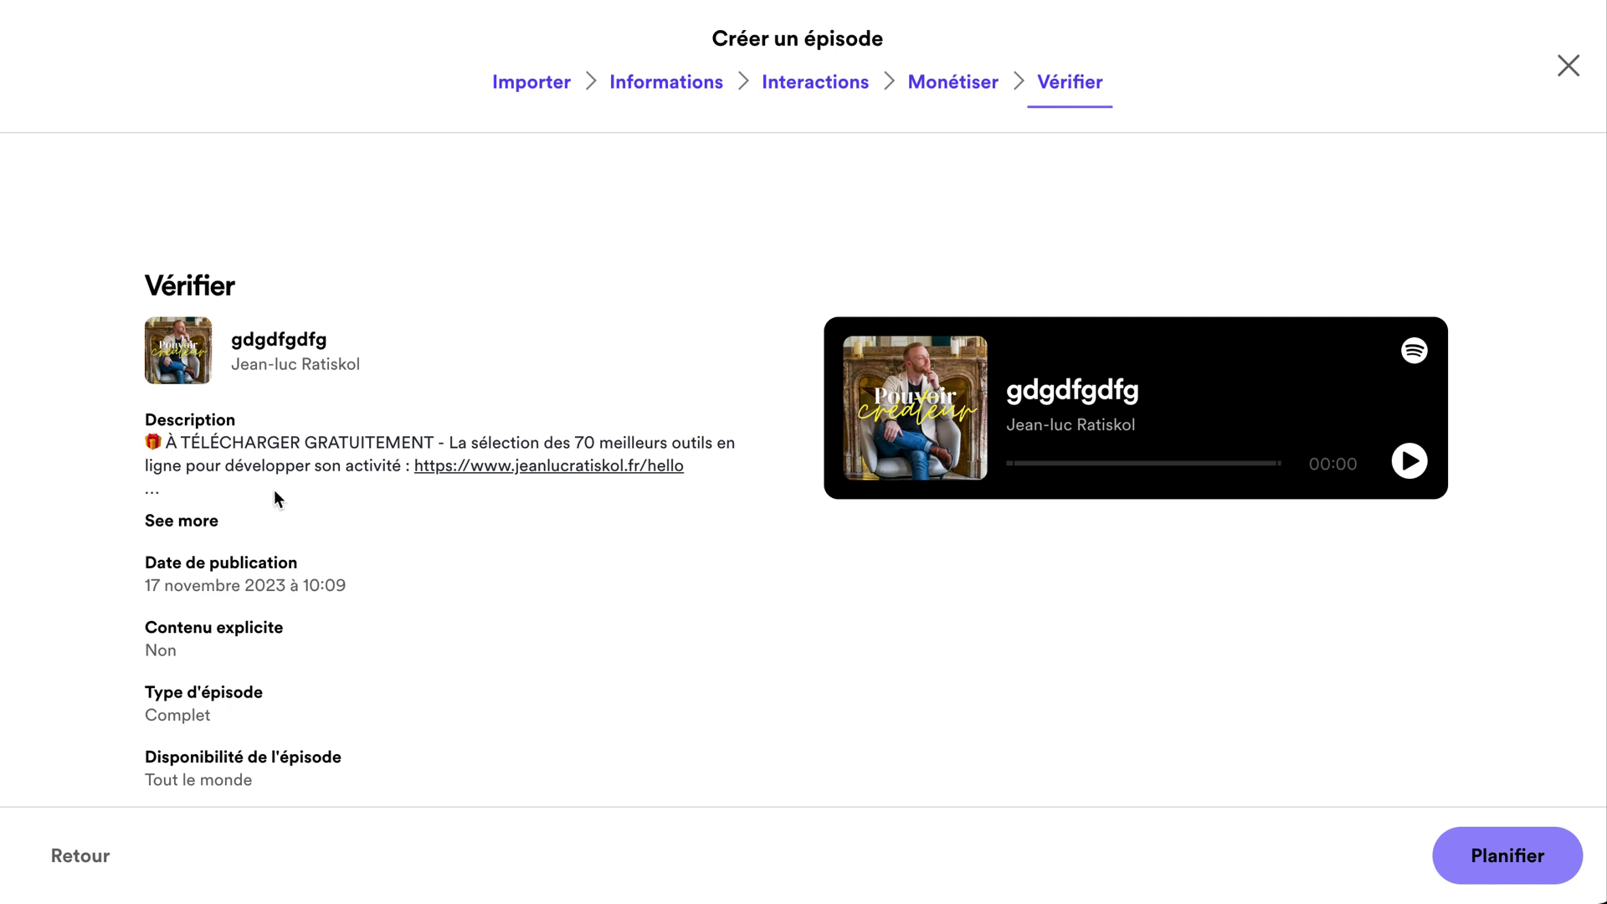
pyautogui.scroll(-2, 214, 599)
pyautogui.moveTo(165, 409); pyautogui.dragTo(320, 411)
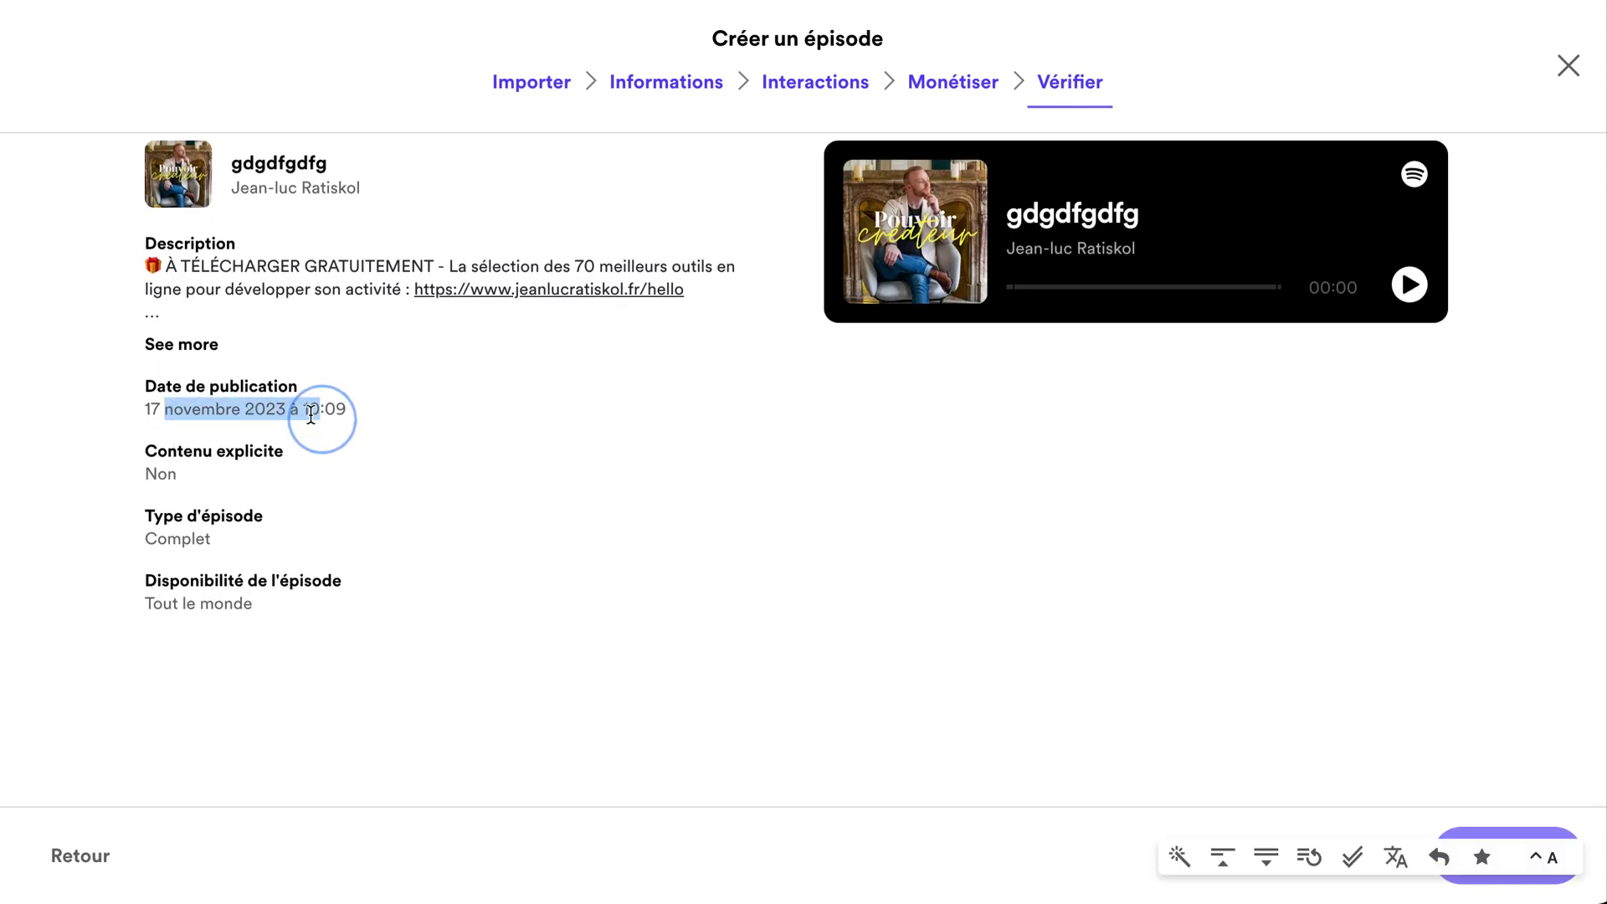
pyautogui.click(205, 347)
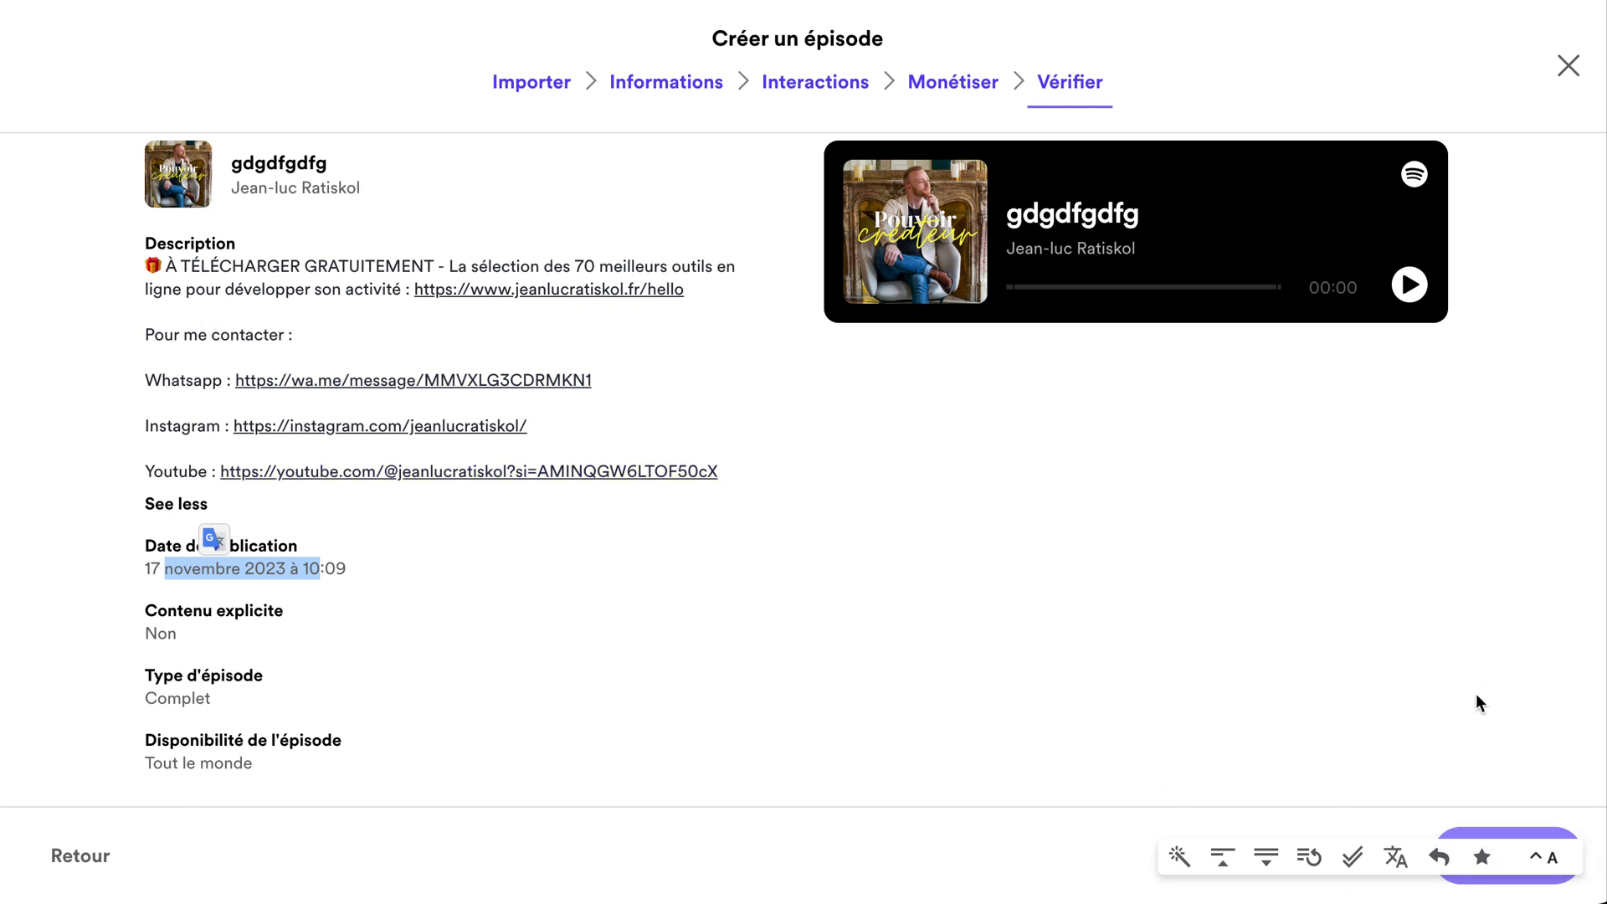
pyautogui.scroll(-2, 1475, 694)
# - Try to schedule the episode, and leave the episode editor by saving it as a draft
pyautogui.click(1543, 858)
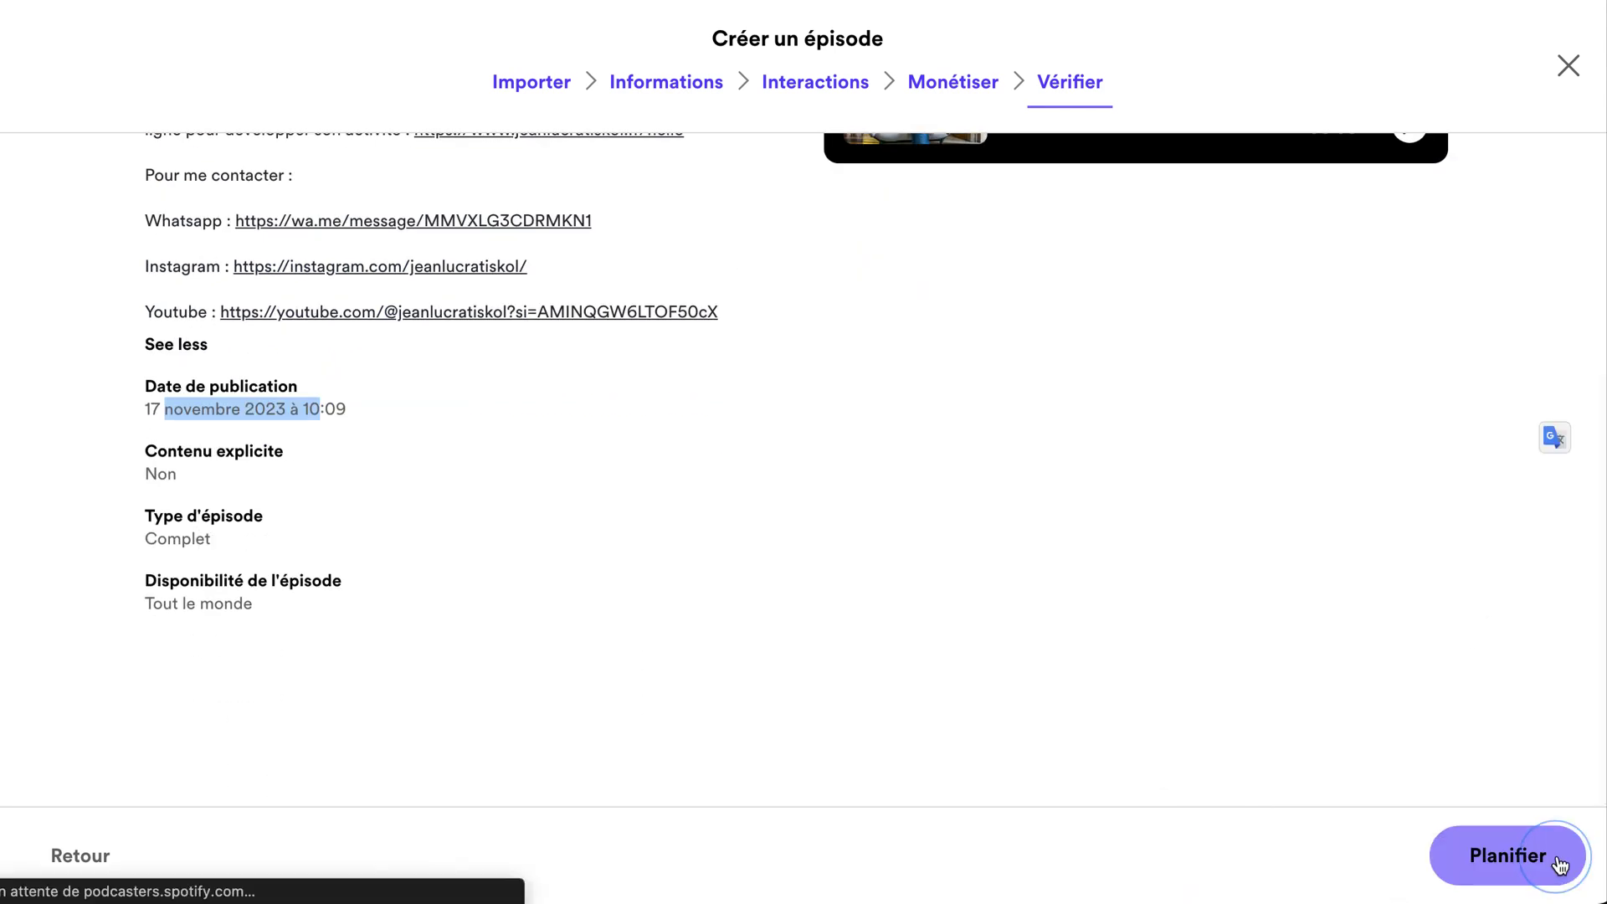
pyautogui.click(1468, 724)
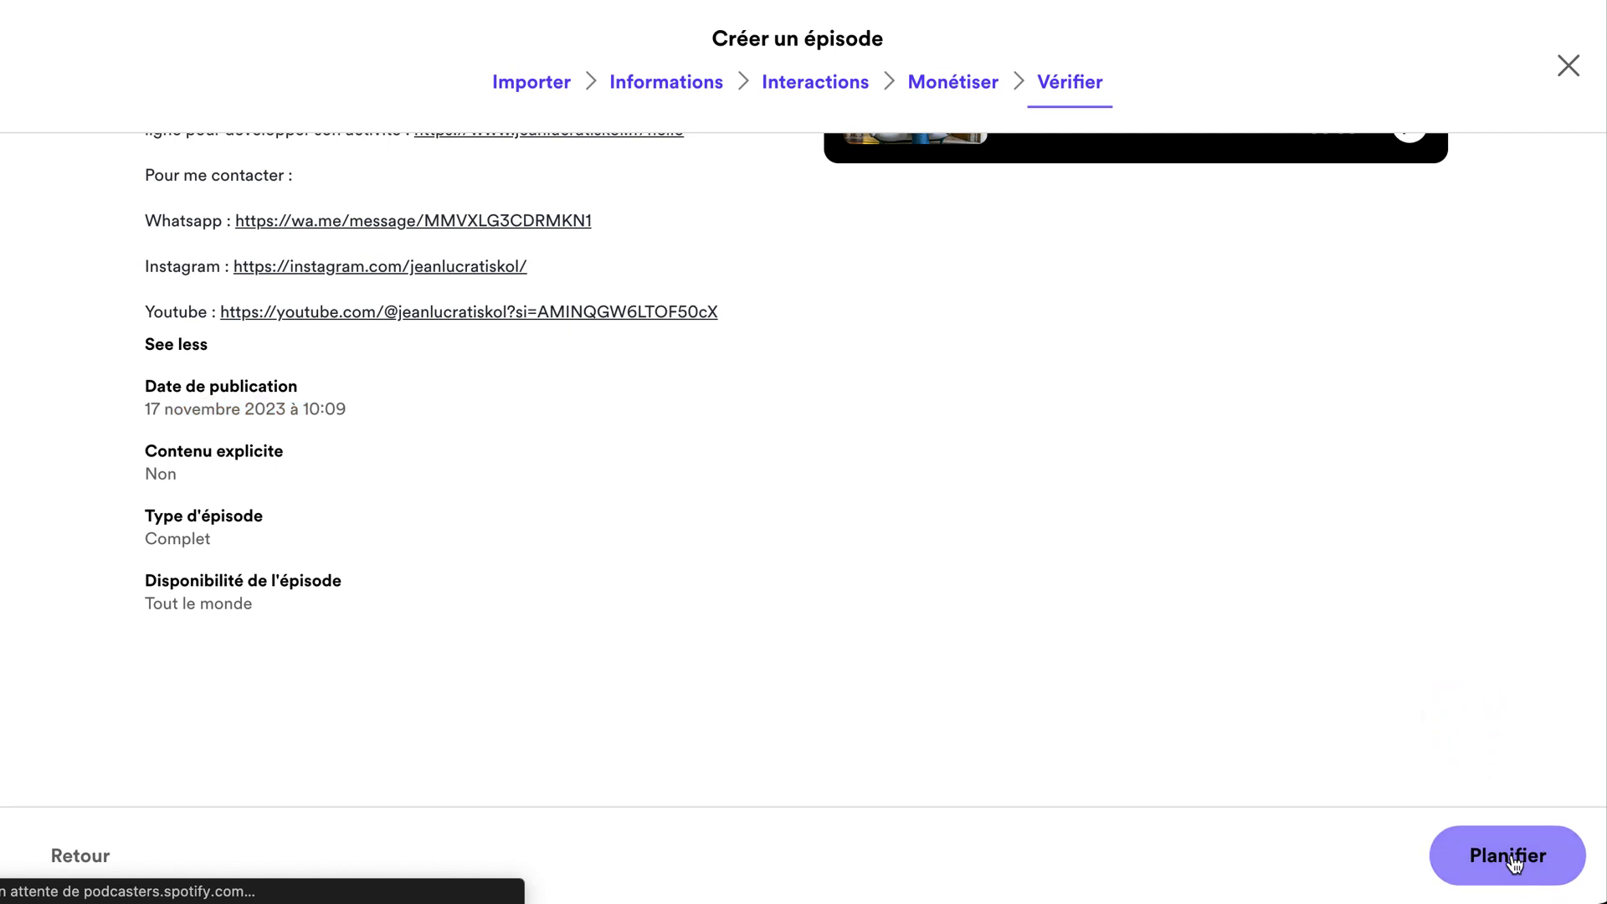
pyautogui.click(1569, 65)
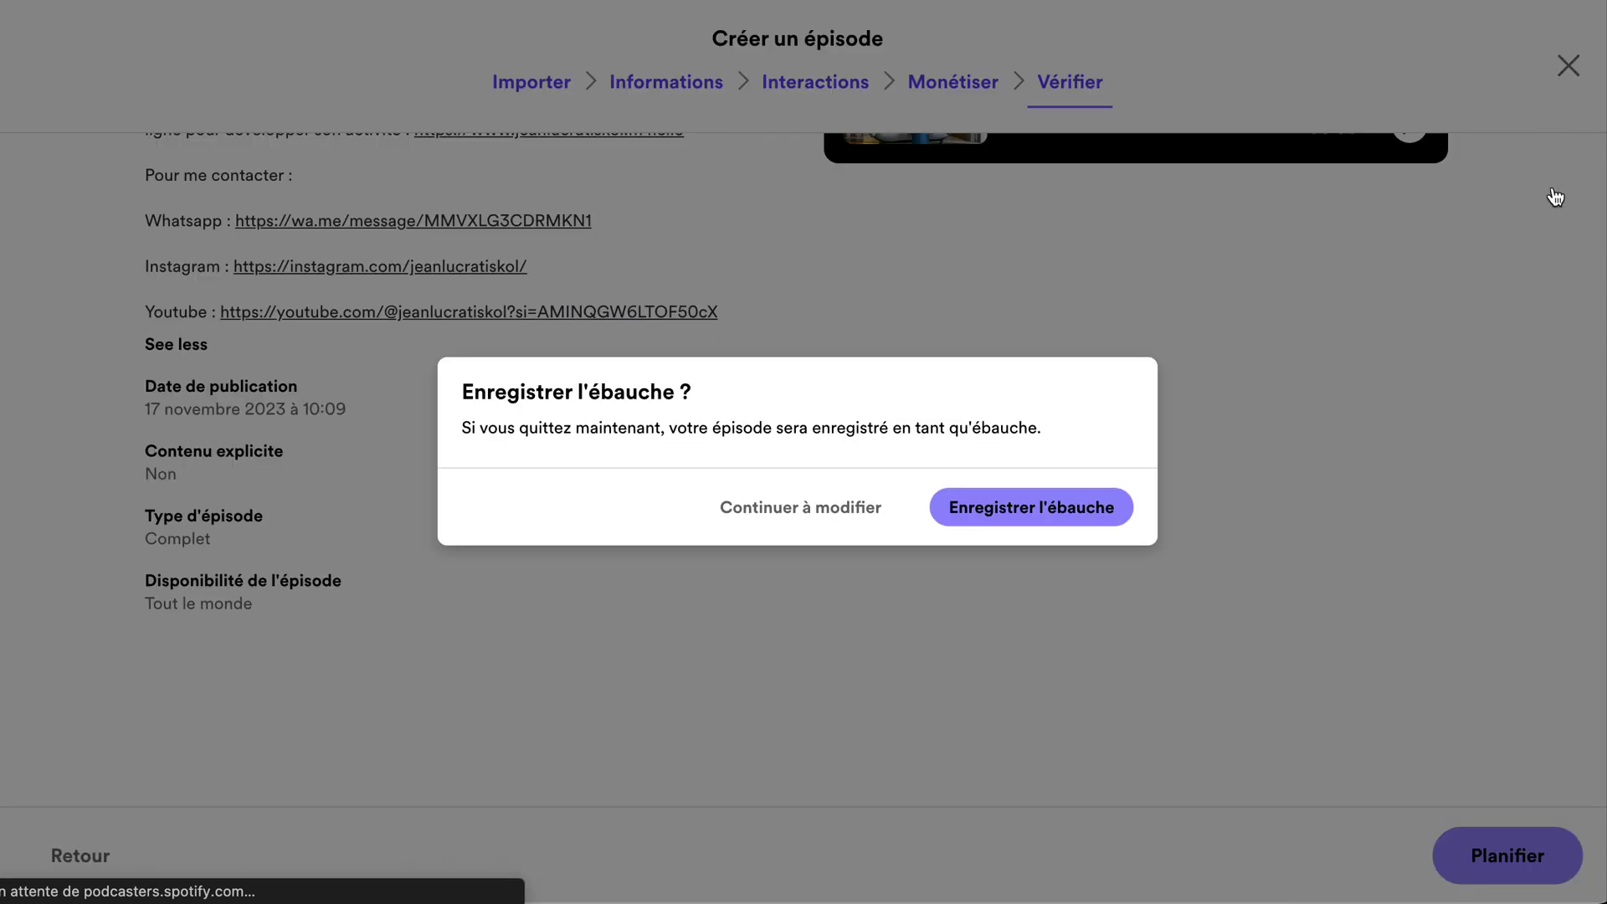
pyautogui.click(1045, 514)
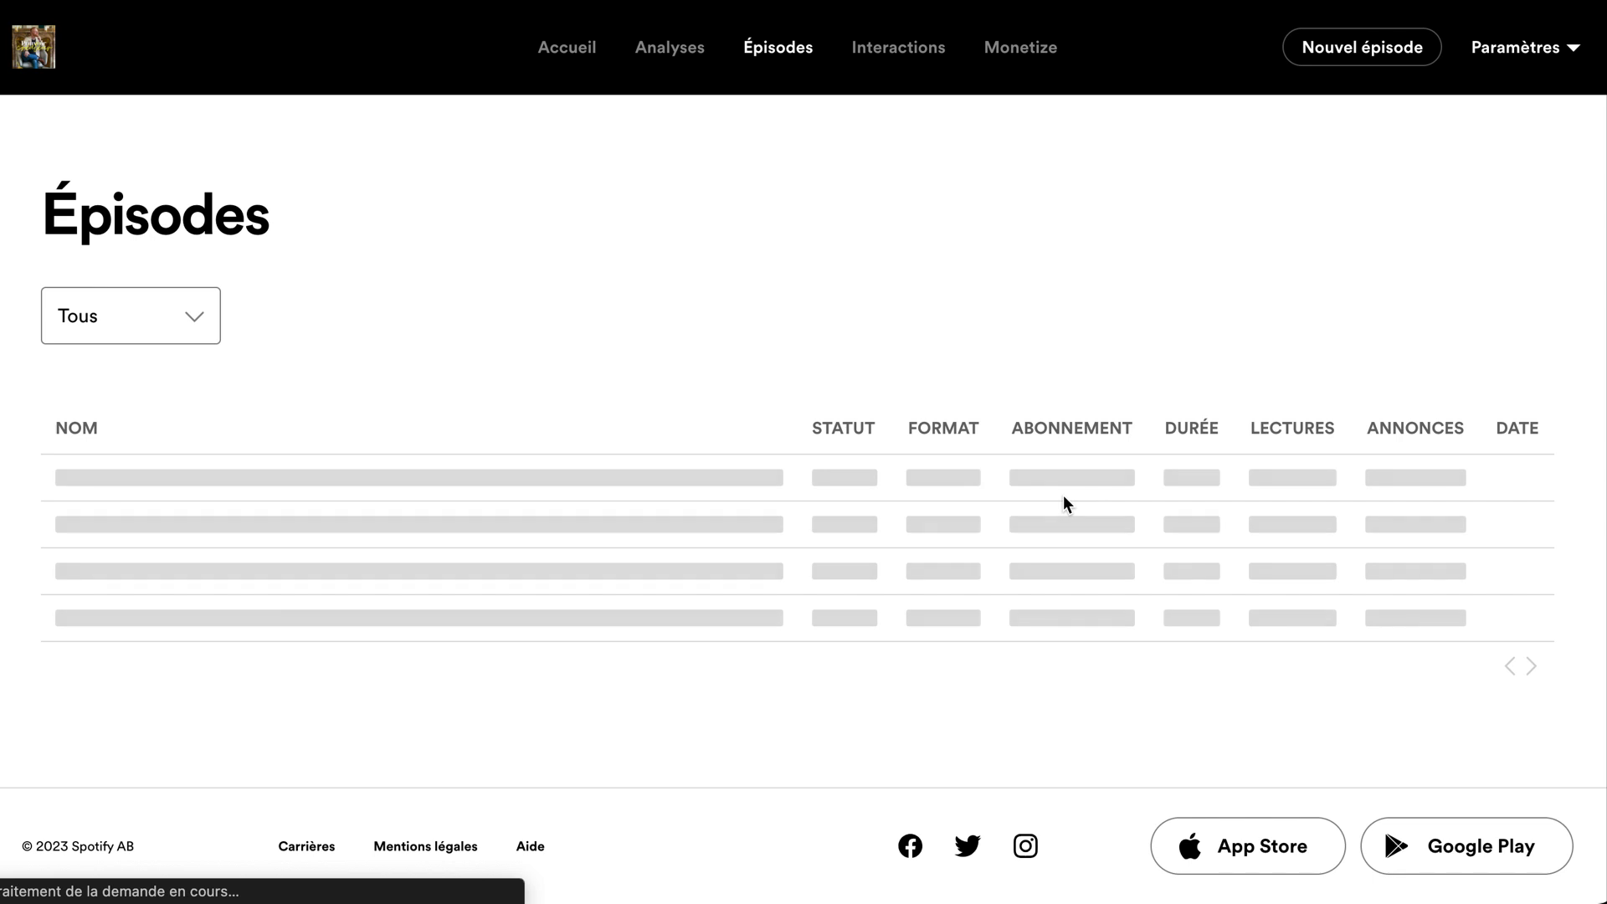
pyautogui.hotkey('alt', 'a')
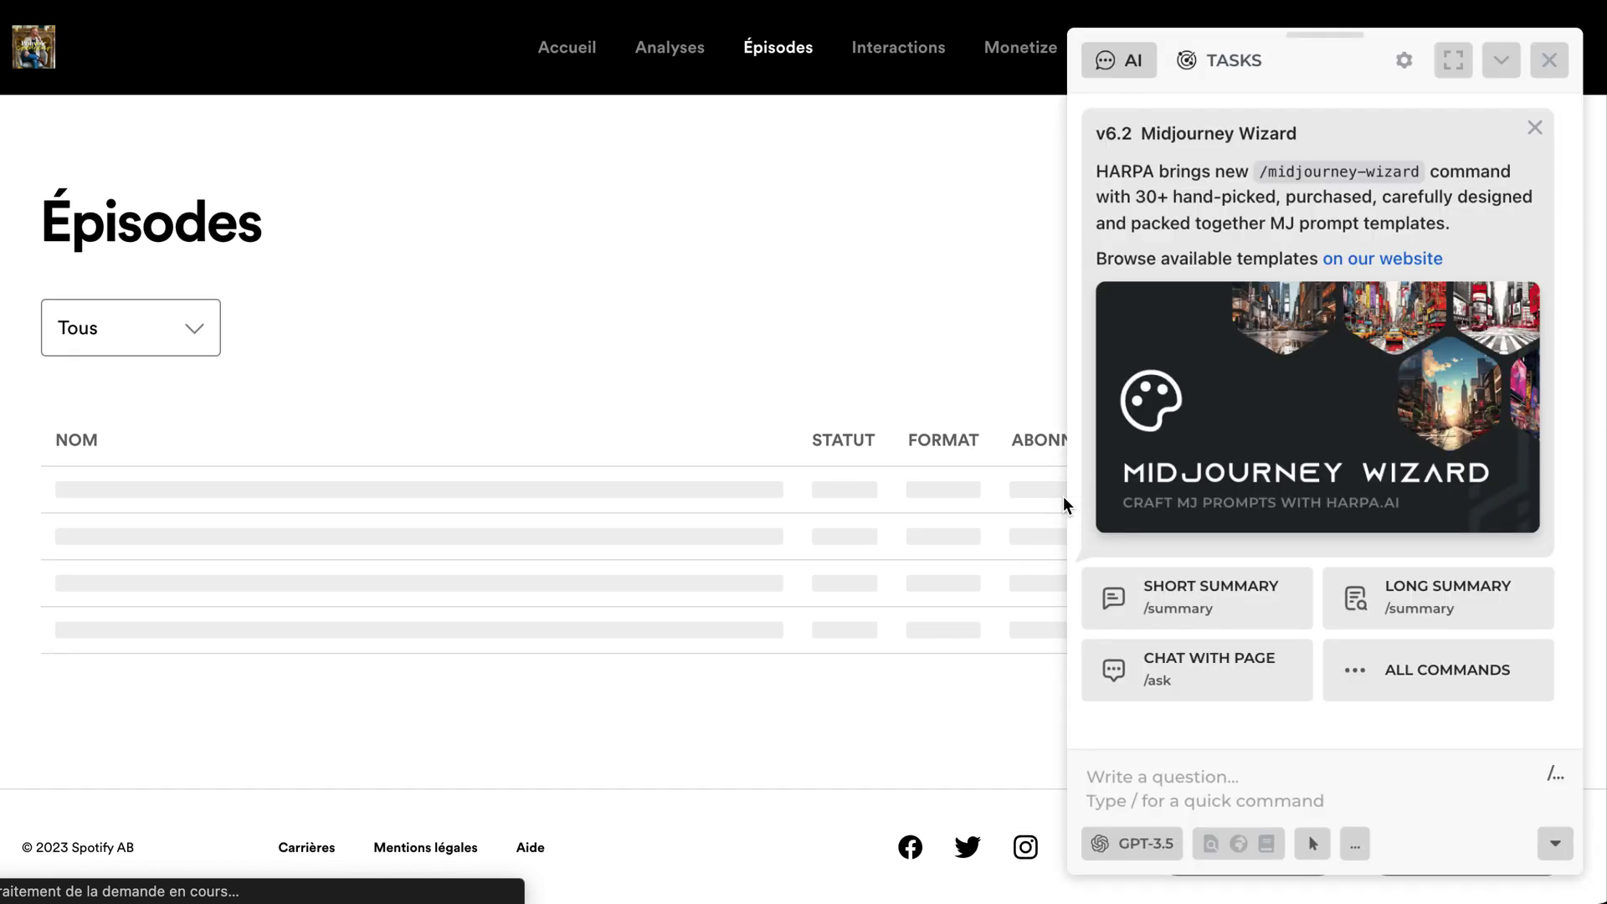
pyautogui.click(1550, 65)
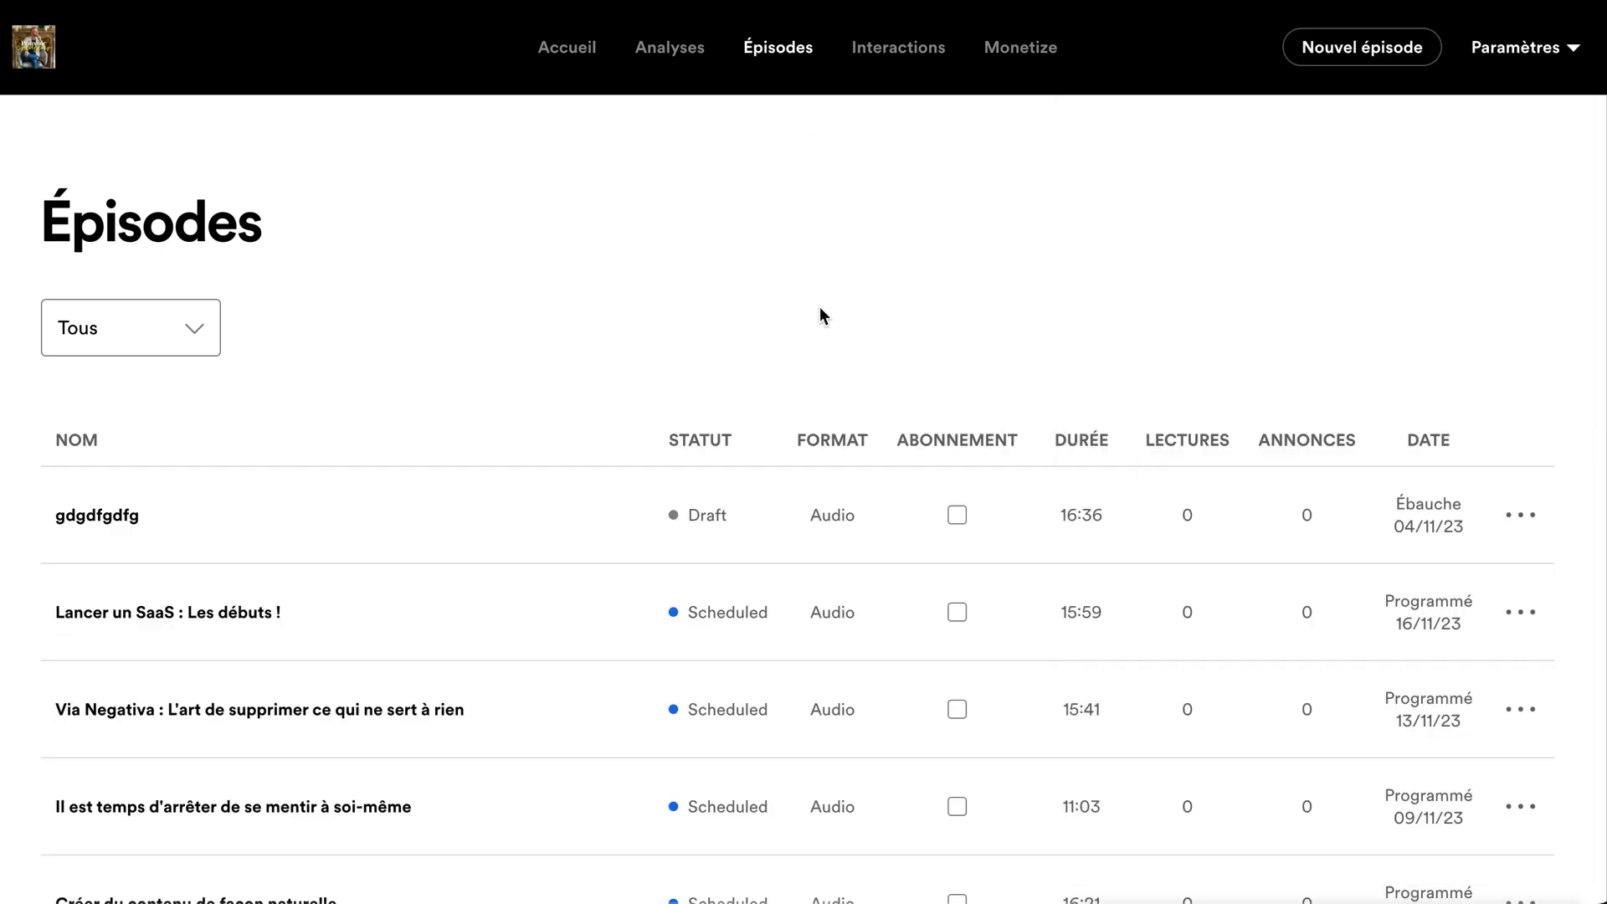
# - Delete the draft episode "gdgdfgdfg" from the episode list, confirm the deletion, and look over the remaining episodes
pyautogui.click(1521, 518)
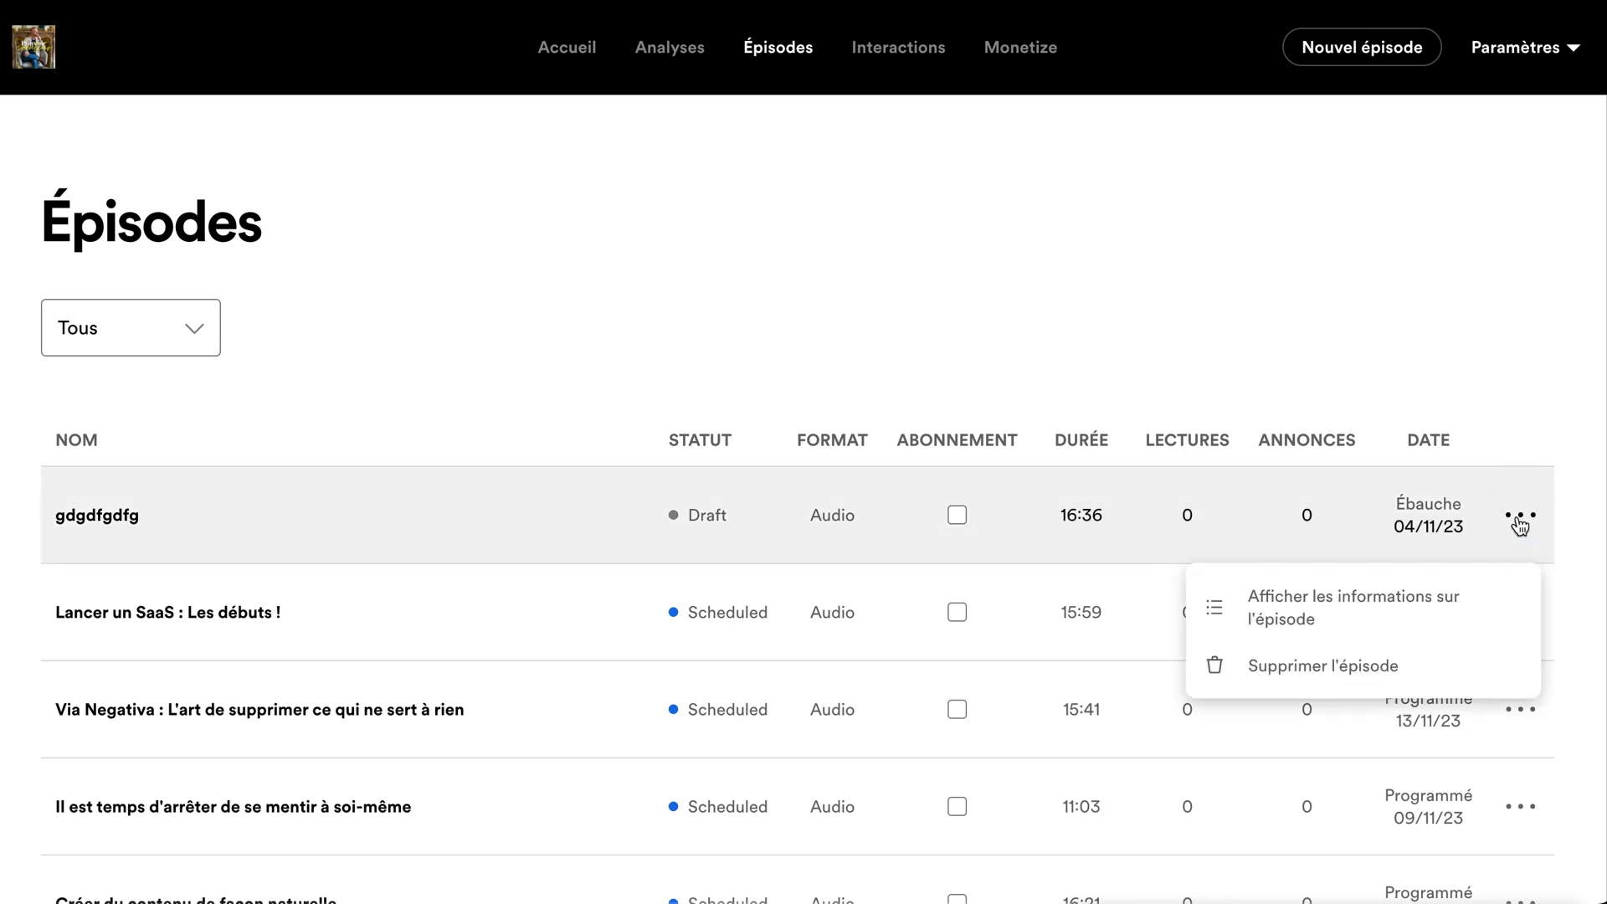
pyautogui.click(1339, 667)
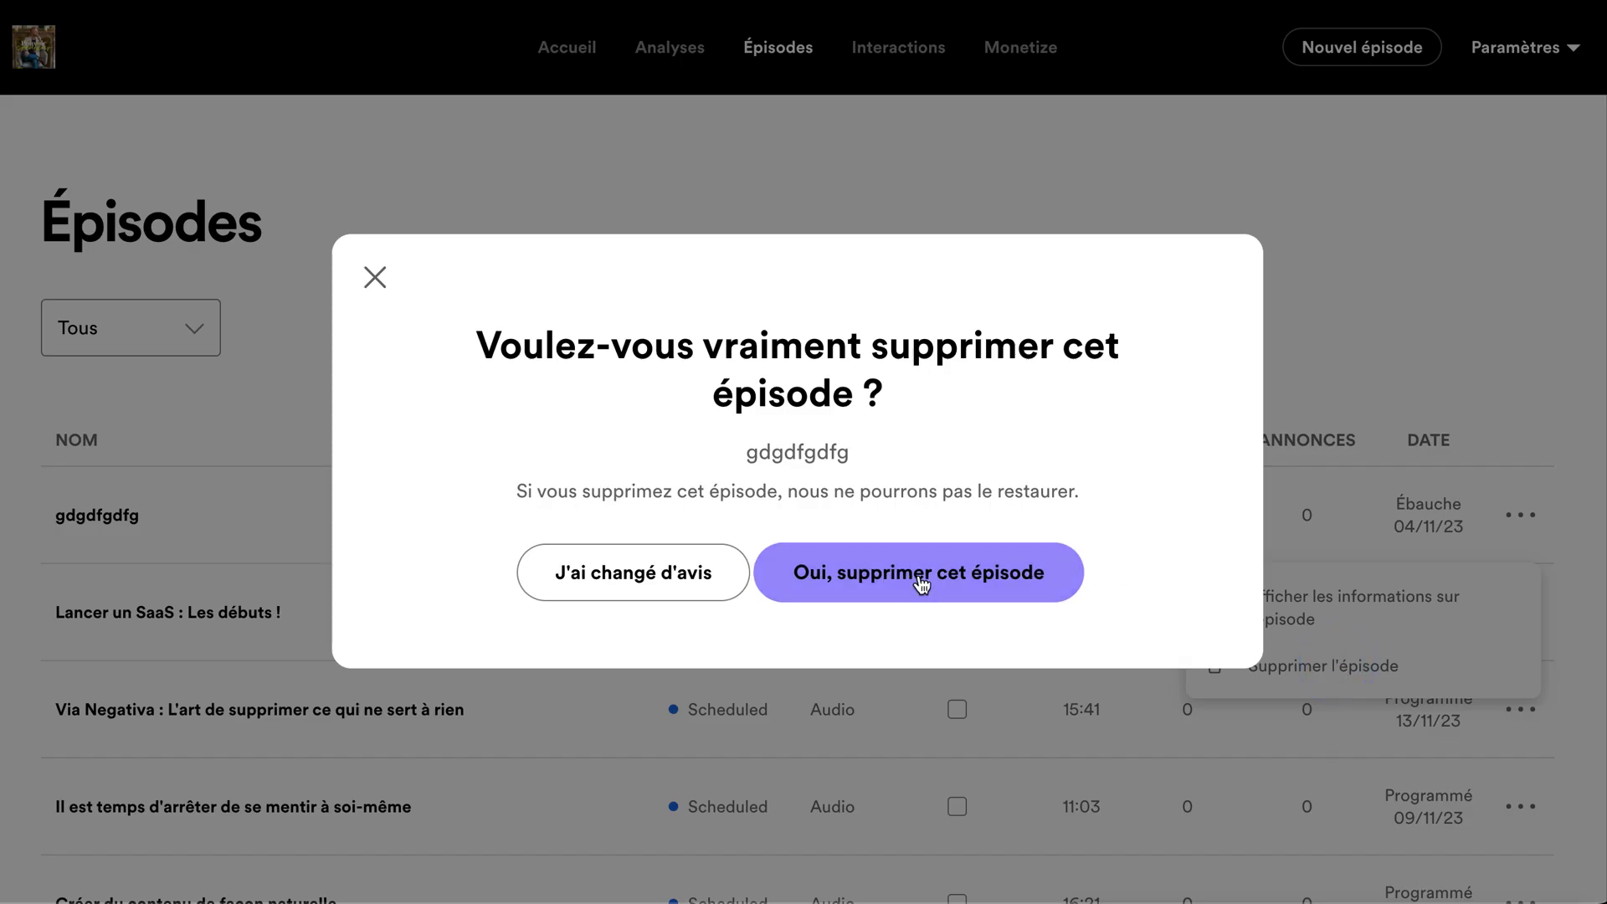
pyautogui.click(922, 581)
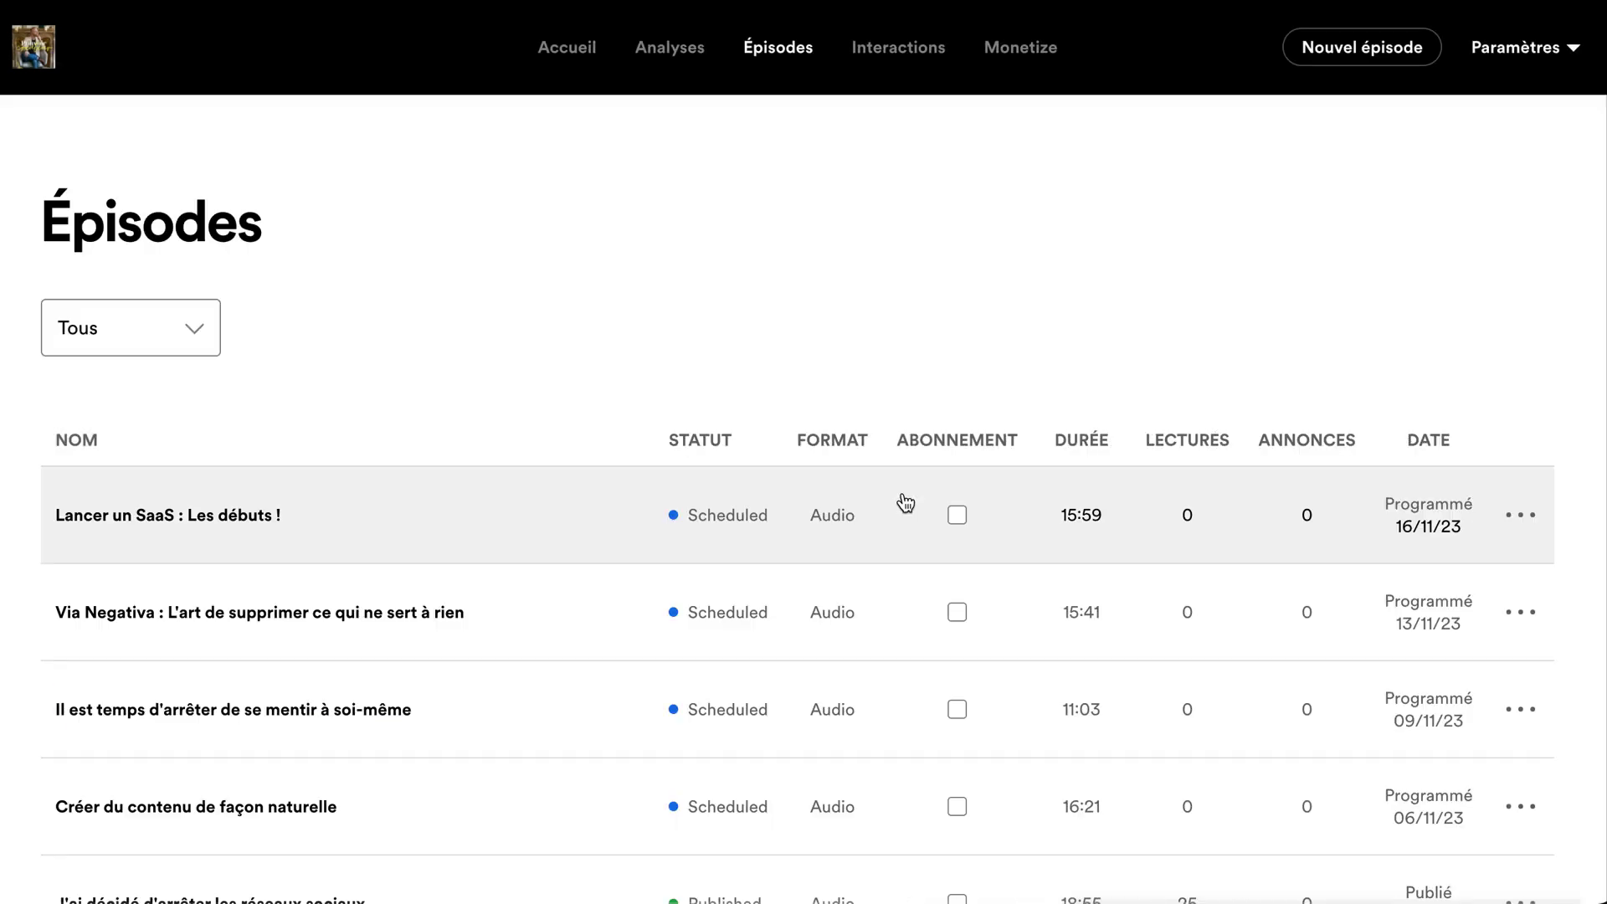
pyautogui.scroll(-4, 912, 503)
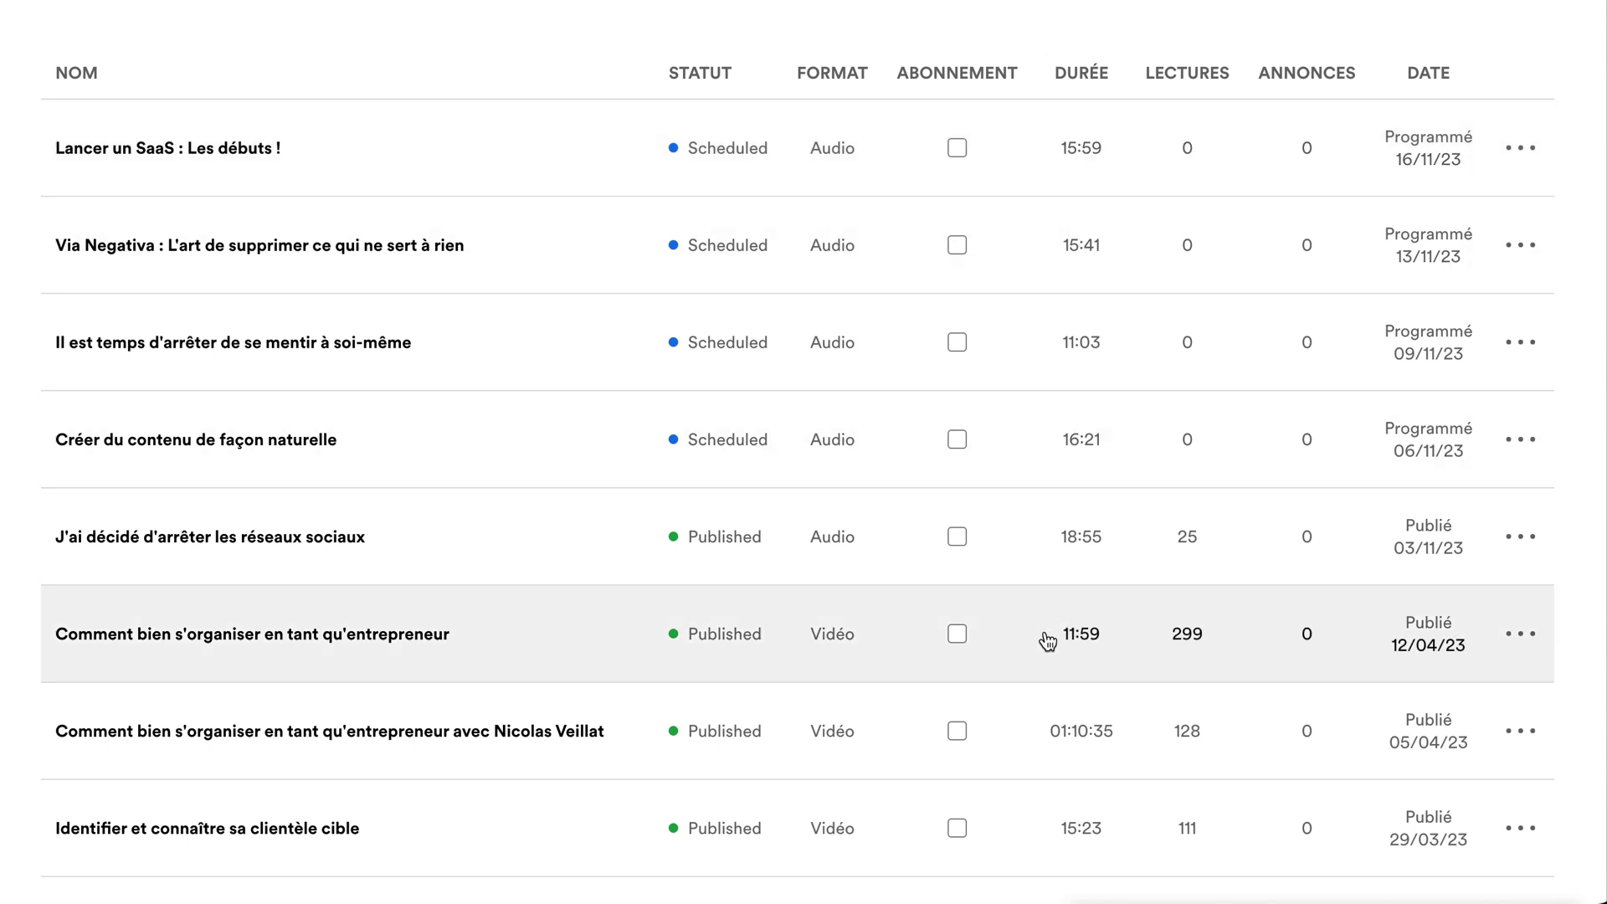
pyautogui.scroll(2, 1057, 646)
pyautogui.scroll(2, 1059, 655)
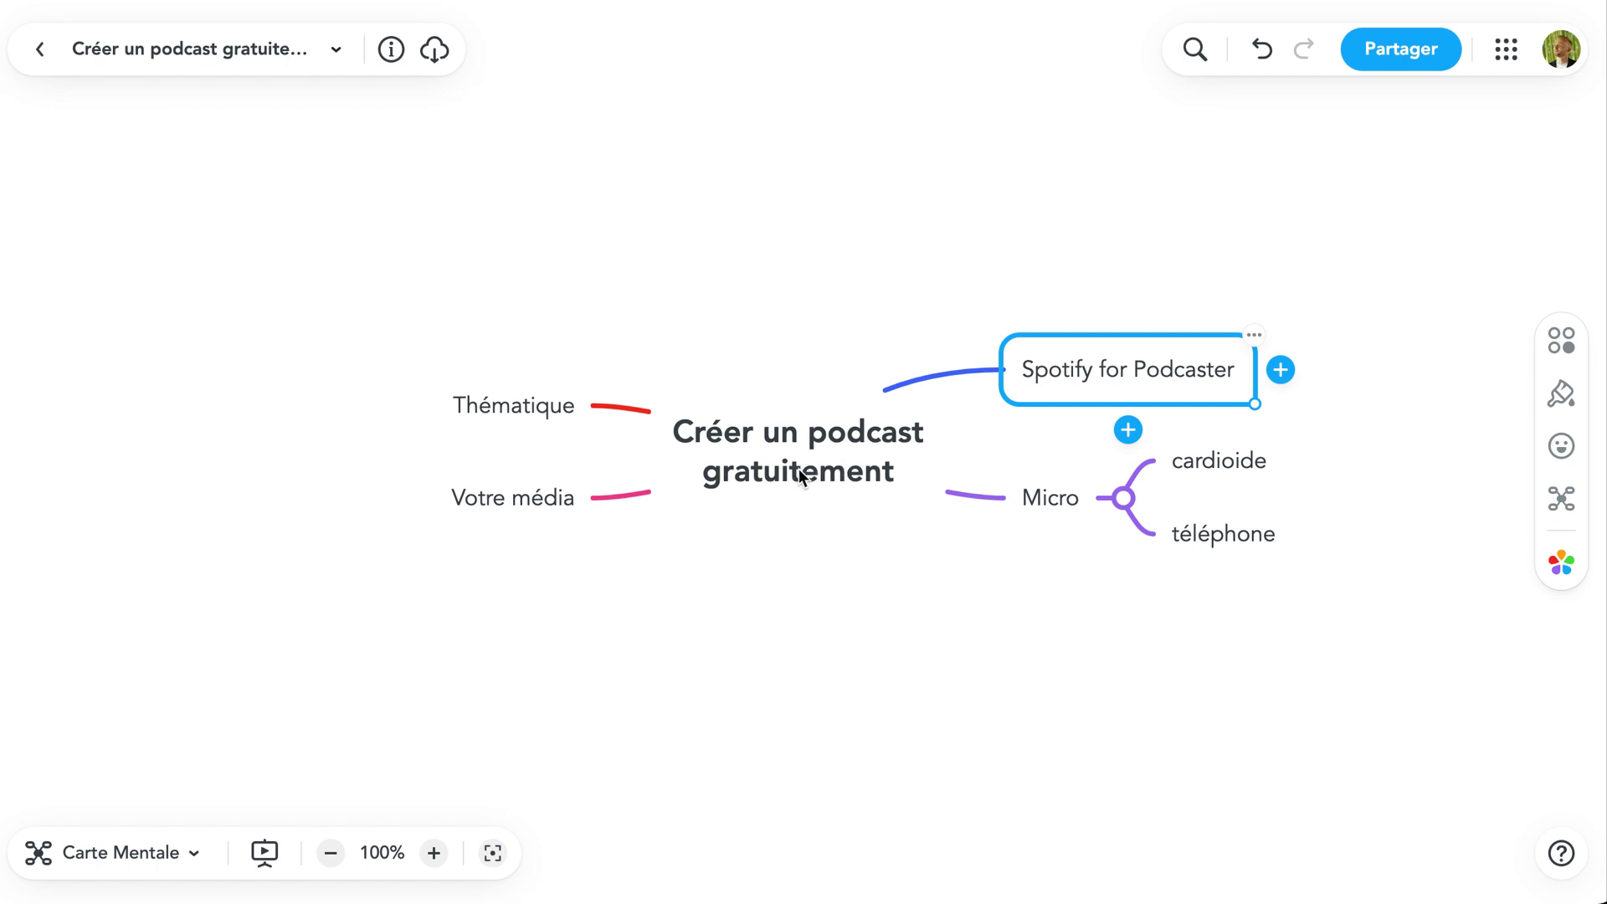
# - Review the "Créer un podcast gratuitement" mind map topics: Votre média, Thématique, Spotify for Podcaster, and Micro with its cardioide and téléphone subtopics
pyautogui.click(533, 501)
pyautogui.click(519, 402)
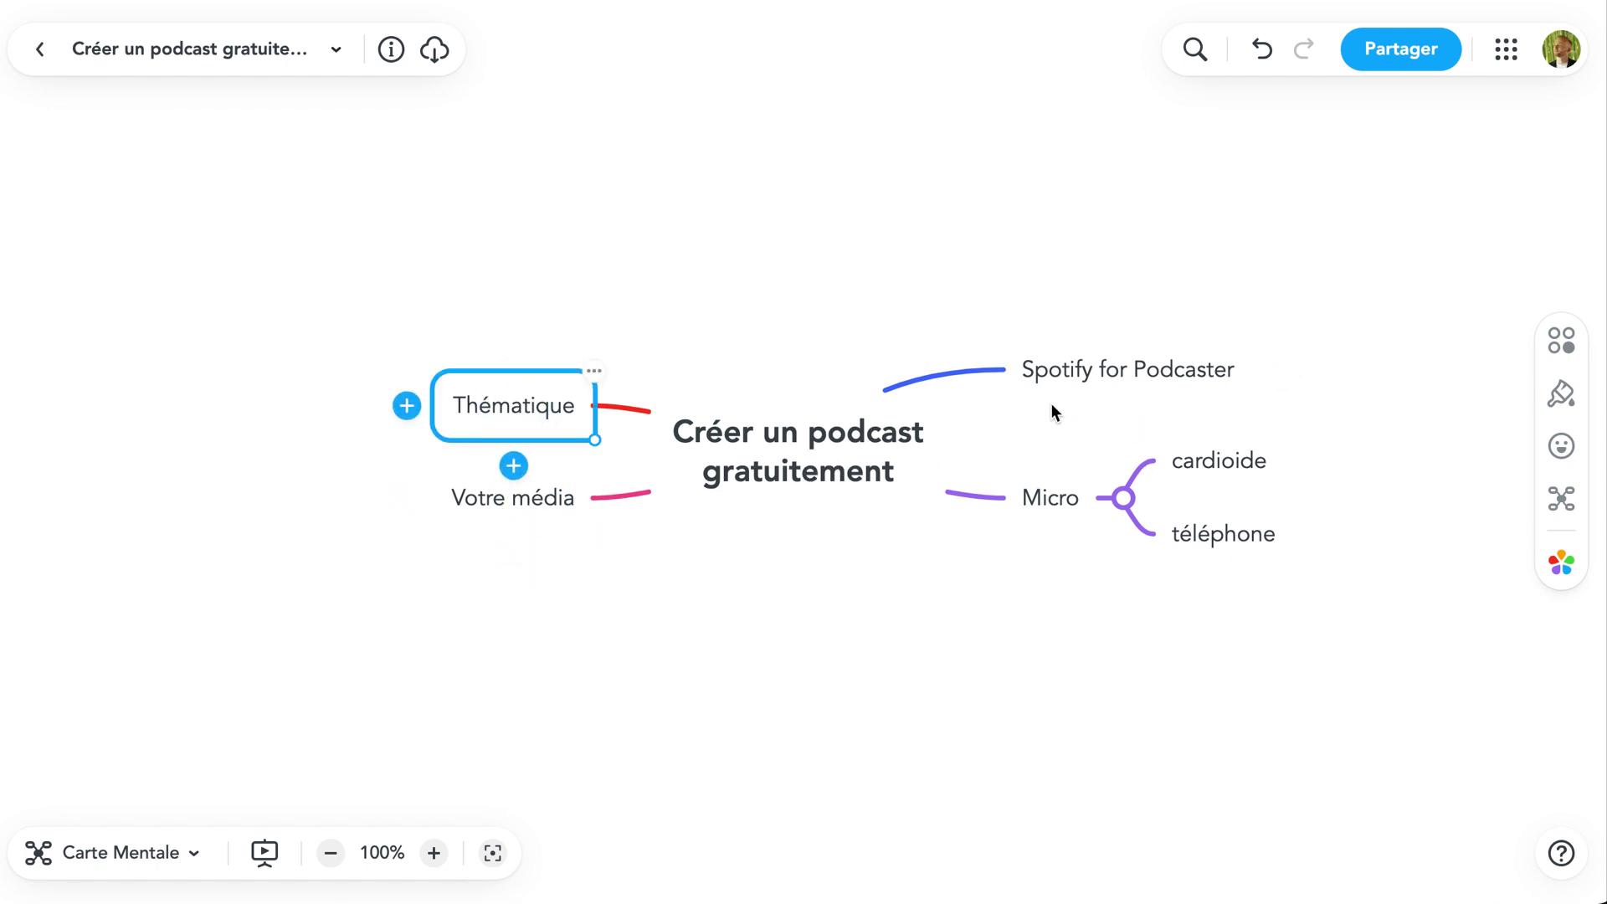
pyautogui.click(1067, 371)
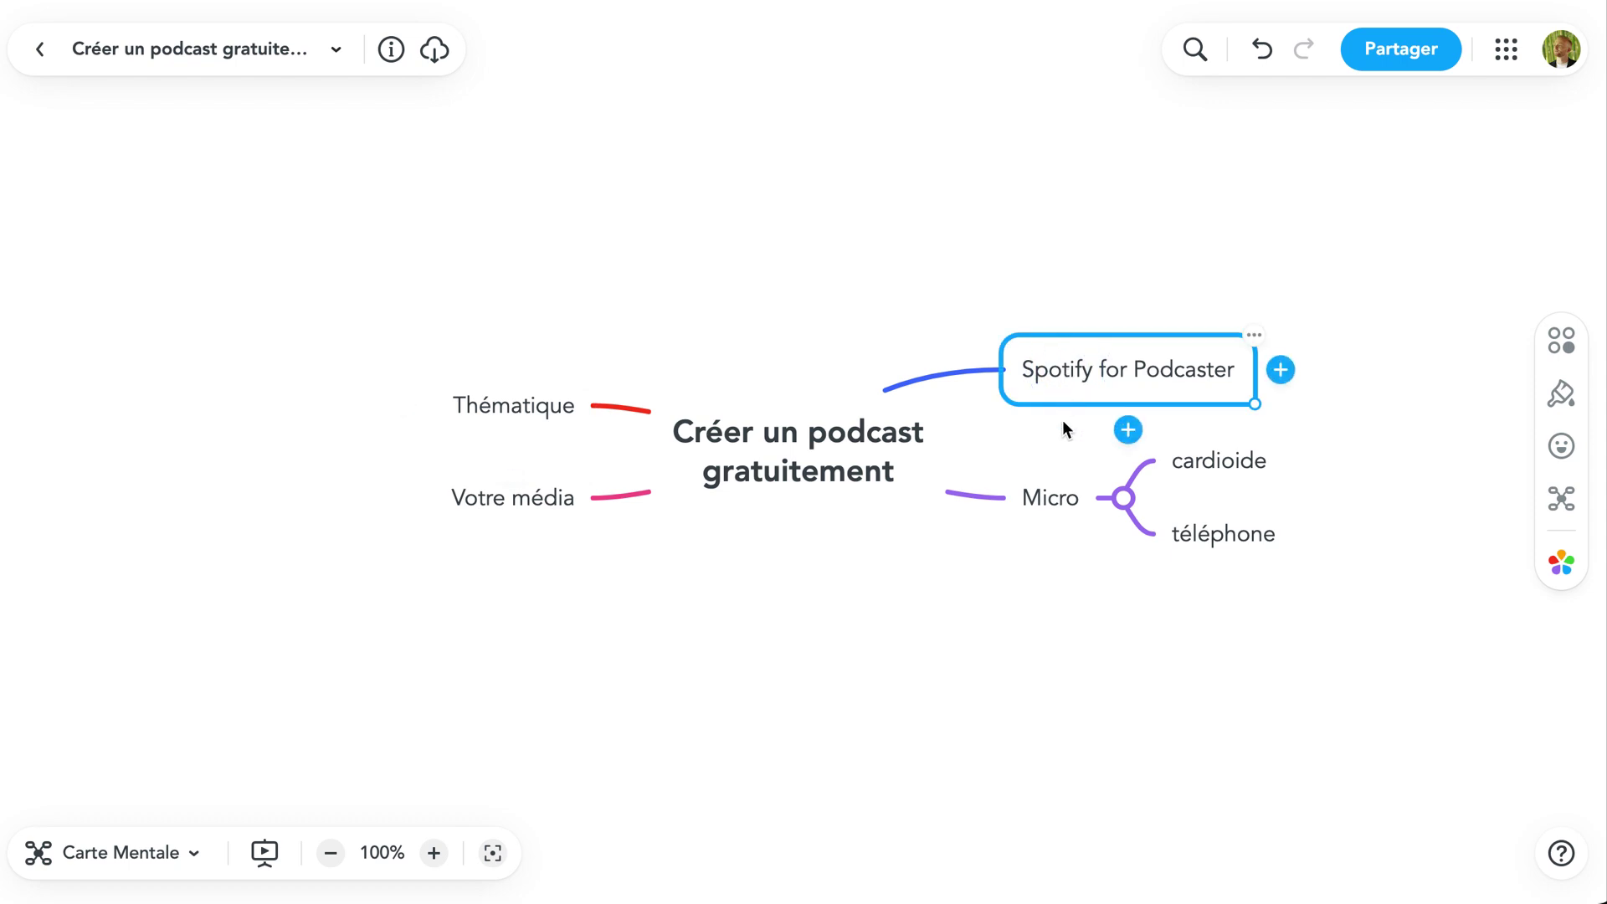
pyautogui.click(1054, 502)
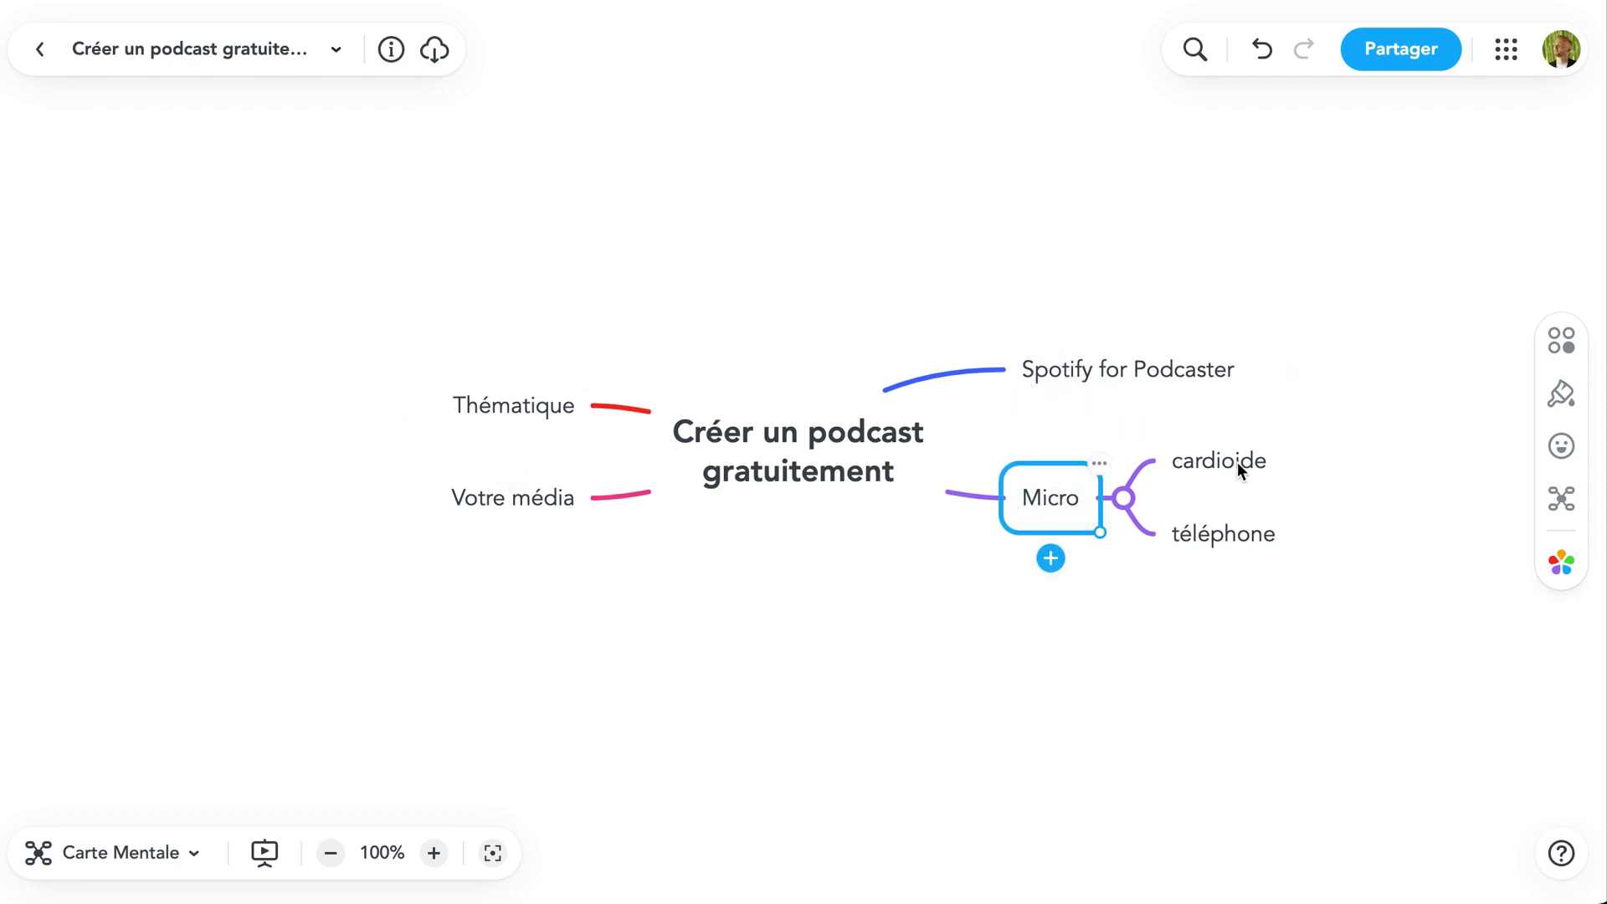
pyautogui.click(1228, 472)
pyautogui.click(1181, 544)
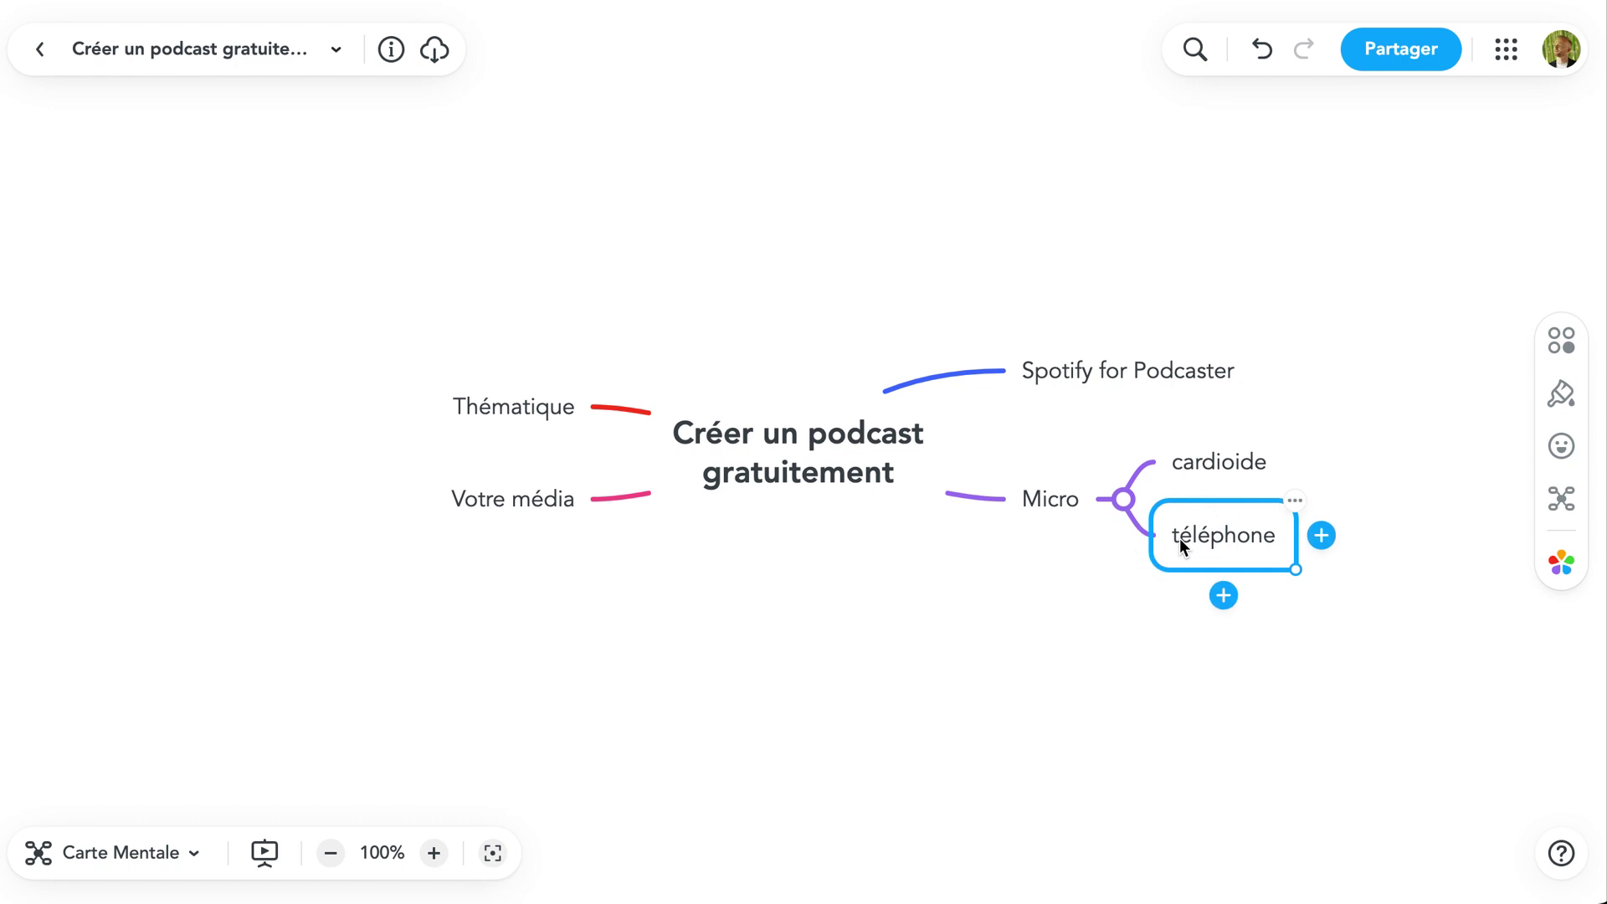